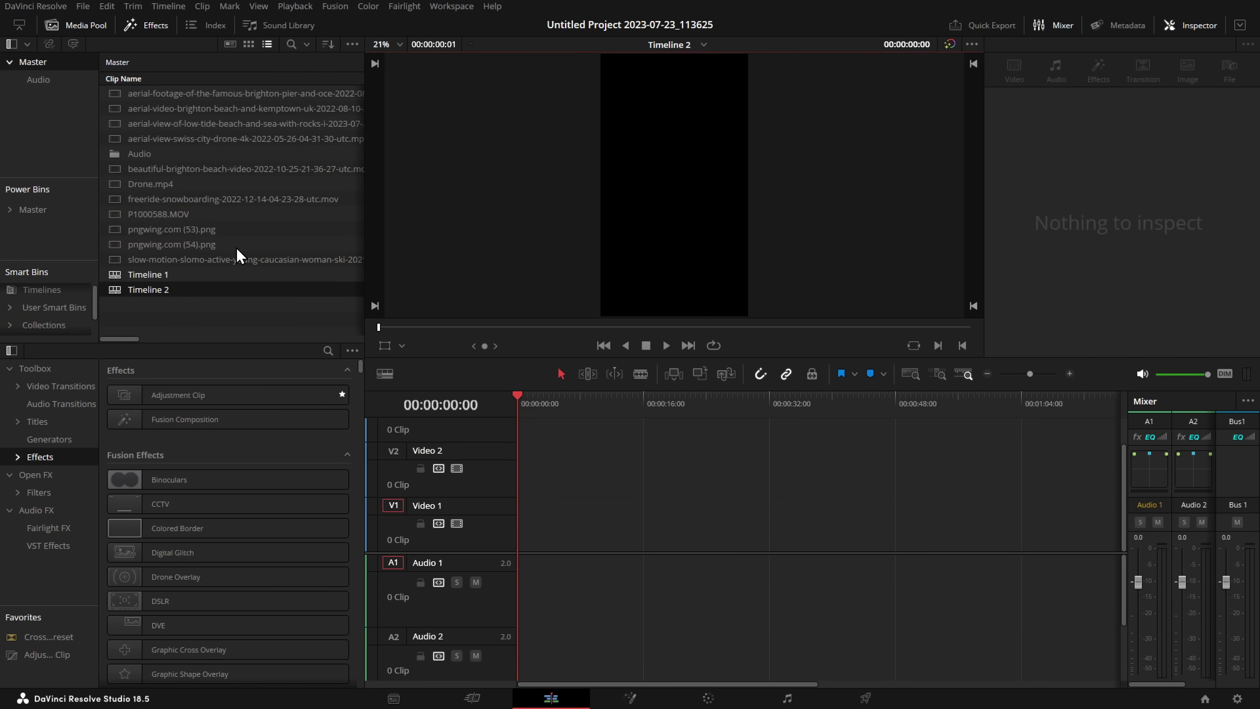
Step: Place the freeride-snowboarding clip at the start of Video 1 and shift its horizontal position to 36
drag(226, 211, 528, 532)
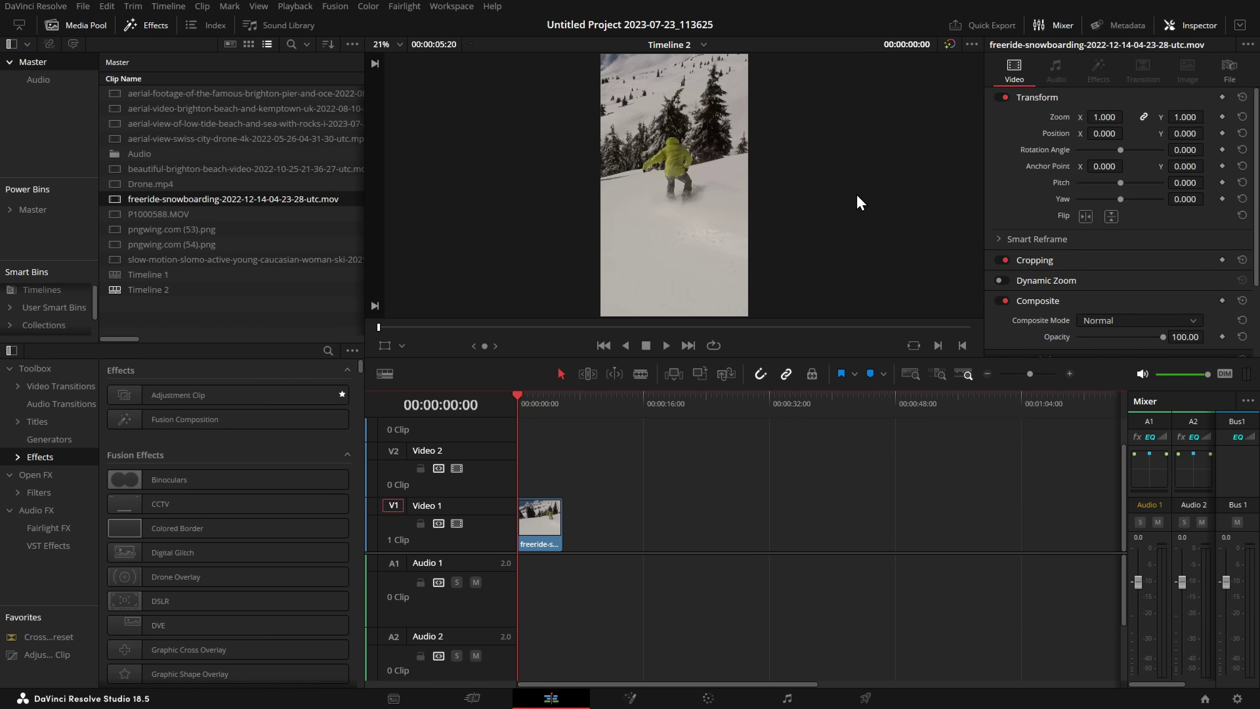
drag(1104, 133, 1100, 160)
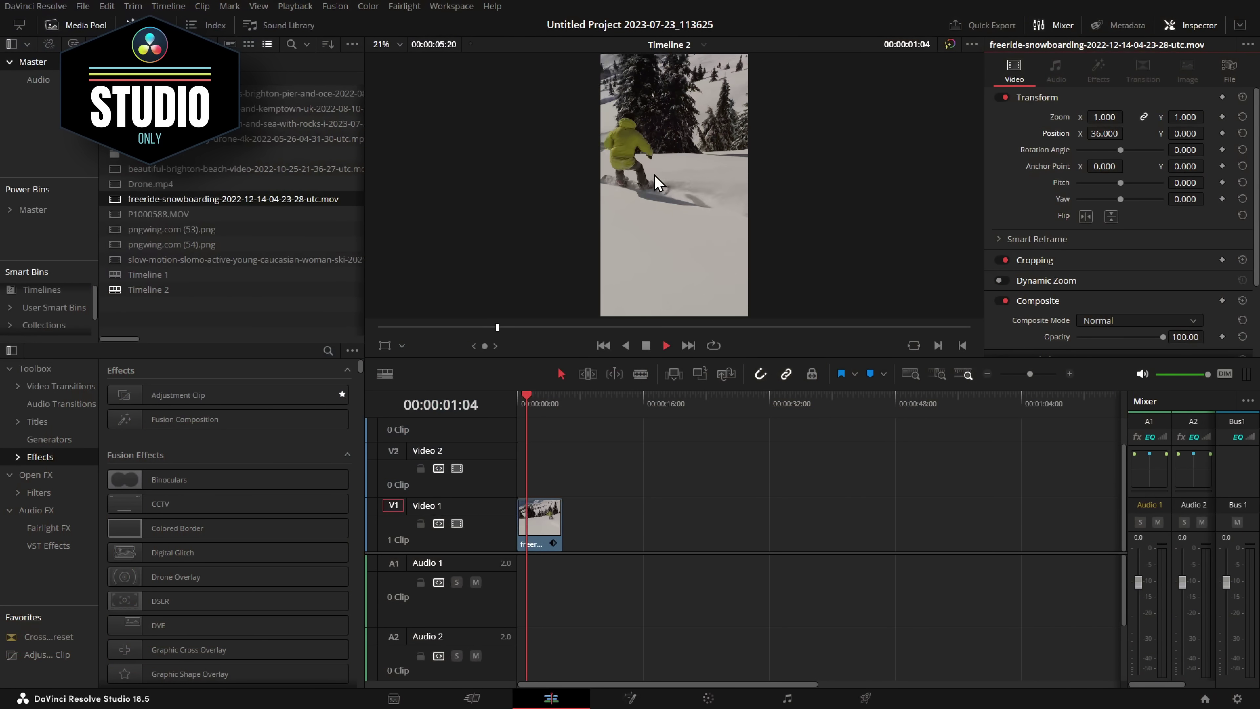
key(space)
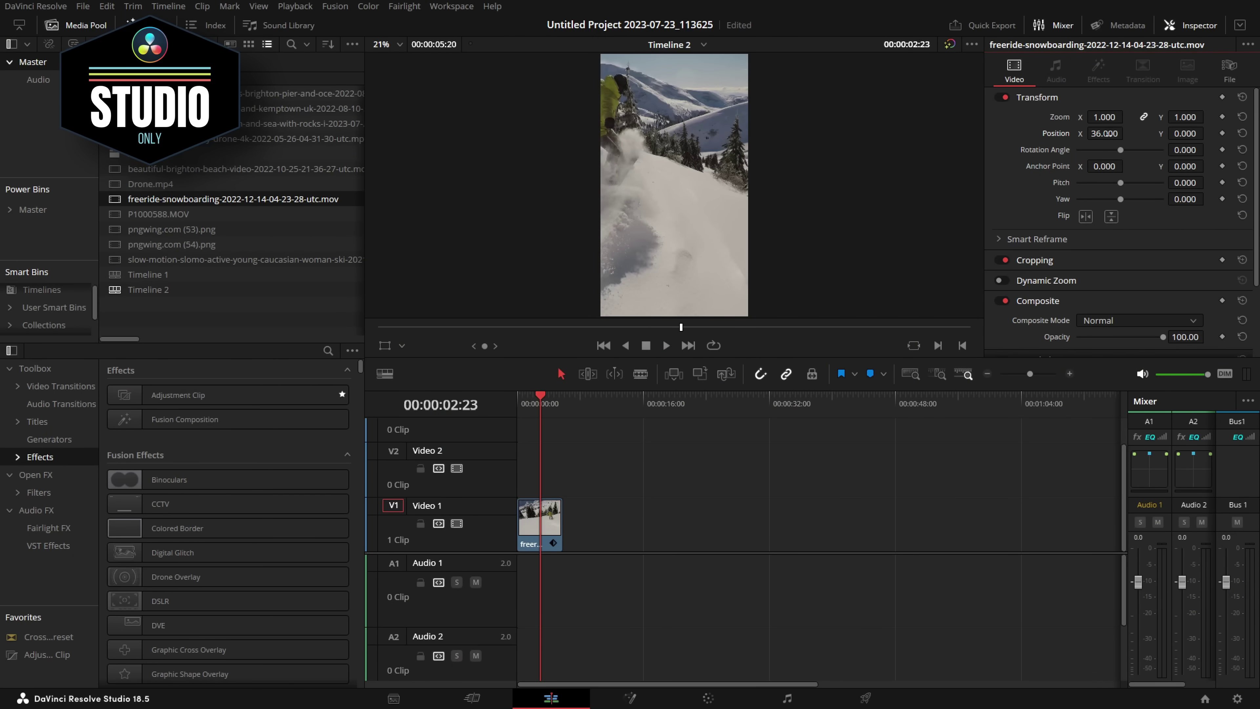
Step: Apply Smart Reframe to the snowboarding clip with the object of interest set to Auto, and play back the result
click(952, 292)
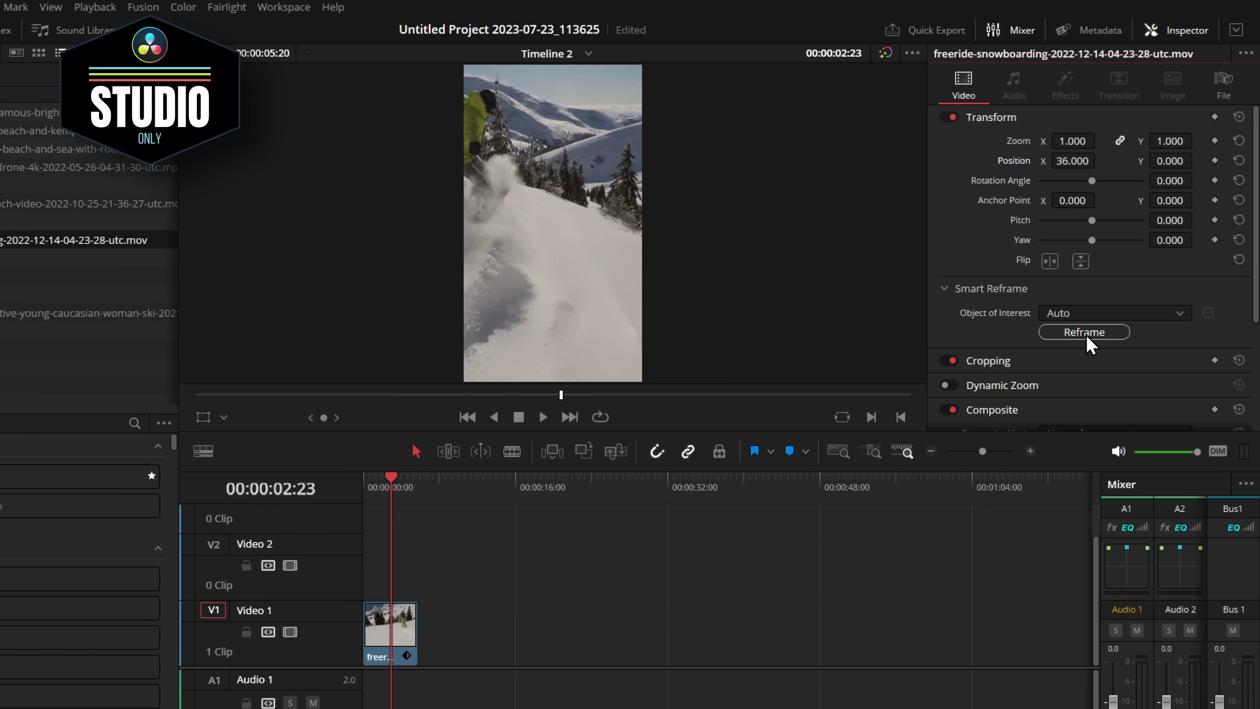
click(1084, 333)
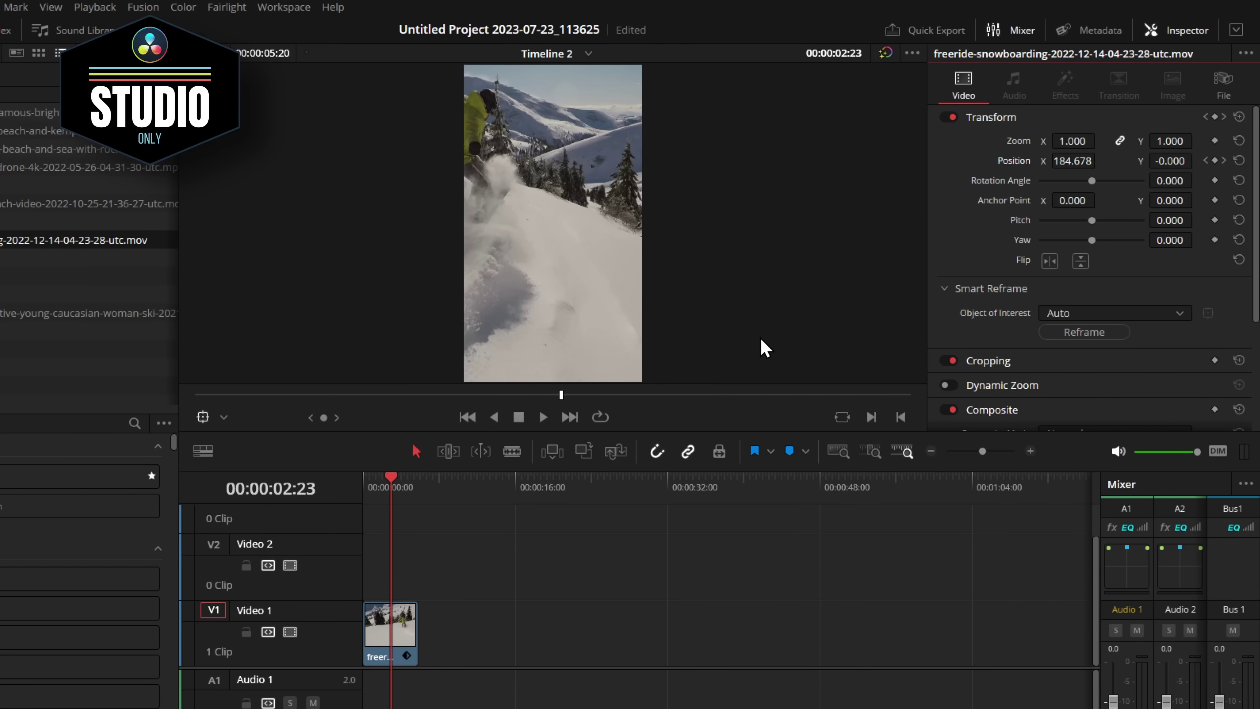
click(365, 498)
key(space)
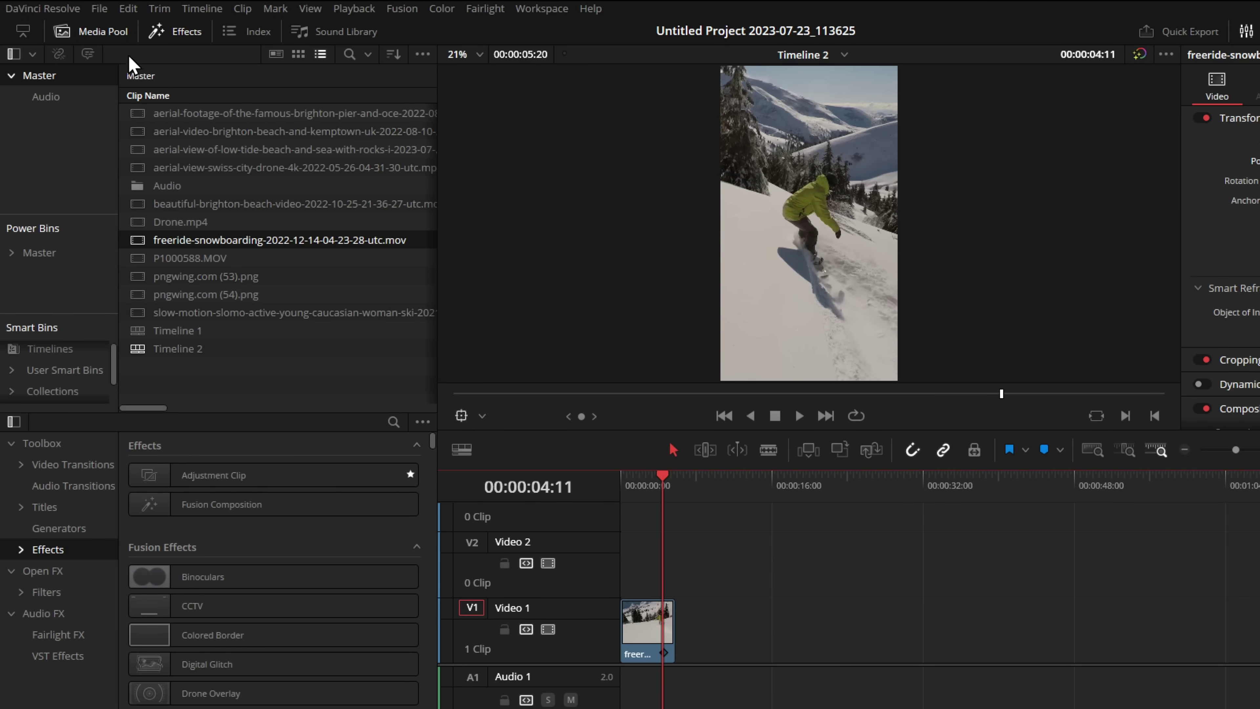
Step: Export the current frame as a PNG still named Timeline 2_00_00_04_11.png to the Desktop
click(99, 8)
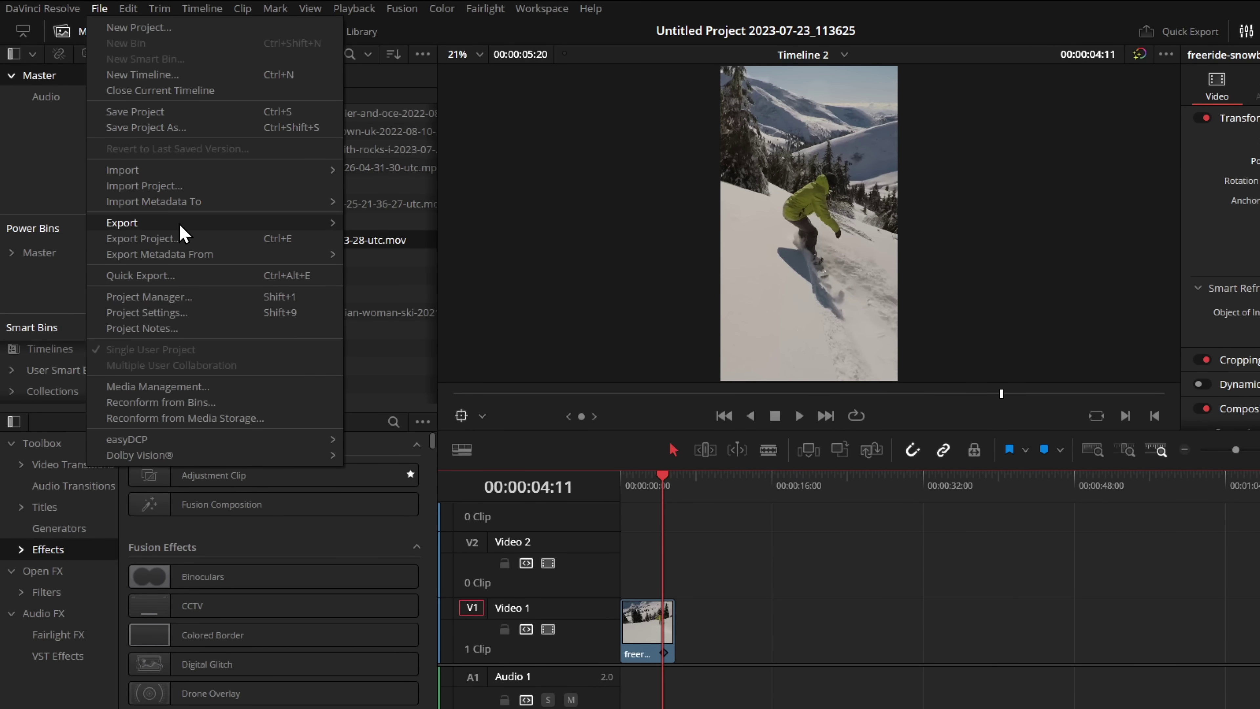
mouse_move(180, 227)
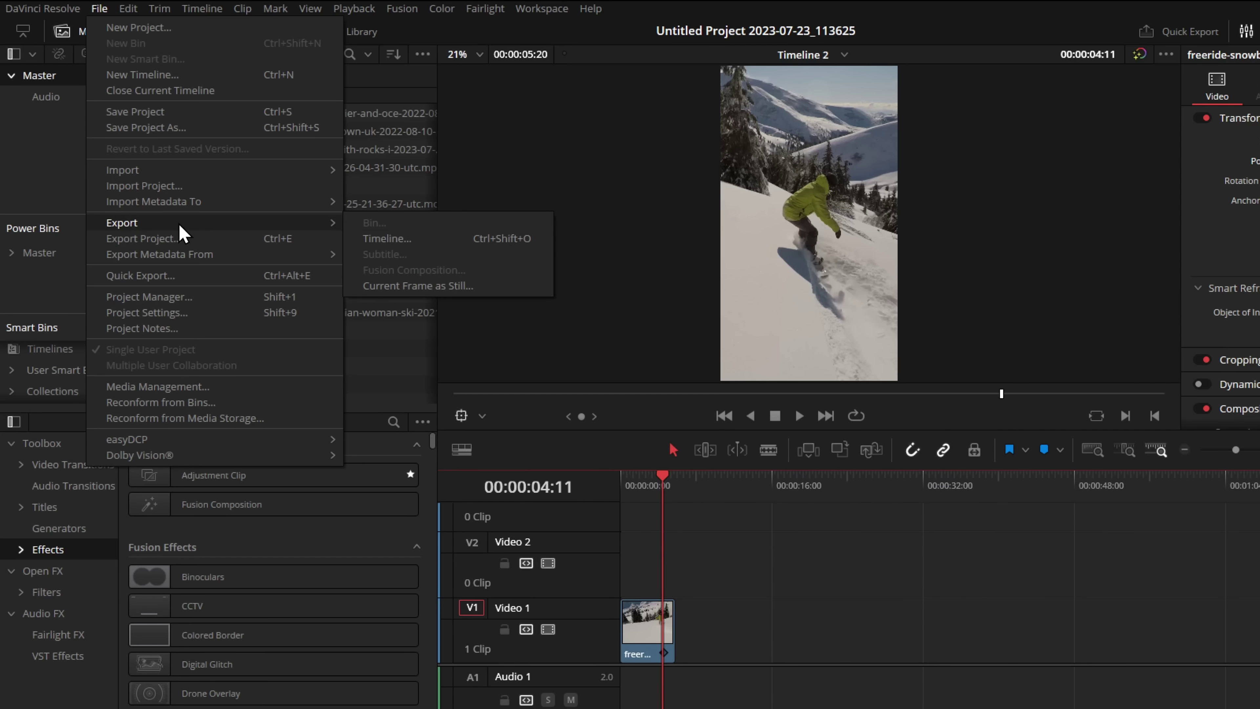
click(478, 289)
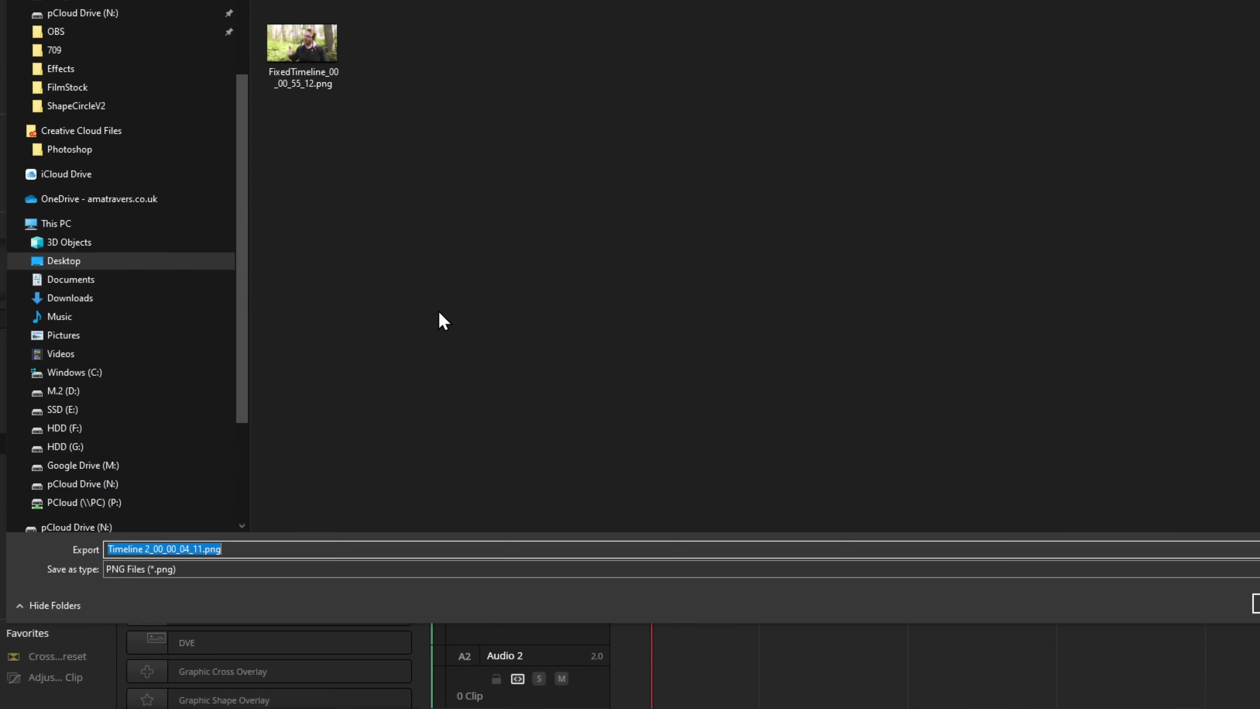
click(347, 535)
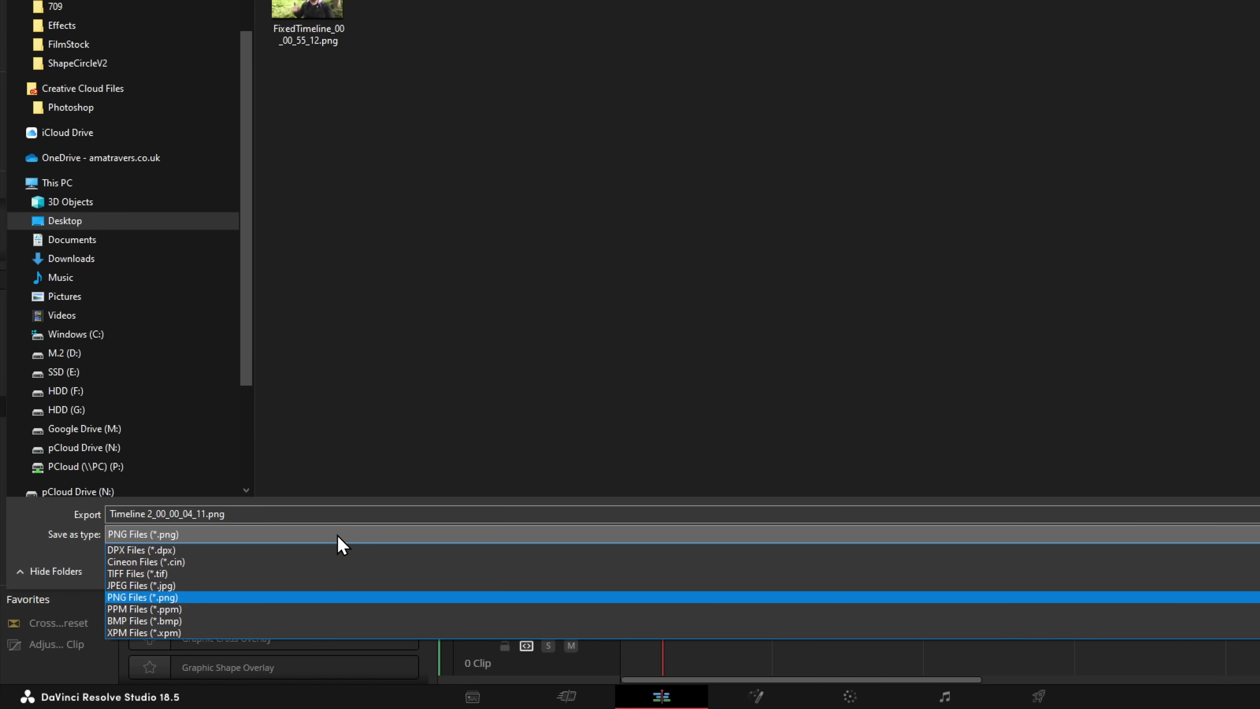
click(338, 535)
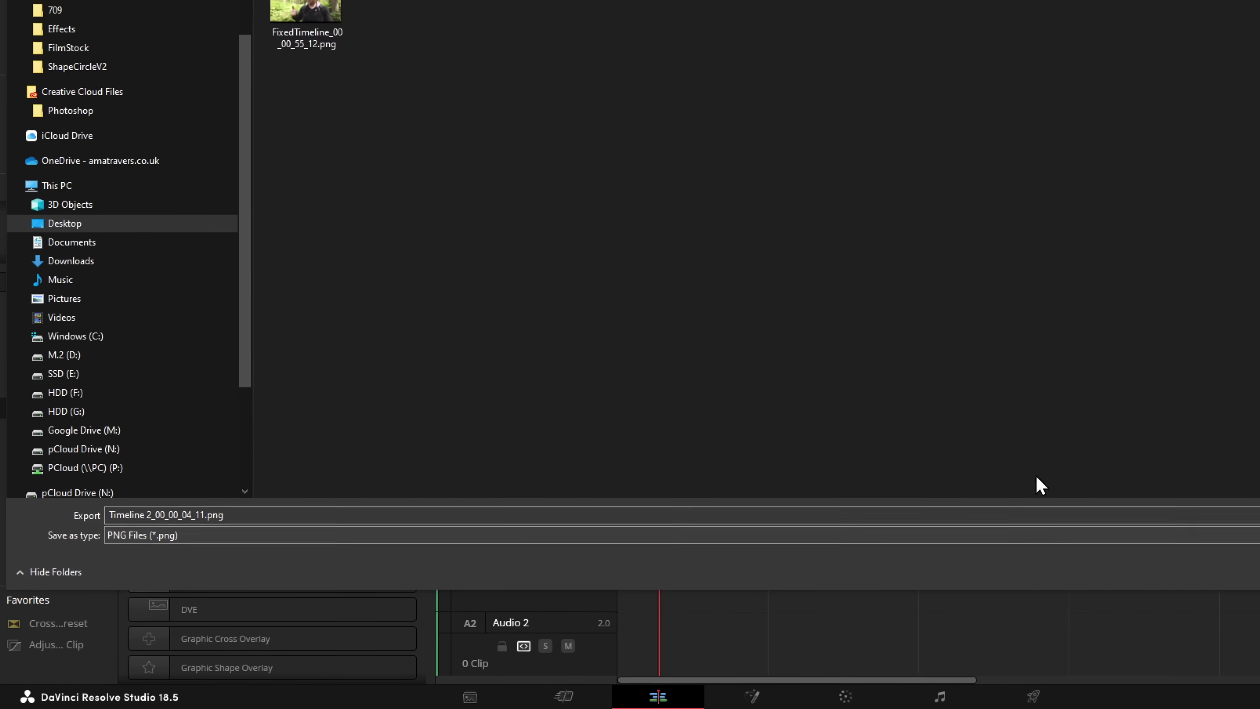
click(1175, 593)
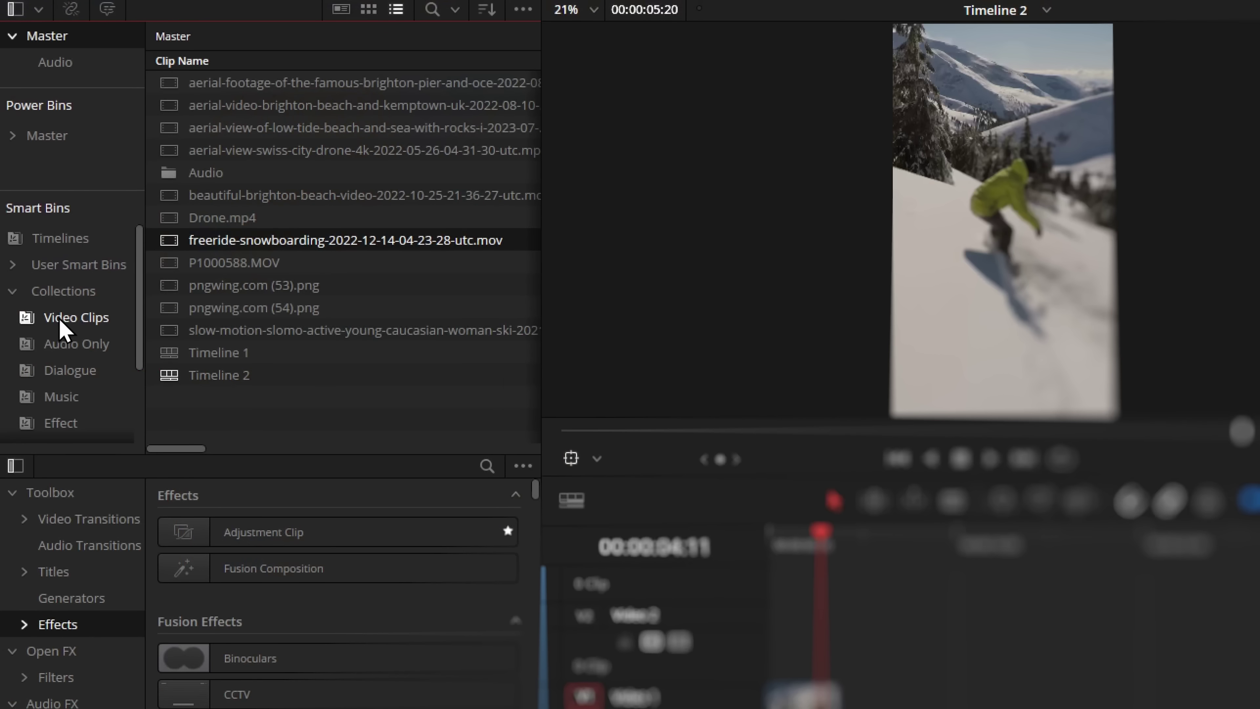
Step: View the Video Clips and Audio Only smart bins
click(30, 324)
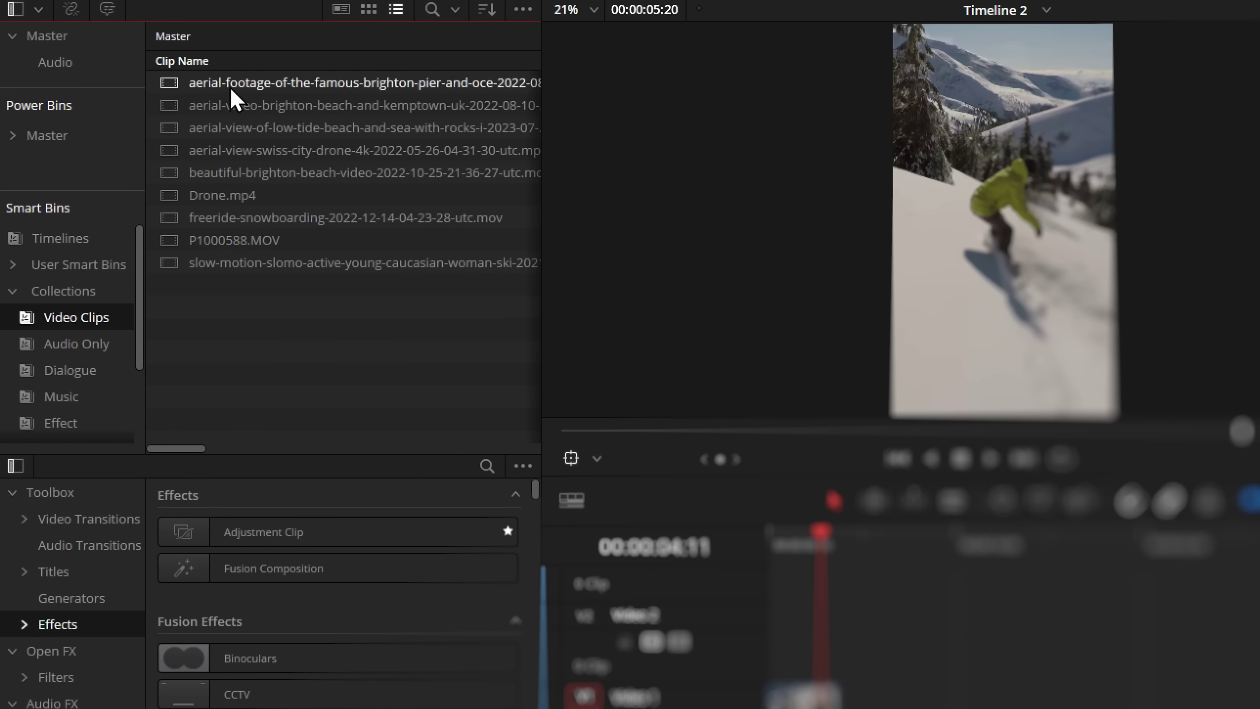
click(67, 347)
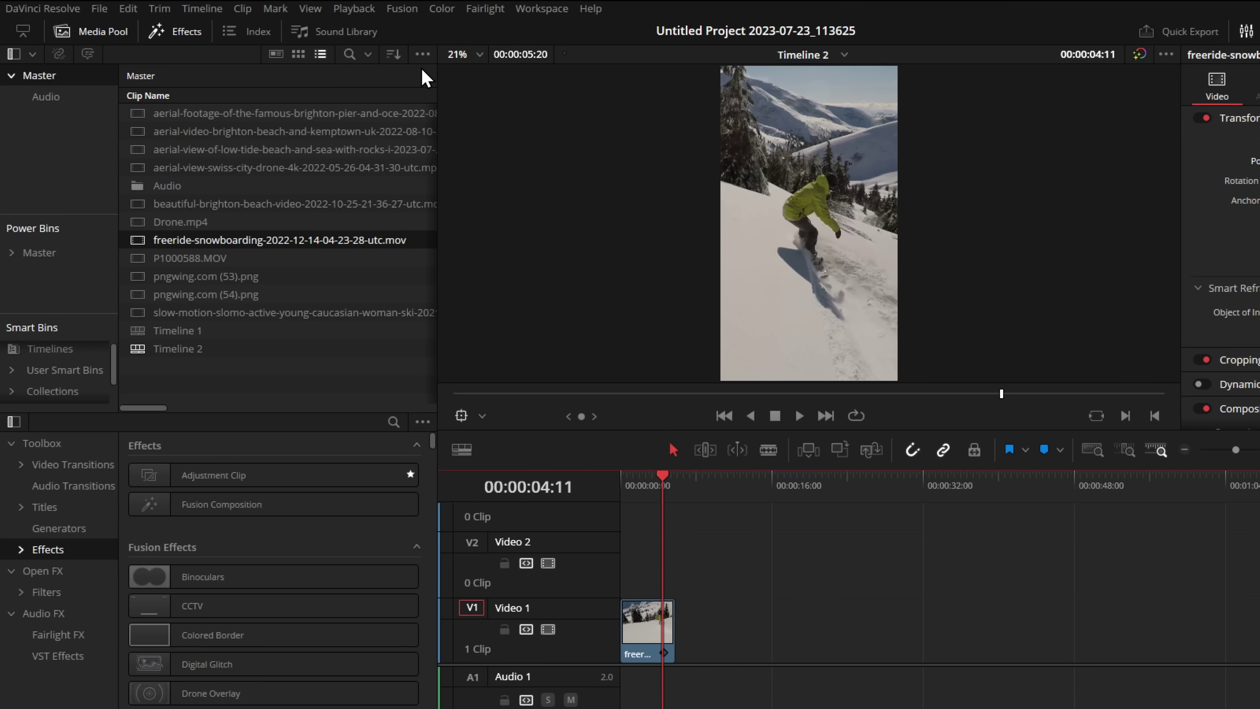
Step: Check that smart bins are set to show in the media pool, and enlarge the Smart Bins area
click(422, 55)
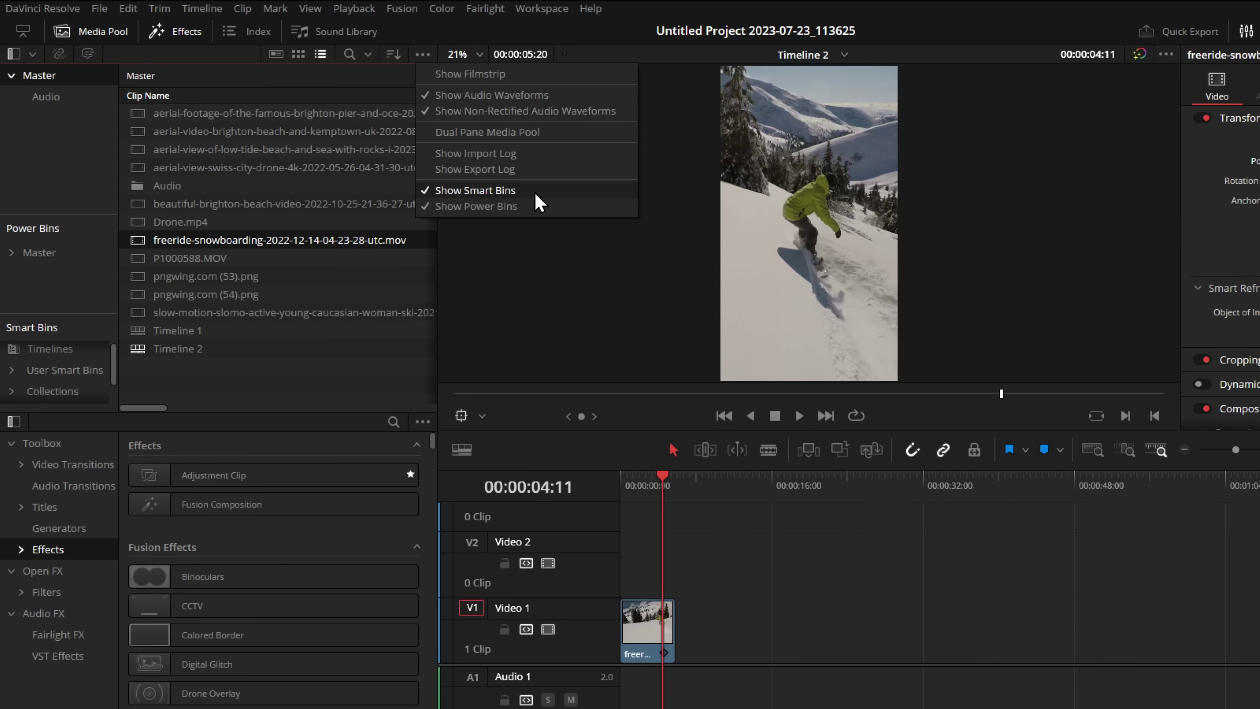
click(97, 313)
drag(95, 313, 103, 179)
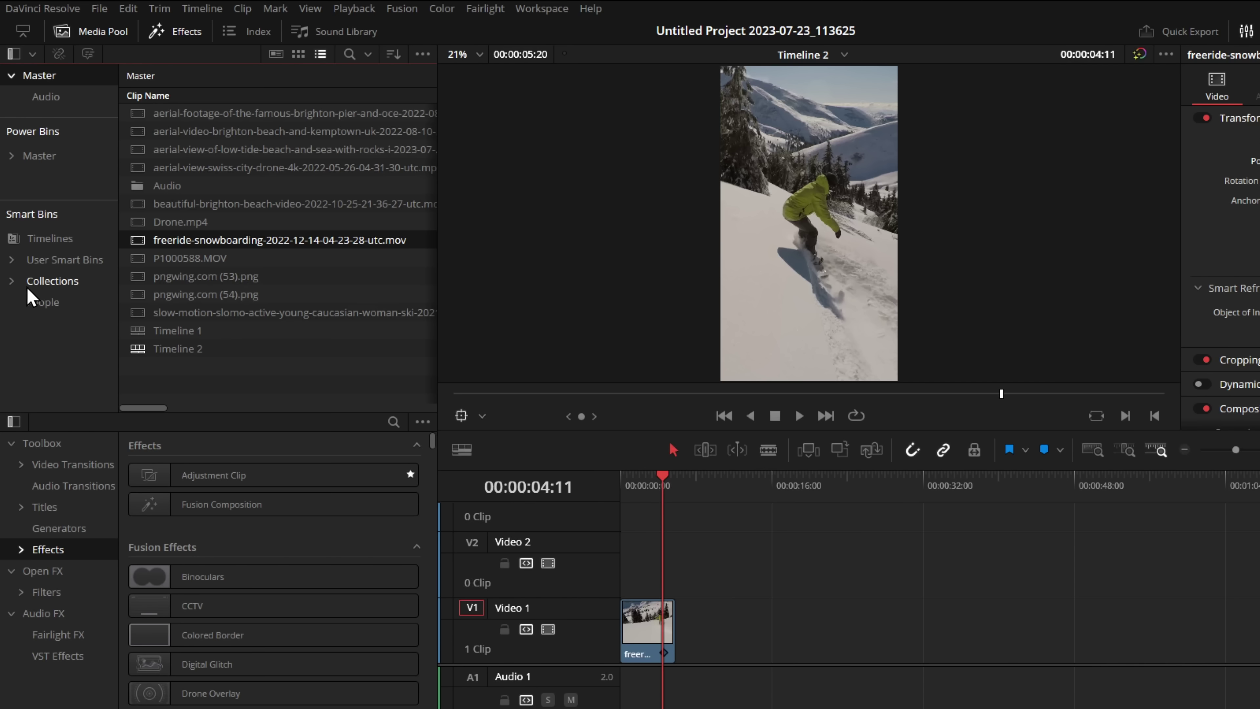
Step: Expand the Collections smart bins and look through the contents of Video Clips and Audio Only
click(12, 281)
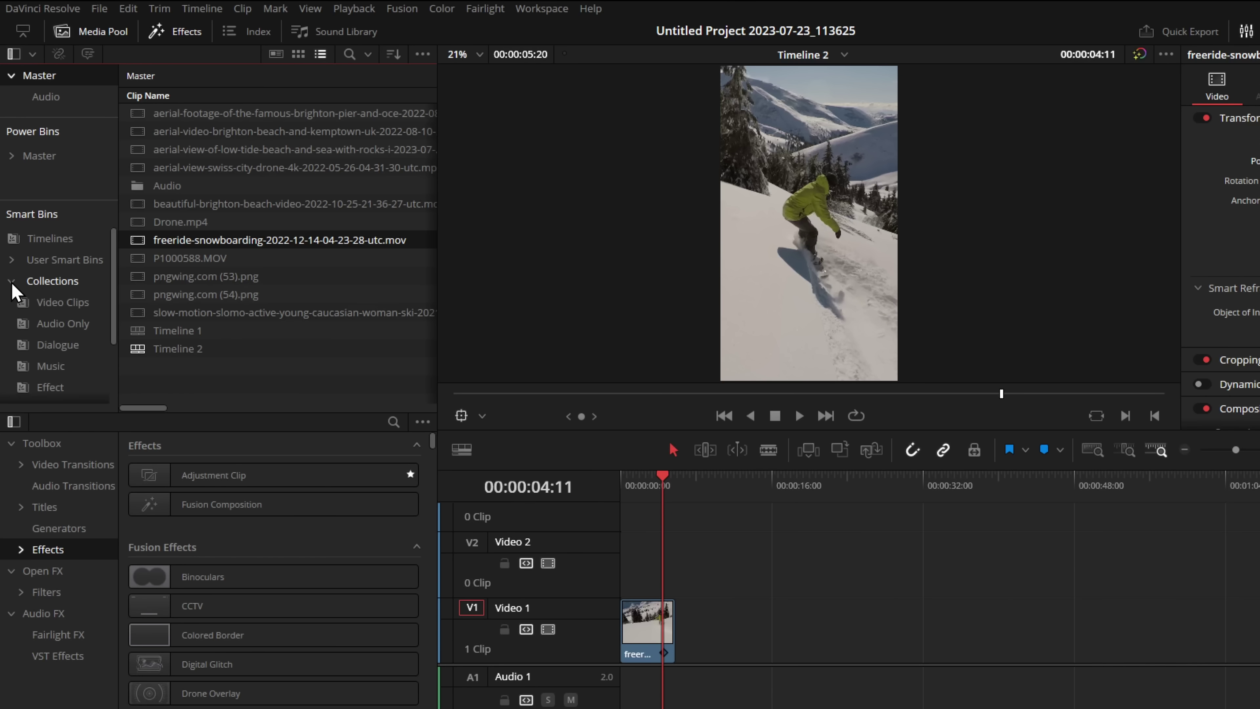
click(53, 304)
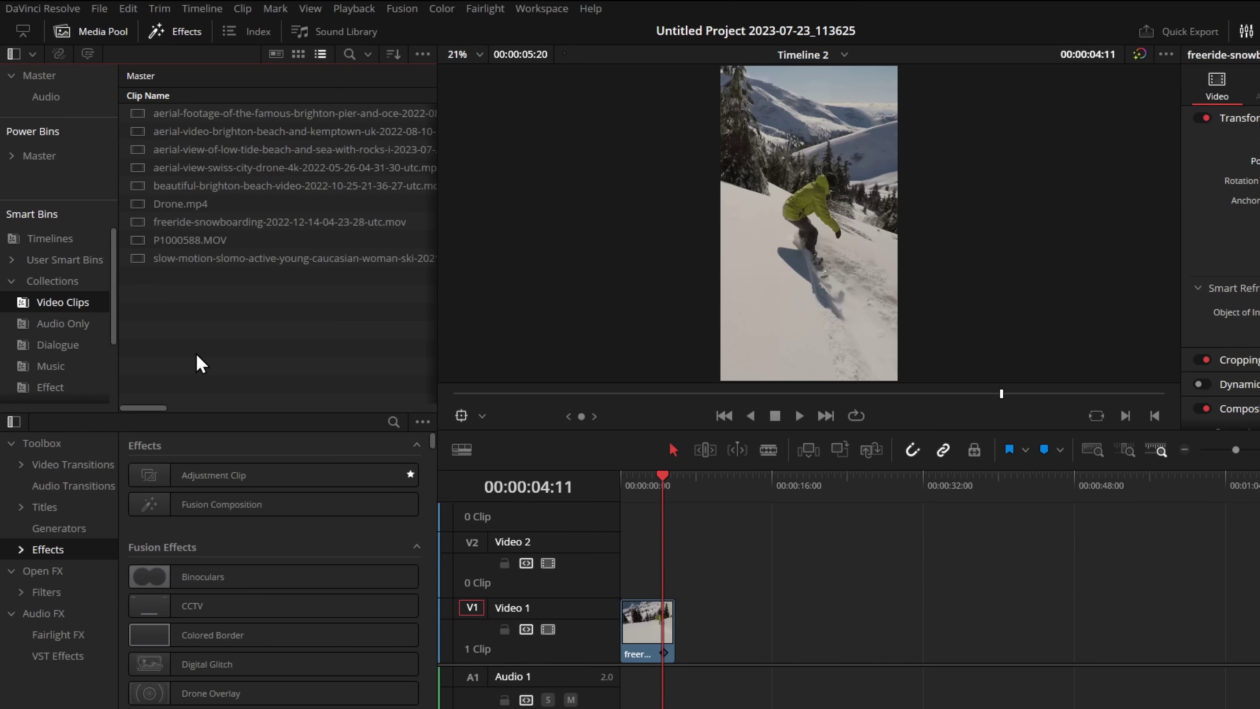
click(58, 328)
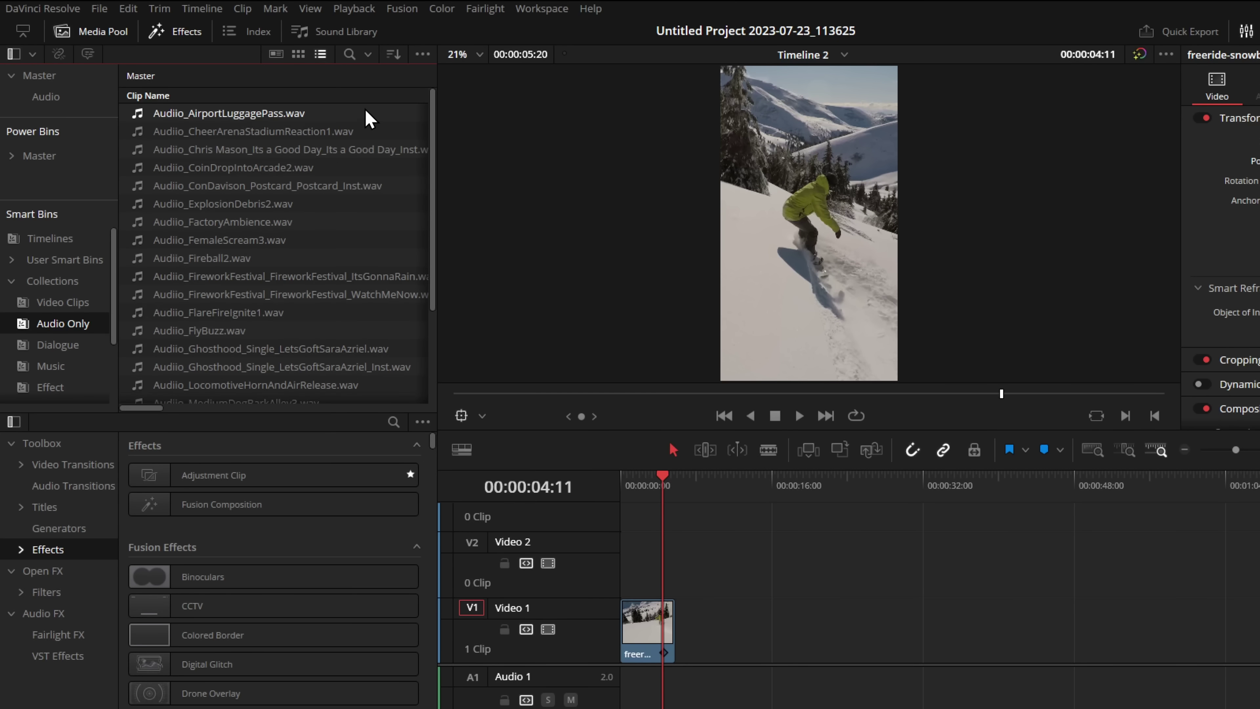
click(268, 314)
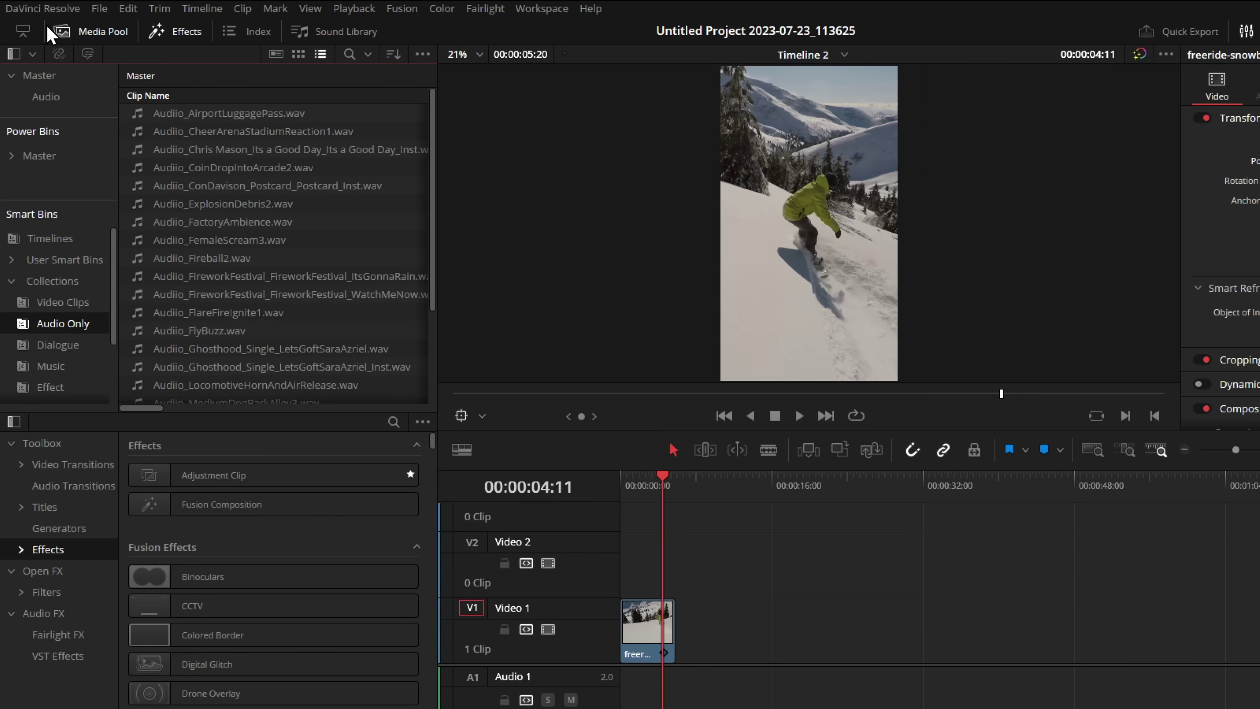
Step: In the user Editing preferences, make sure automatic smart bins collections are enabled and save the preferences
click(52, 13)
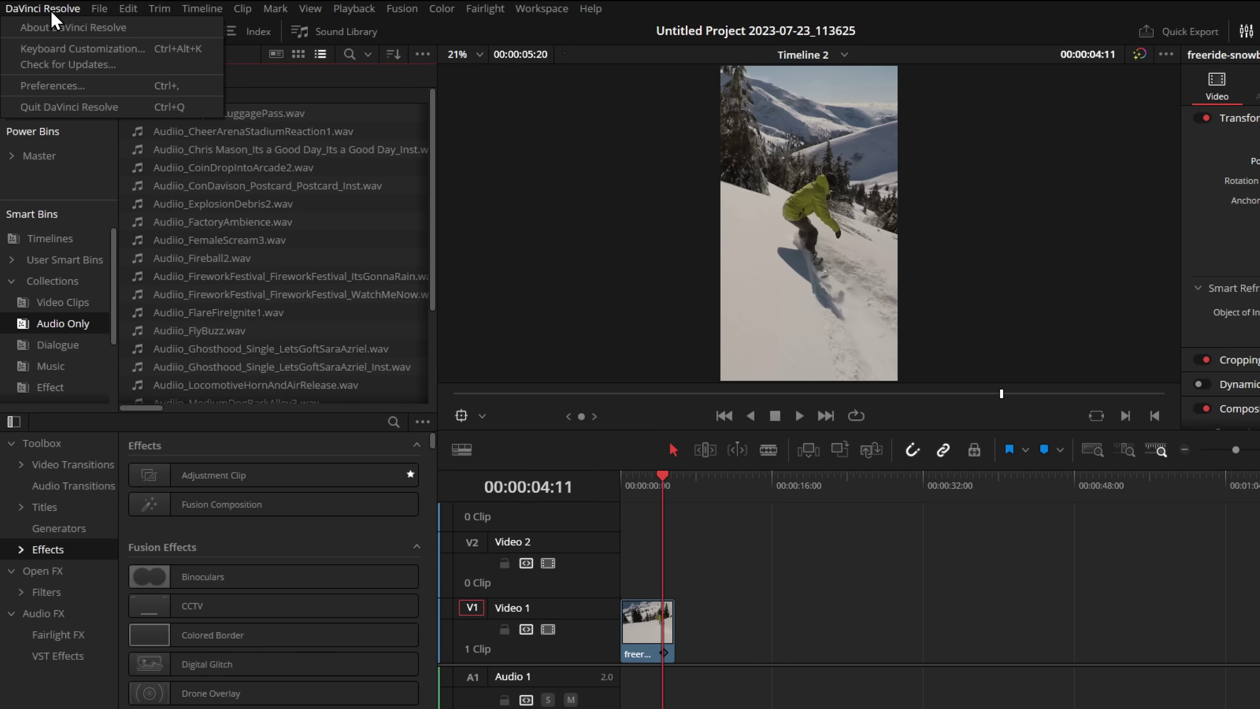
click(74, 90)
click(804, 153)
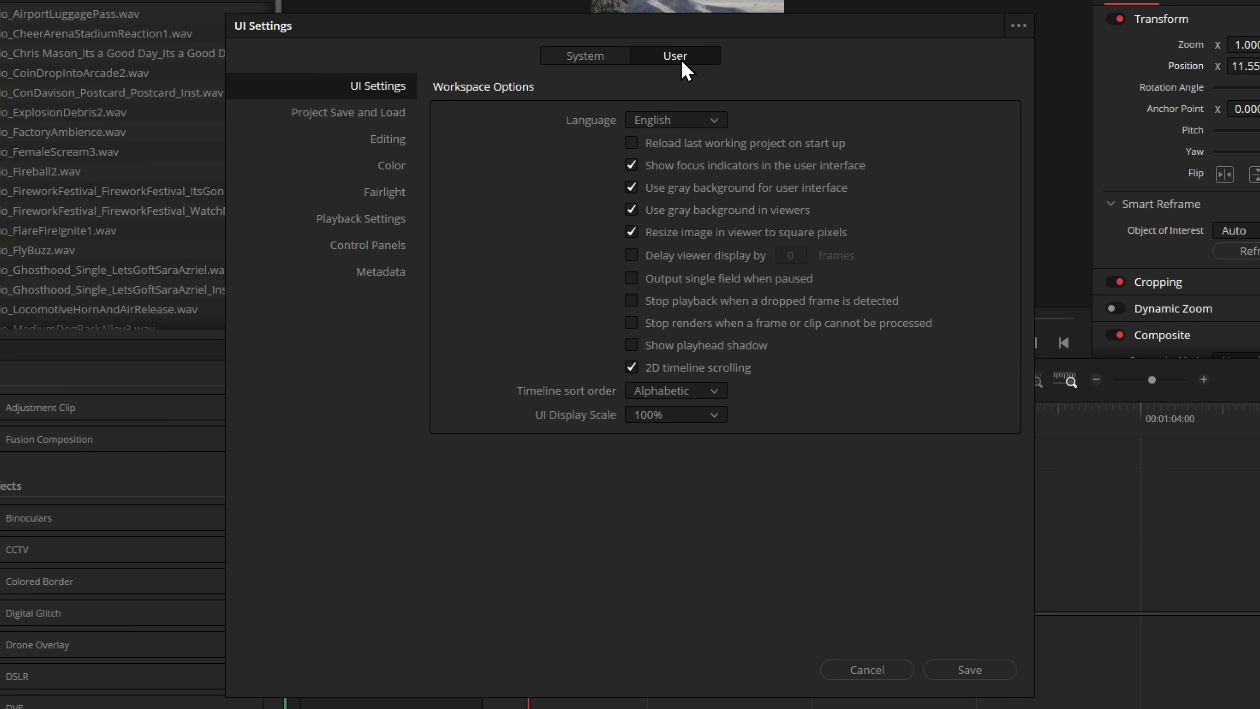
click(388, 140)
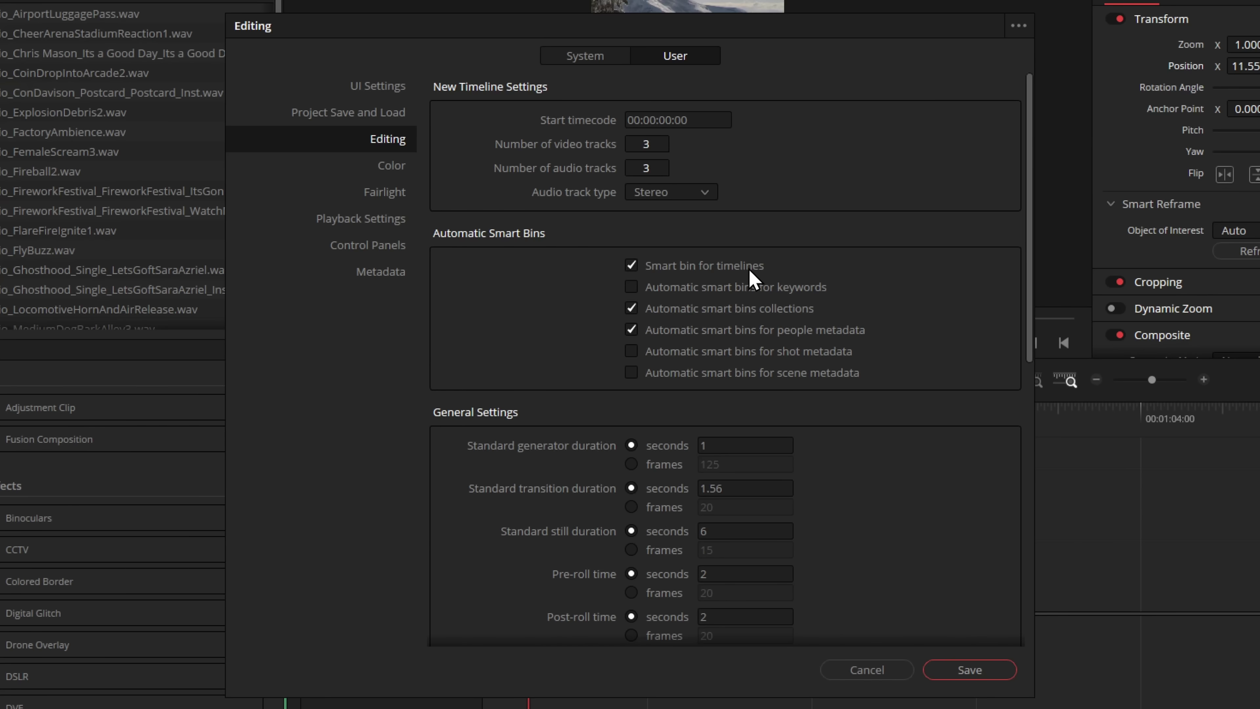
click(969, 669)
Step: View the Timelines smart bin and the Music collection
click(38, 241)
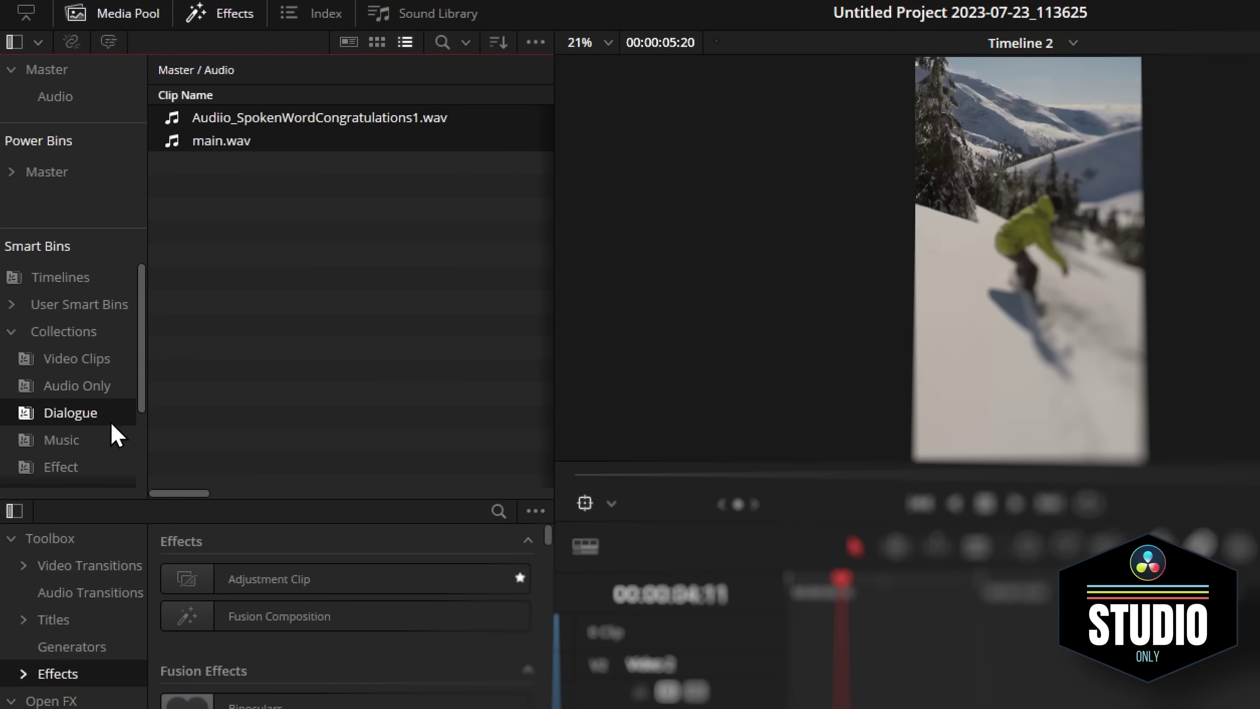
click(73, 447)
scroll(115, 416, down, 1)
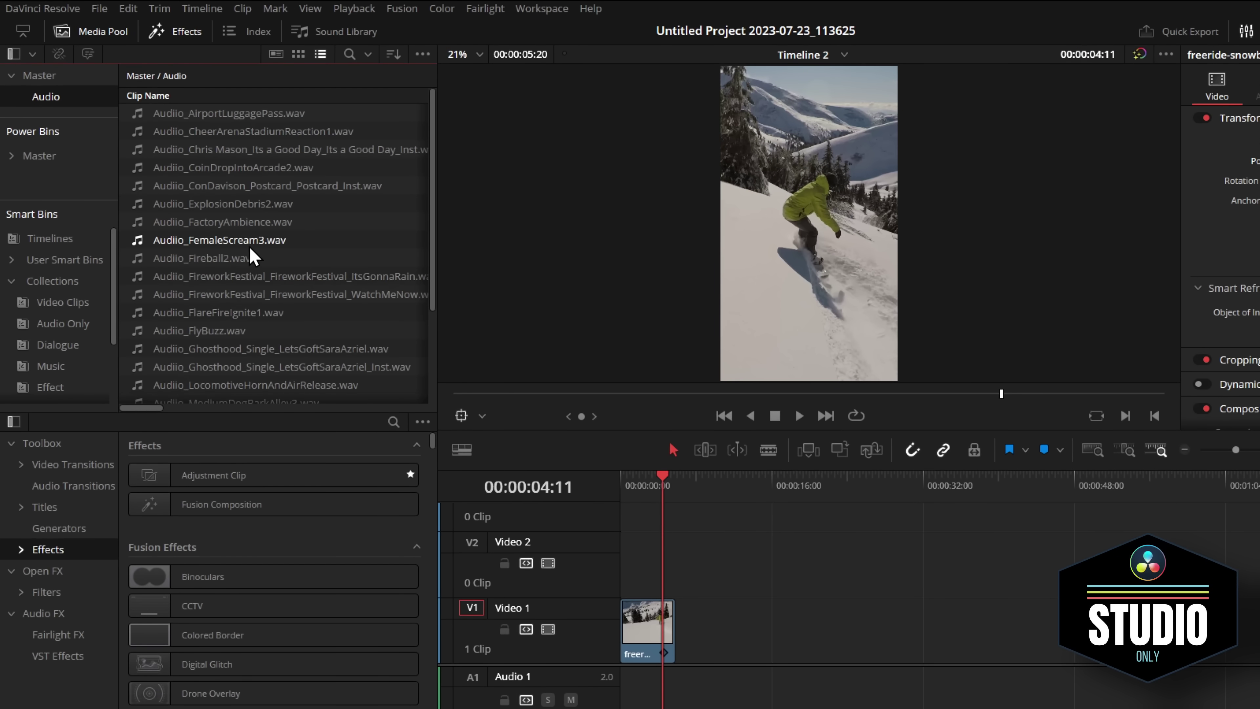
Step: Select all the clips in the Audio bin and analyze them with Audio Classification
scroll(256, 253, down, 3)
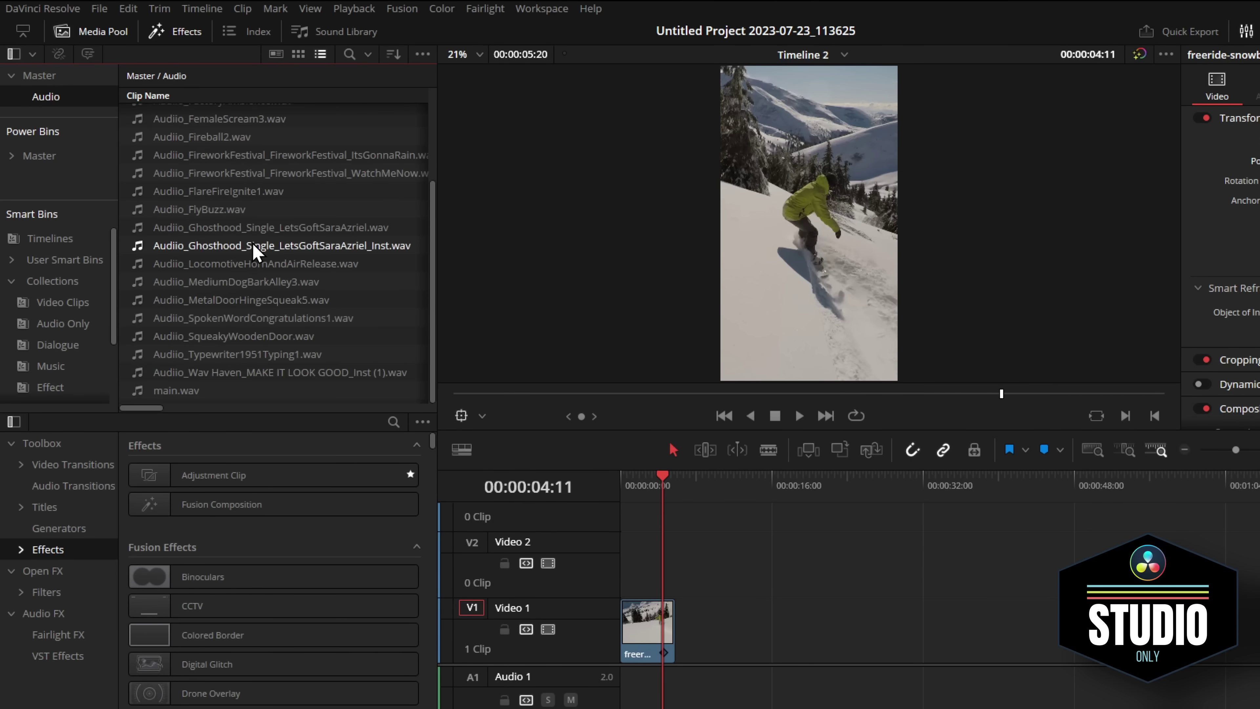
click(258, 392)
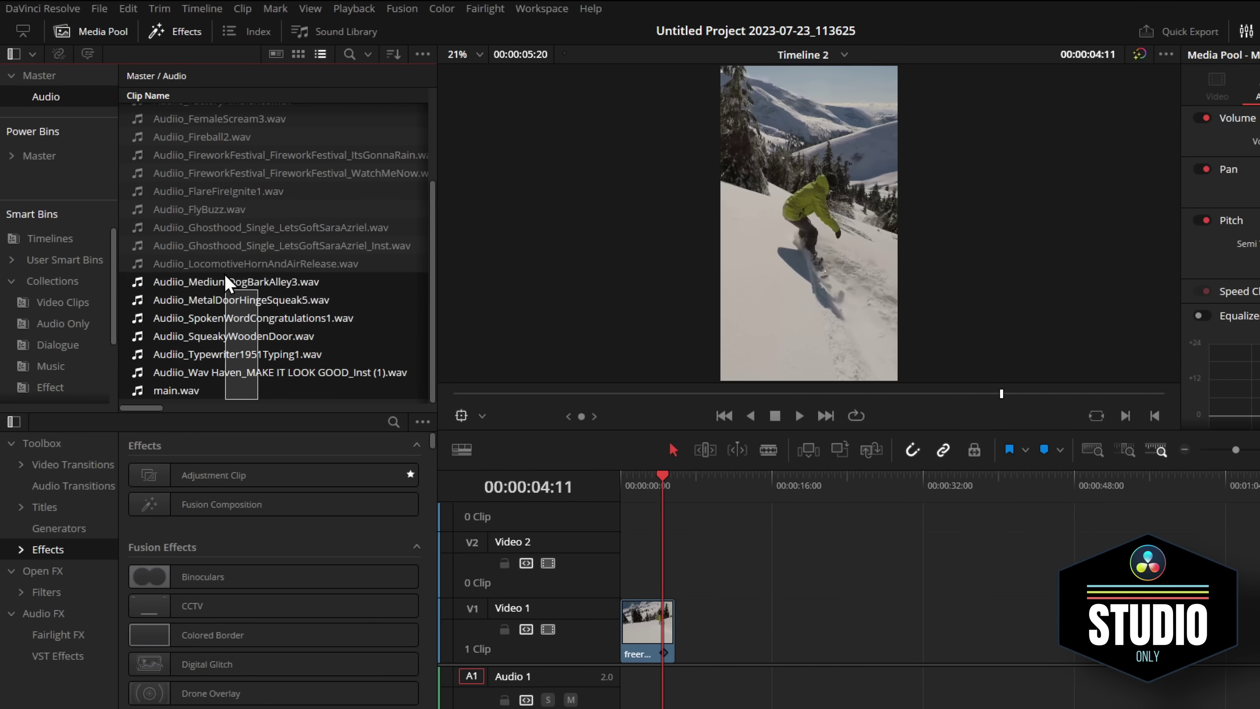
scroll(232, 295, up, 5)
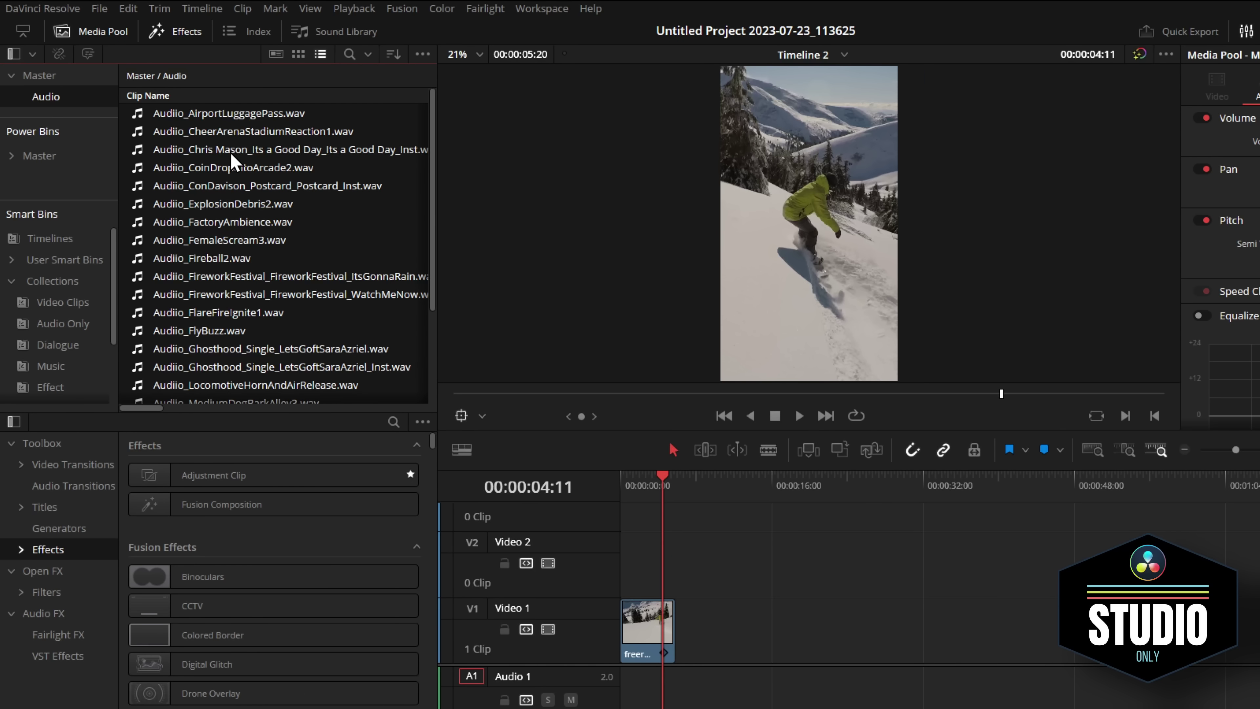
right_click(232, 155)
mouse_move(362, 416)
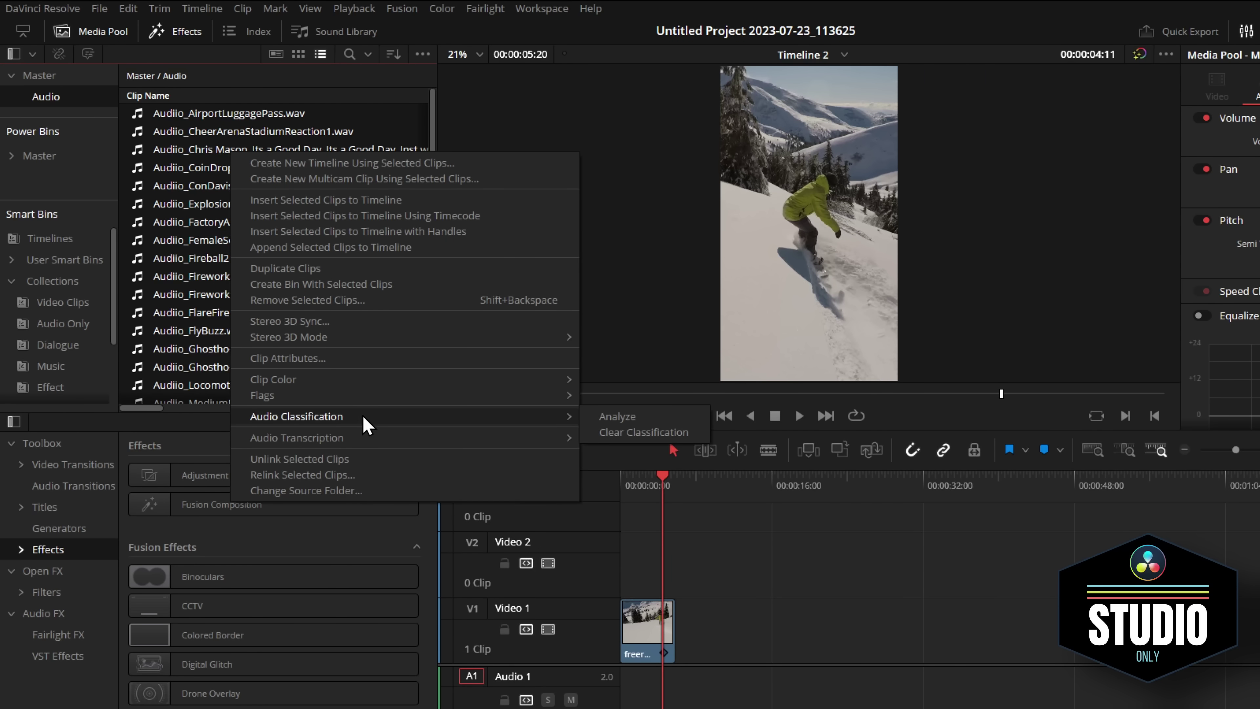
click(618, 416)
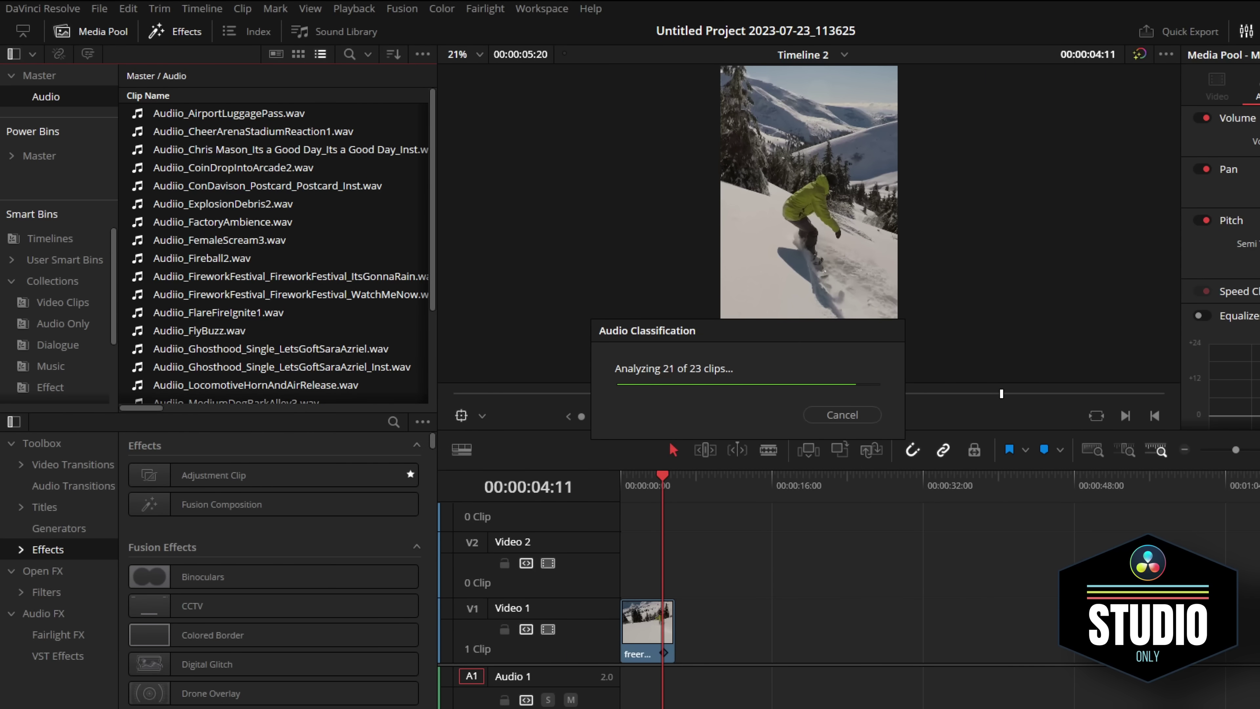
Step: Check how the classified audio clips are sorted into the Dialogue, Music, Effect and Silence collections
click(62, 348)
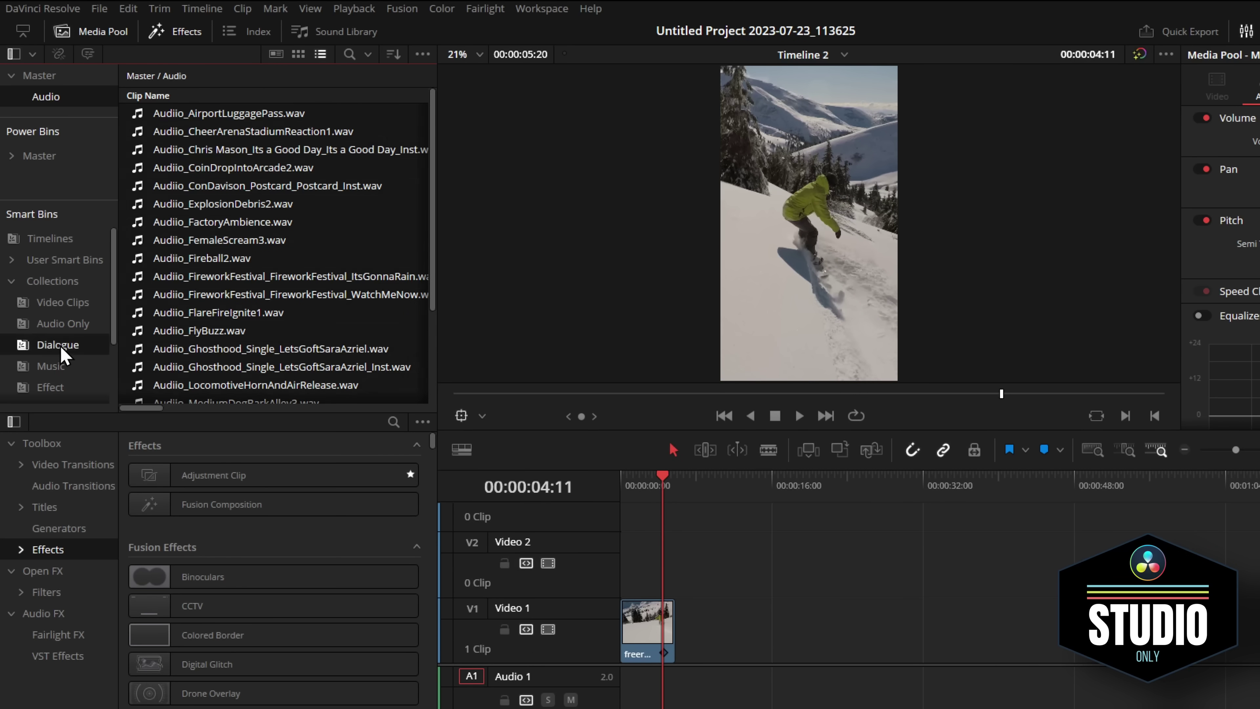
drag(274, 195, 193, 115)
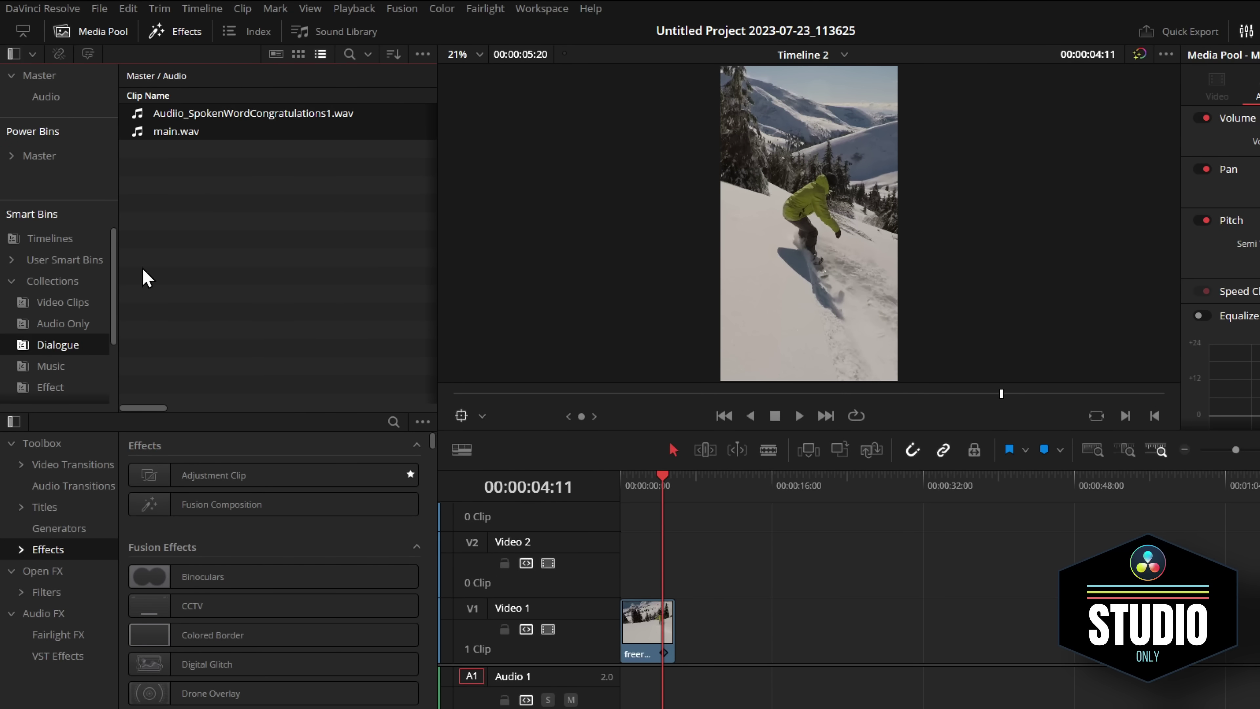
click(59, 371)
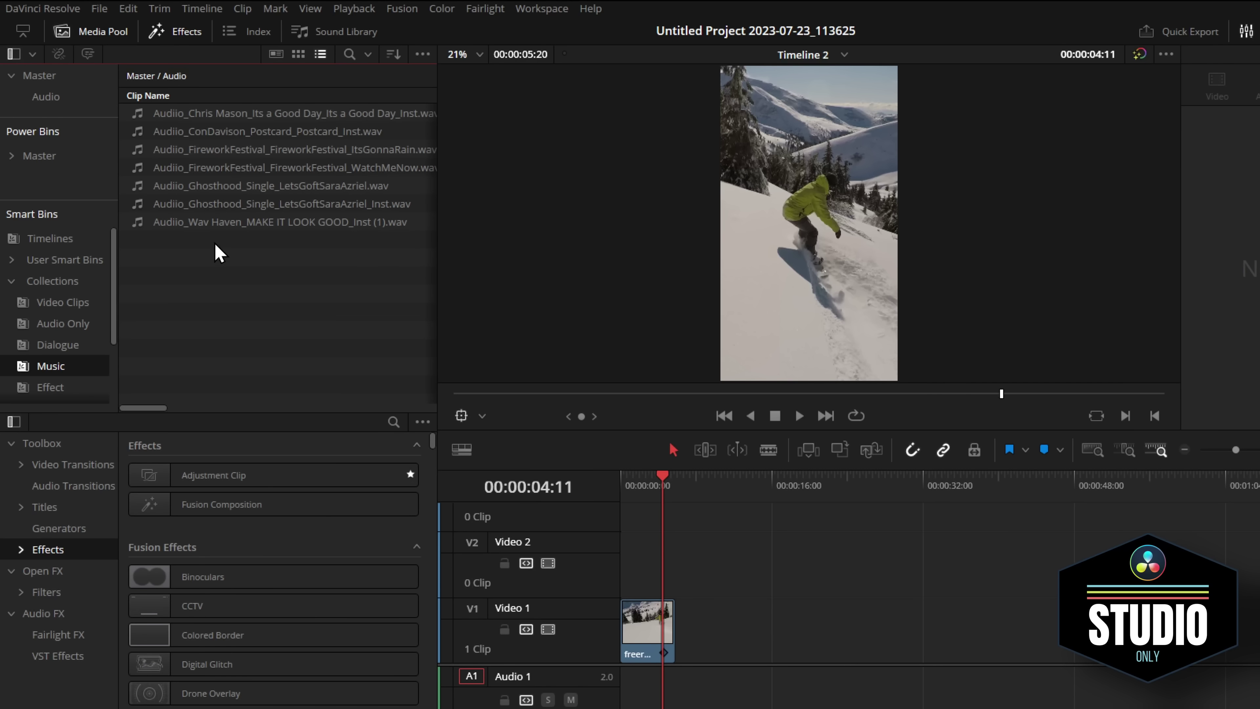
scroll(97, 348, down, 1)
click(61, 367)
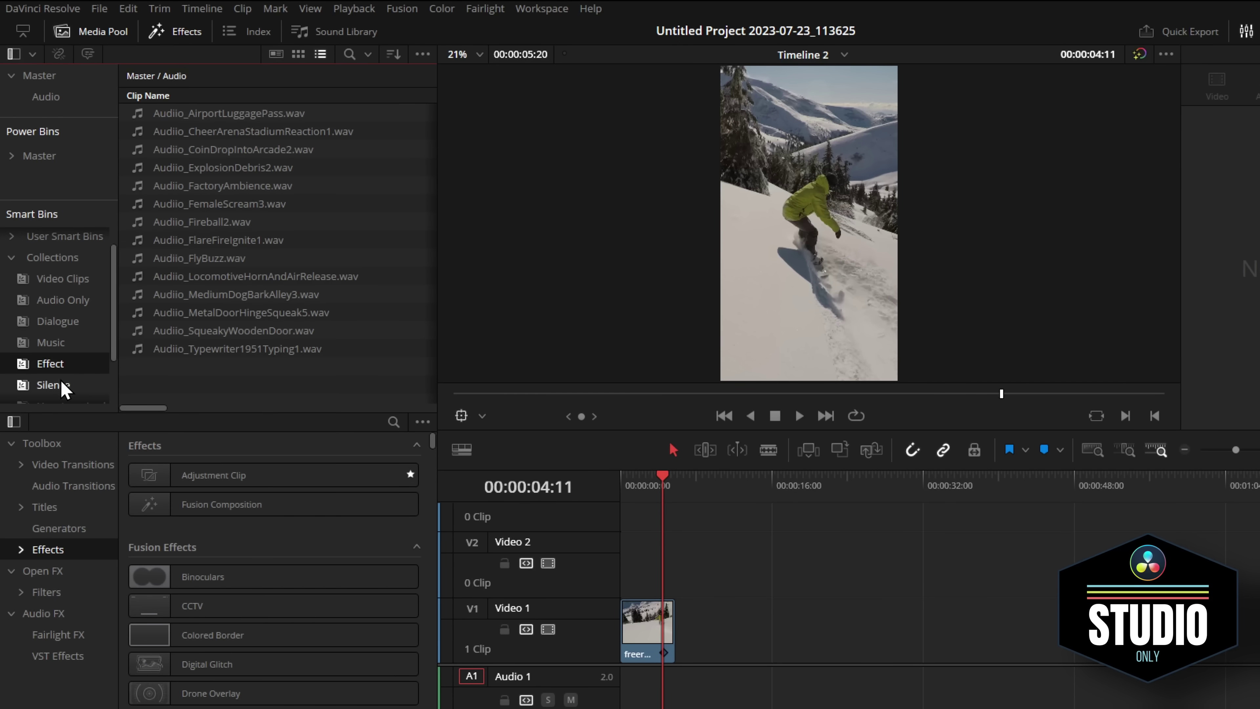
click(64, 388)
click(47, 367)
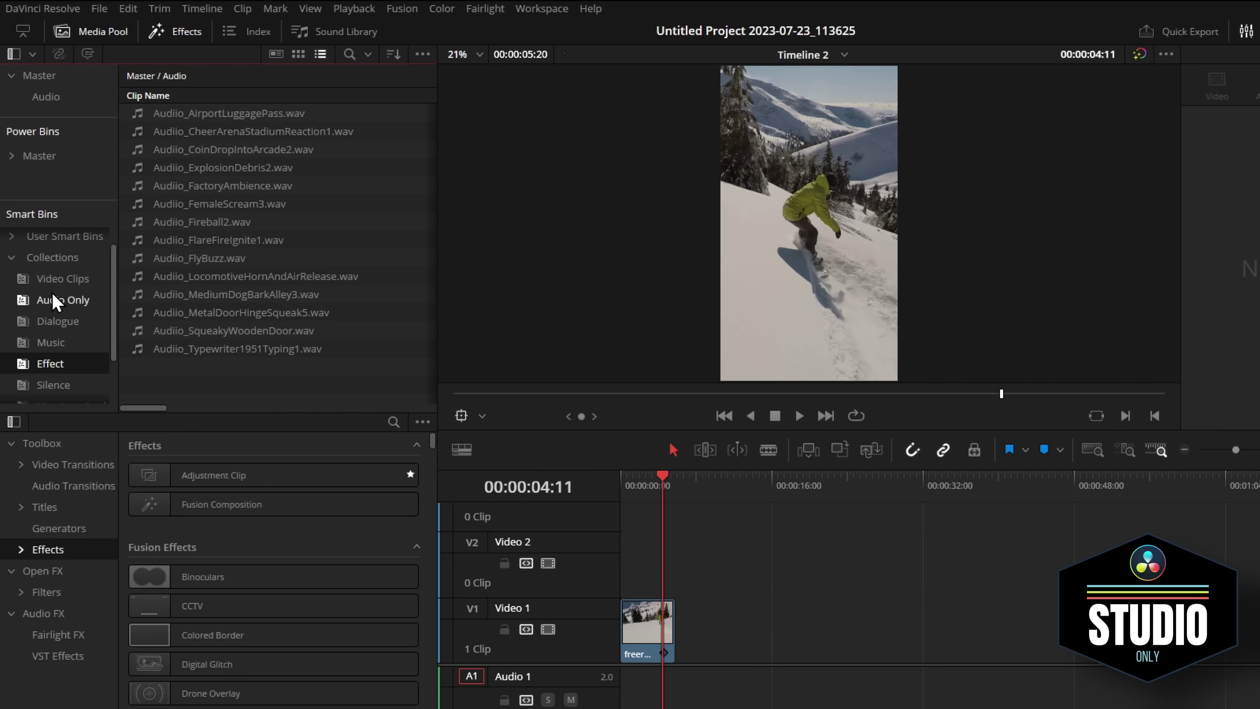
Step: Expand the audio Subcategories in the smart bin collections and view the Effect and Cheering bins
scroll(52, 298, down, 2)
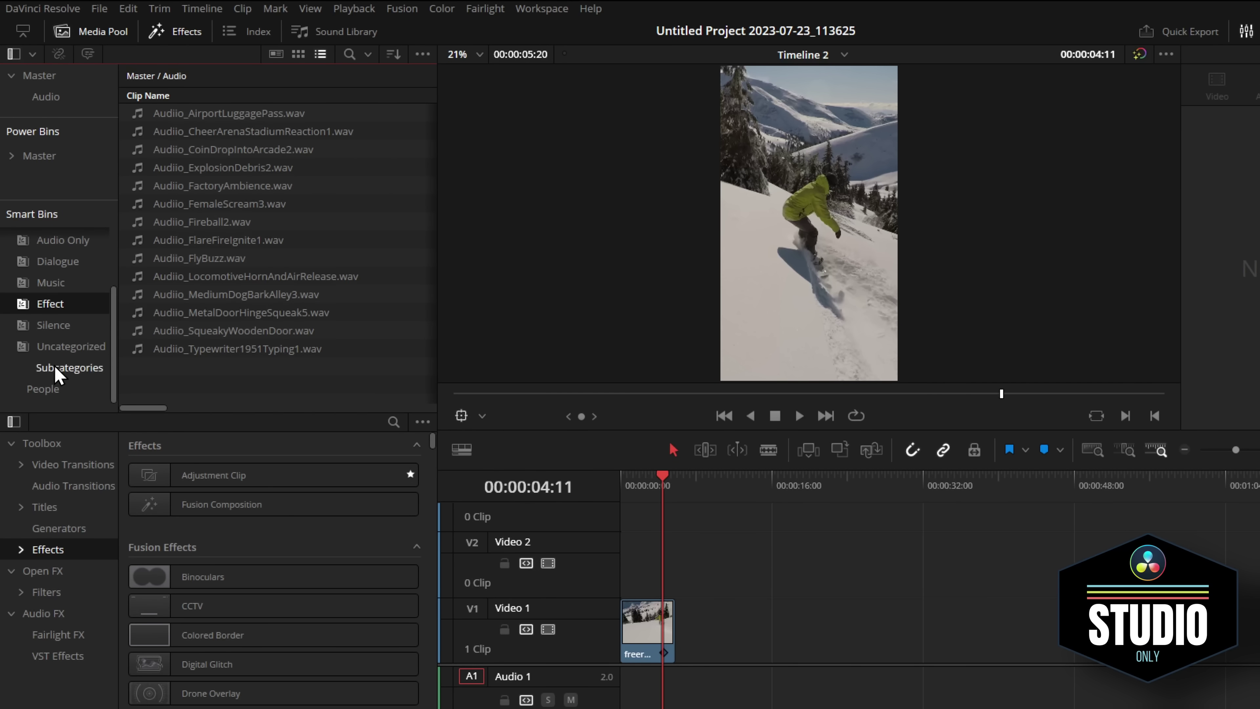
click(55, 375)
scroll(55, 374, down, 4)
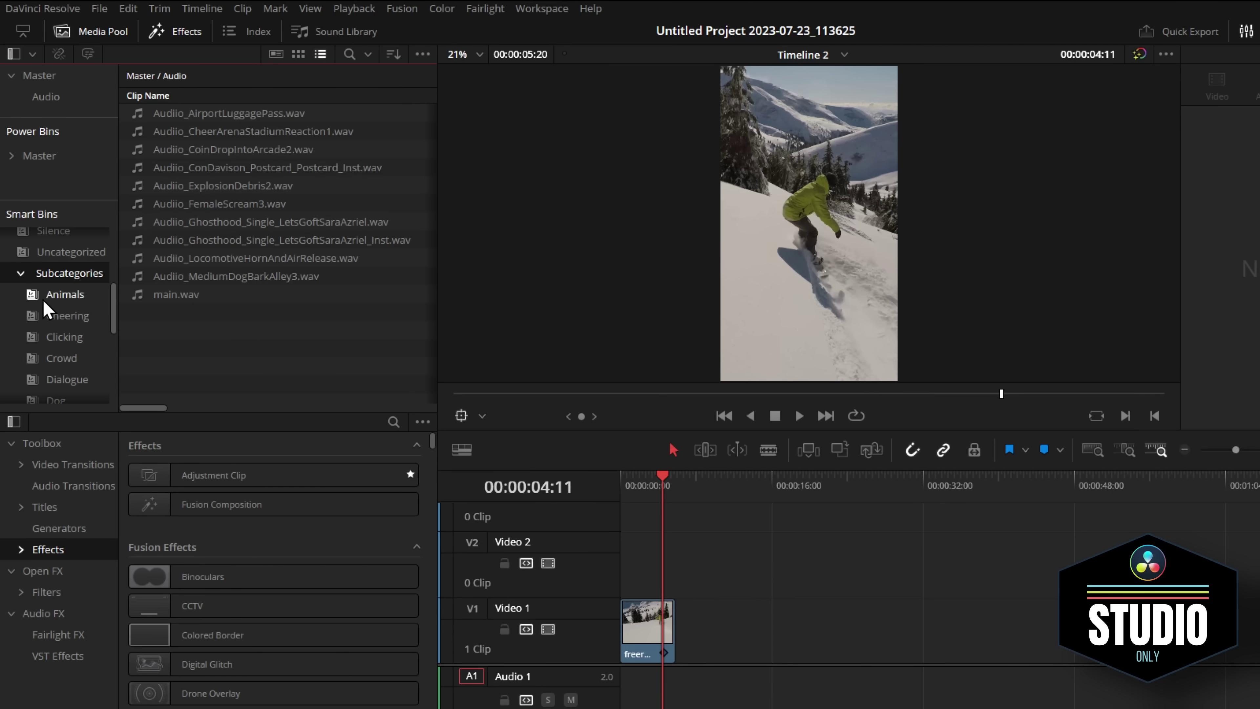
scroll(53, 370, down, 2)
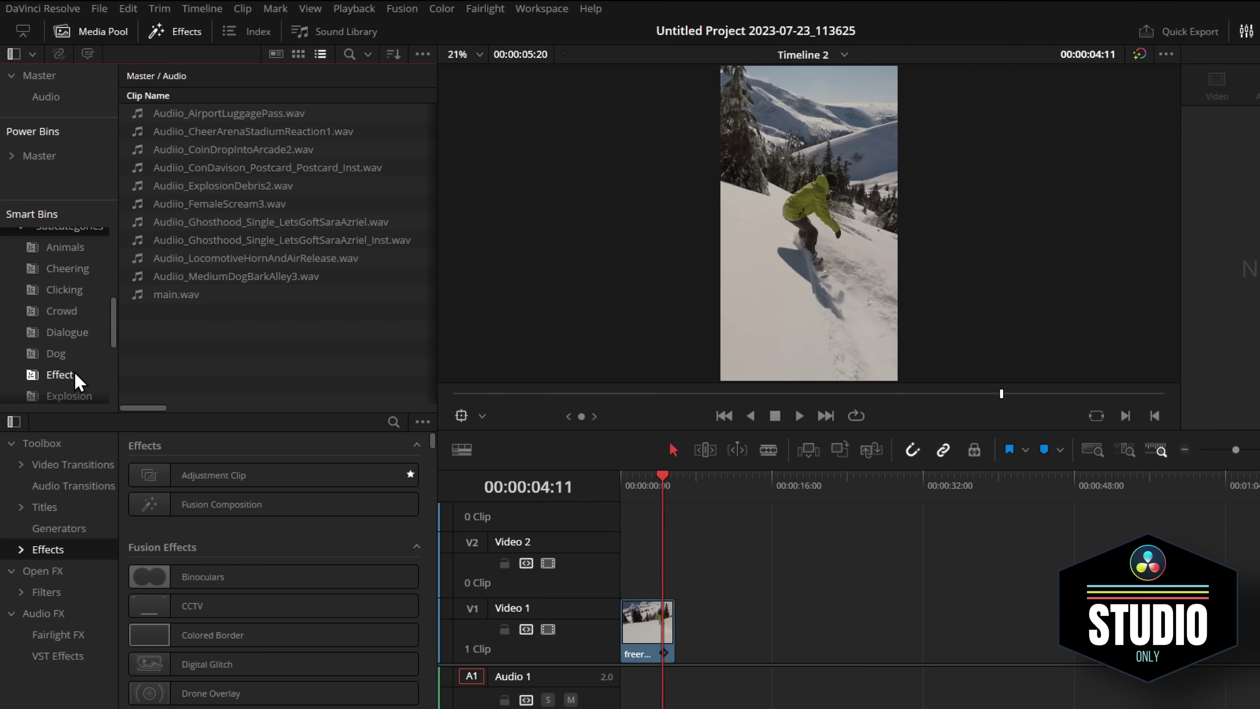
click(58, 379)
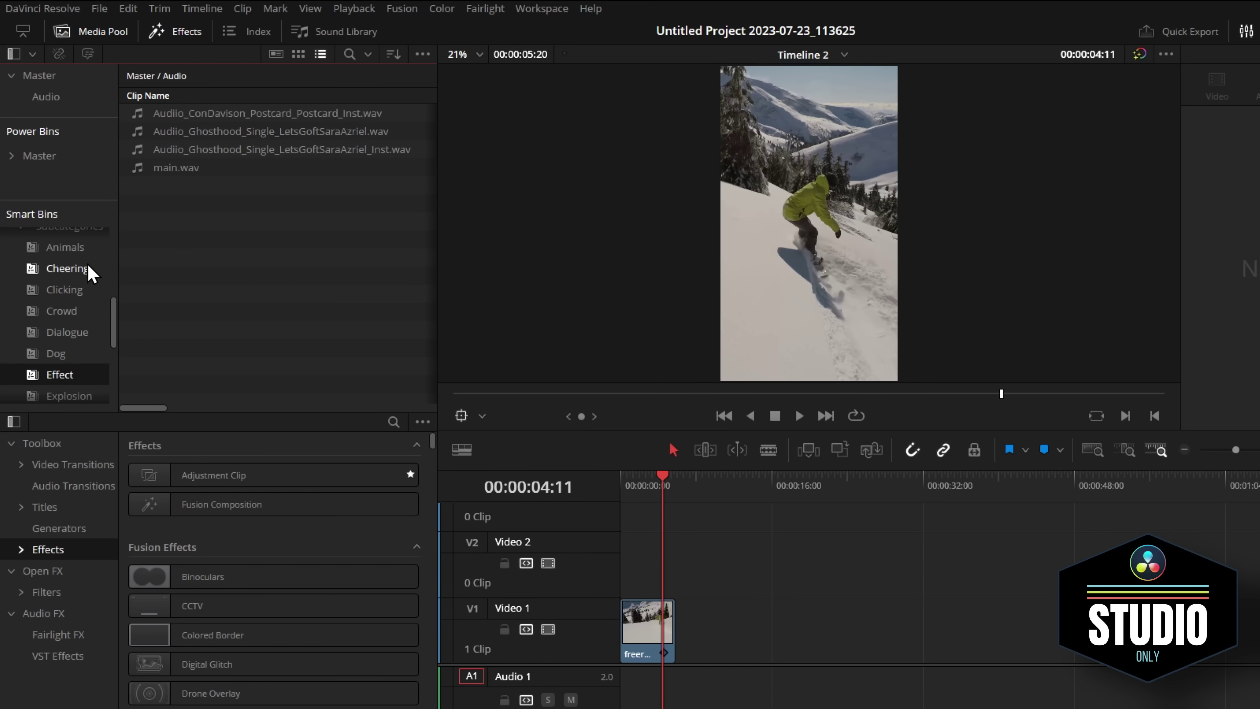
click(88, 271)
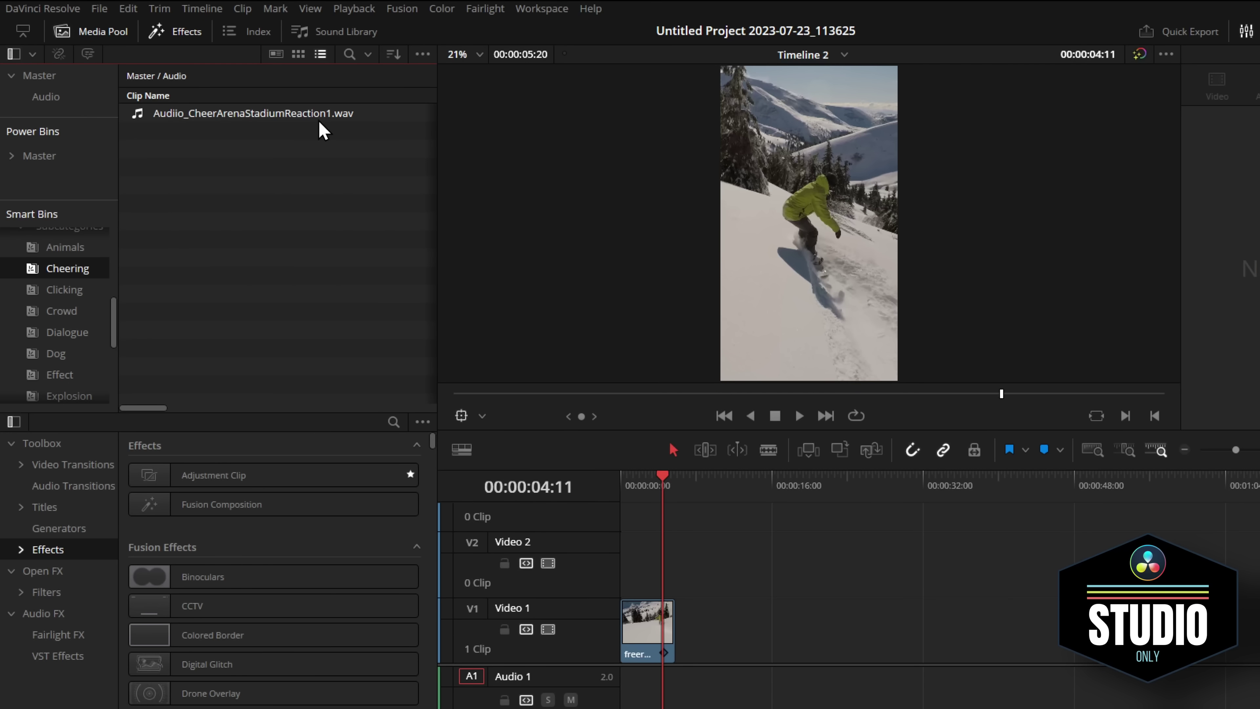
Step: Show the Audio metadata group for the Audiio_CheerArenaStadiumReaction1.wav clip and look through its fields
click(242, 119)
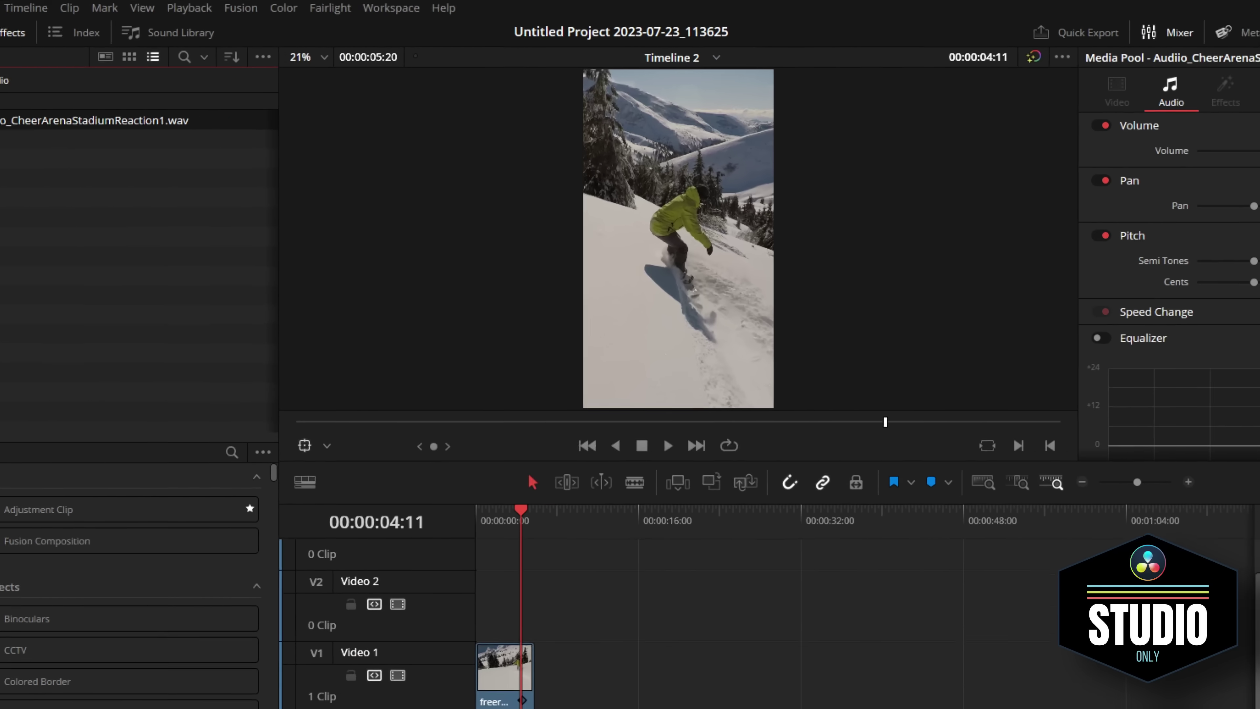
click(1108, 23)
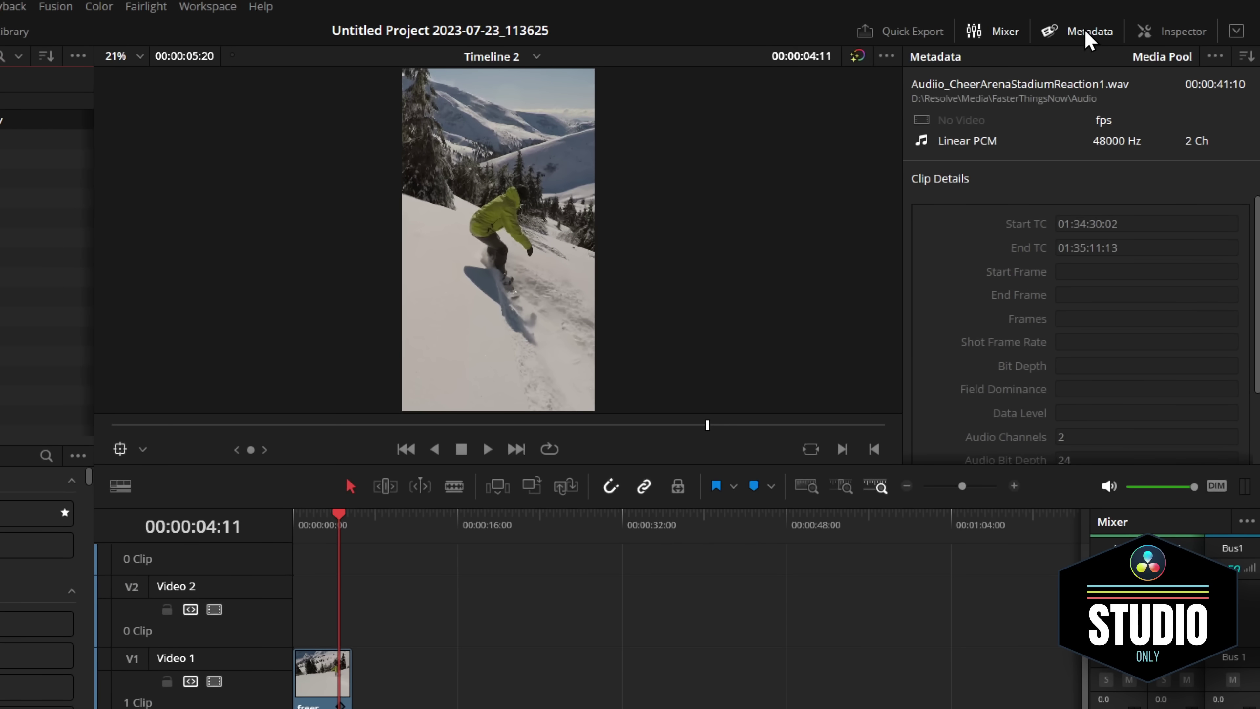
click(1245, 60)
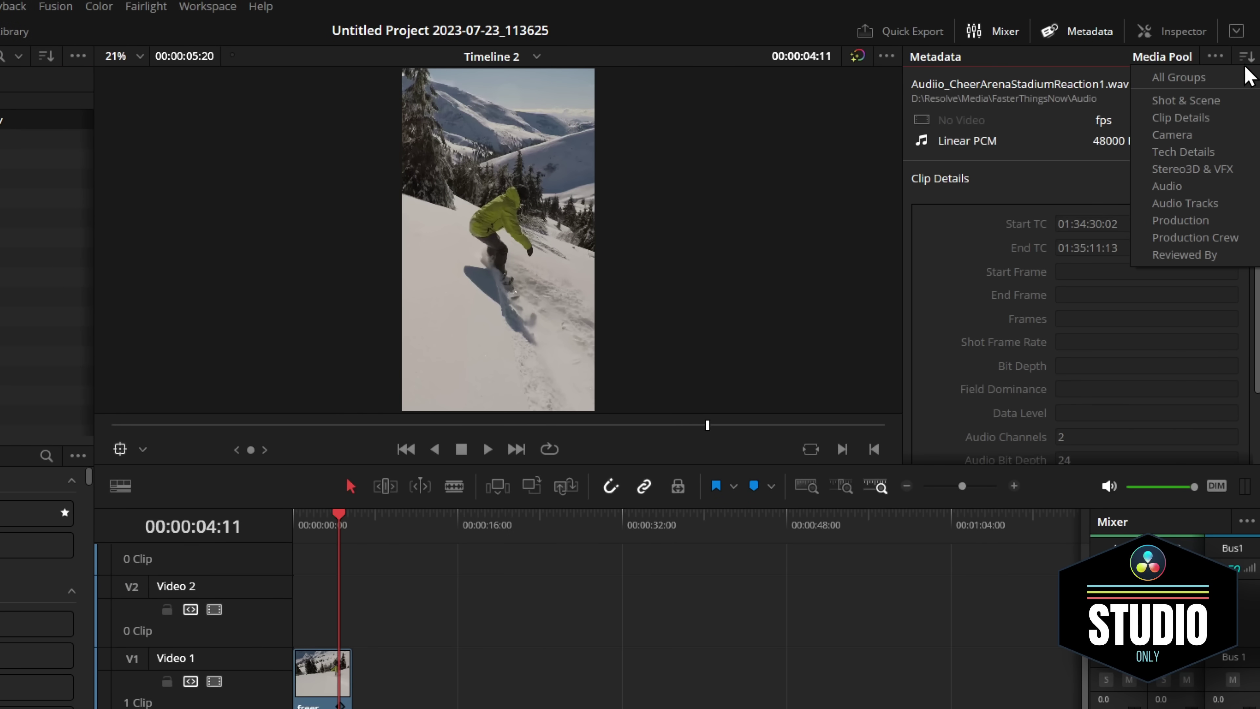
click(1168, 187)
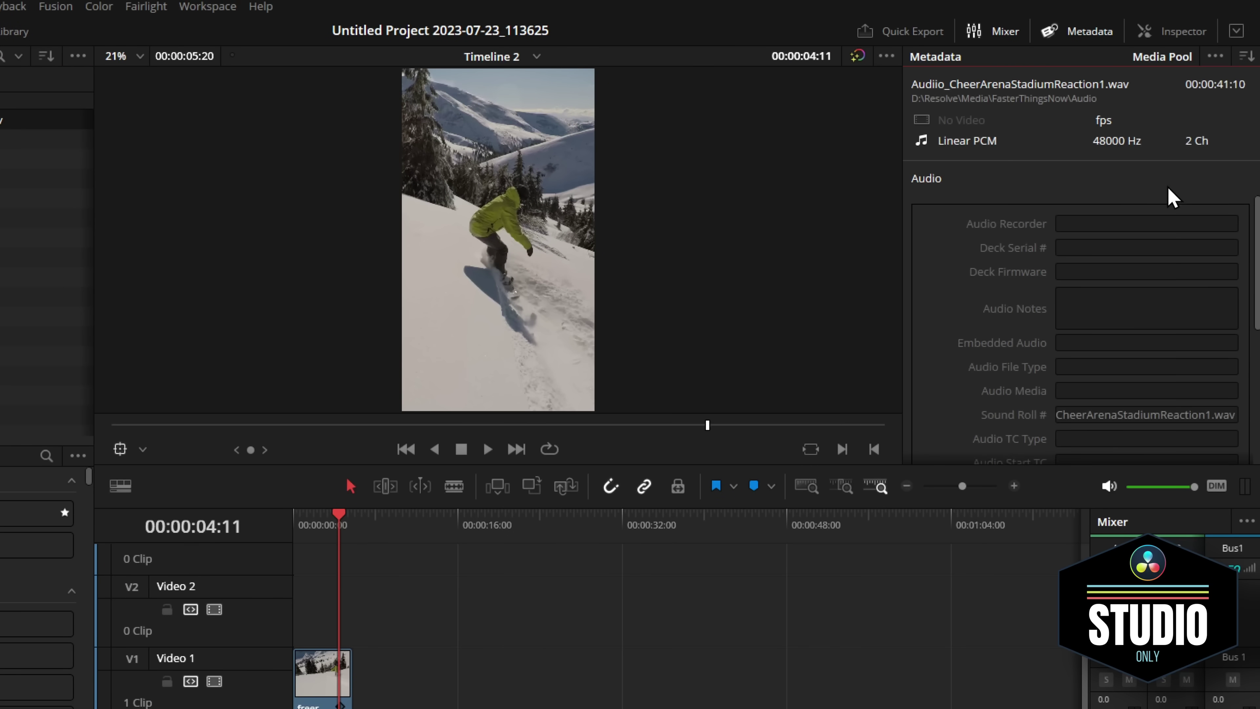
scroll(1059, 452, down, 5)
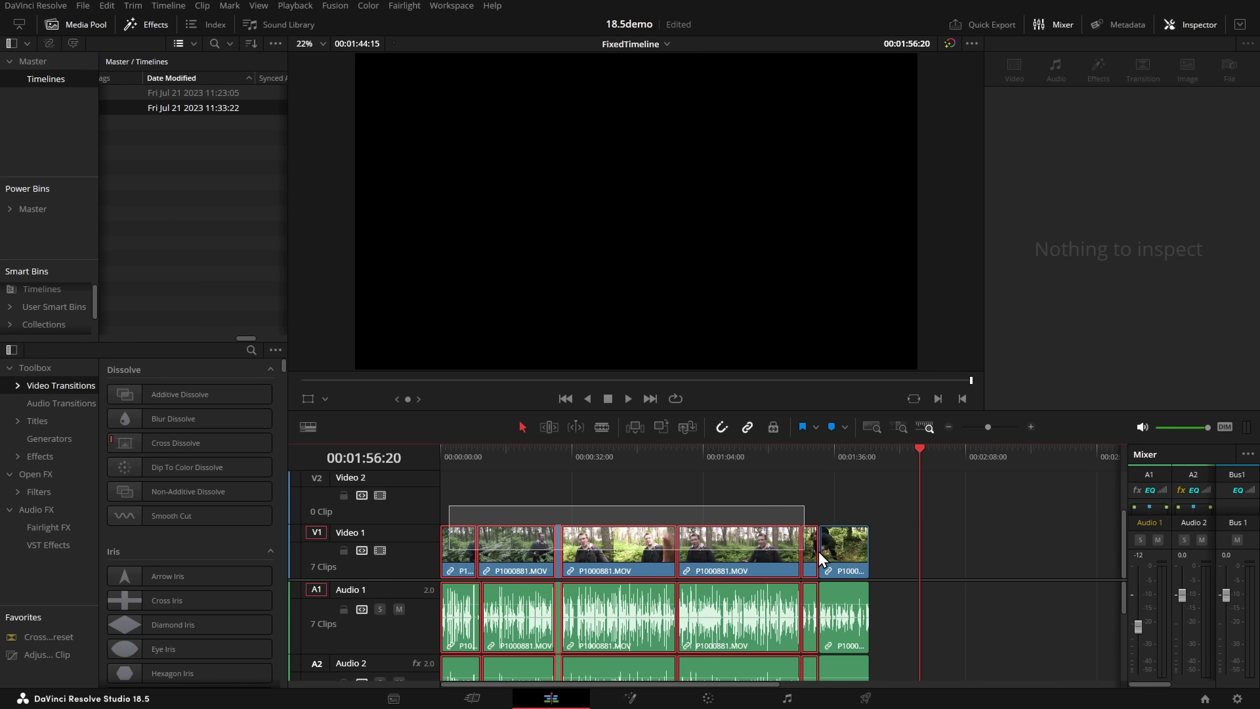
Step: Select all the clips in FixedTimeline and open their Stabilization settings in the Inspector
key(ctrl+a)
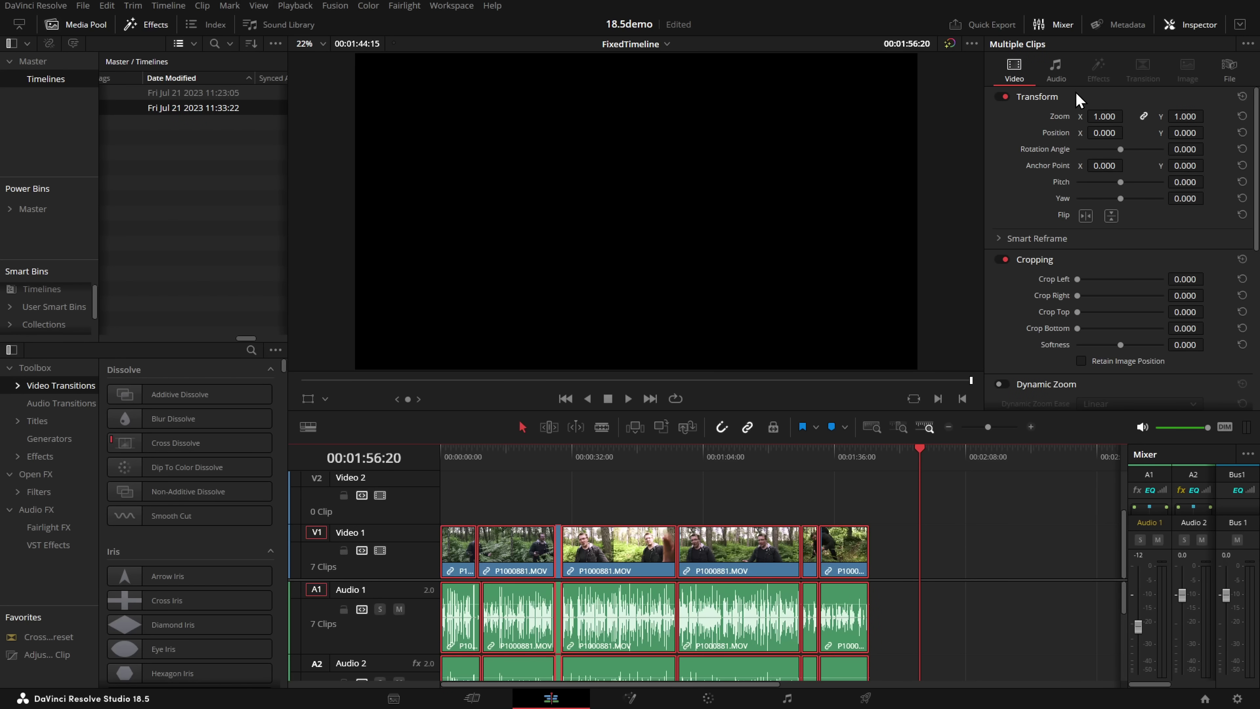
scroll(1082, 272, down, 5)
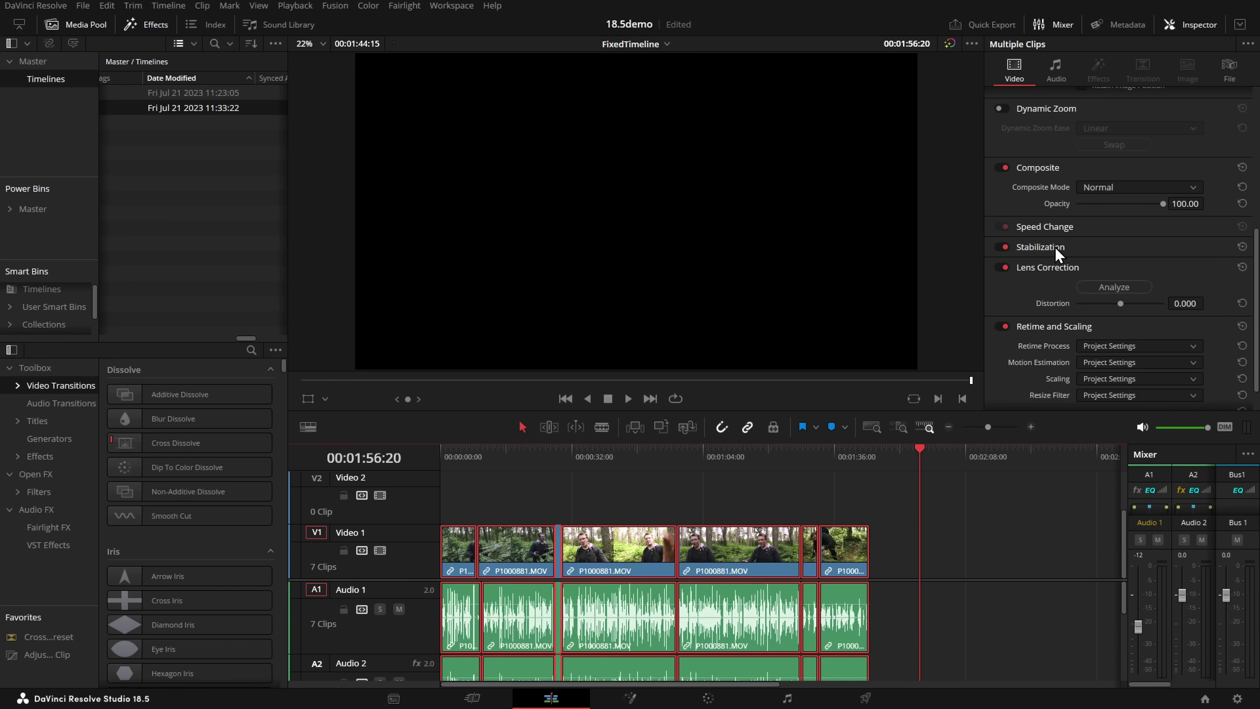
click(1055, 247)
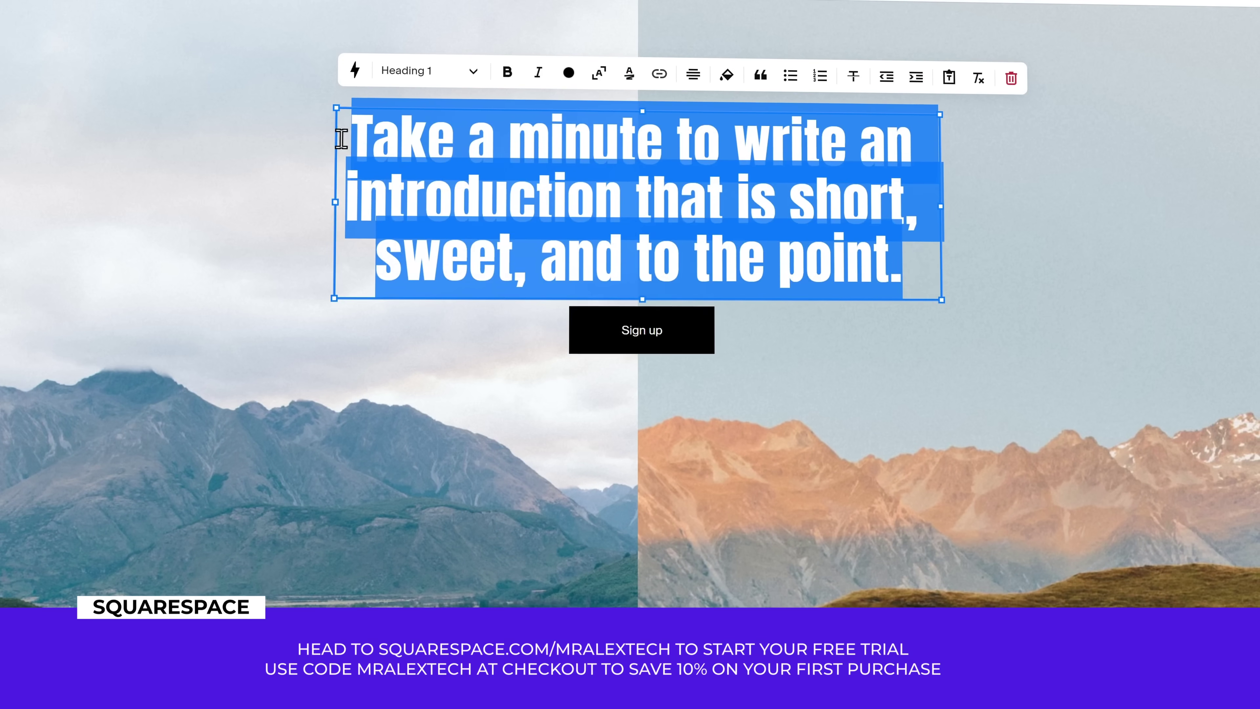
Step: In the Squarespace page editor, replace the selected heading text with "SQUARESPACE FTW!"
text(SQ)
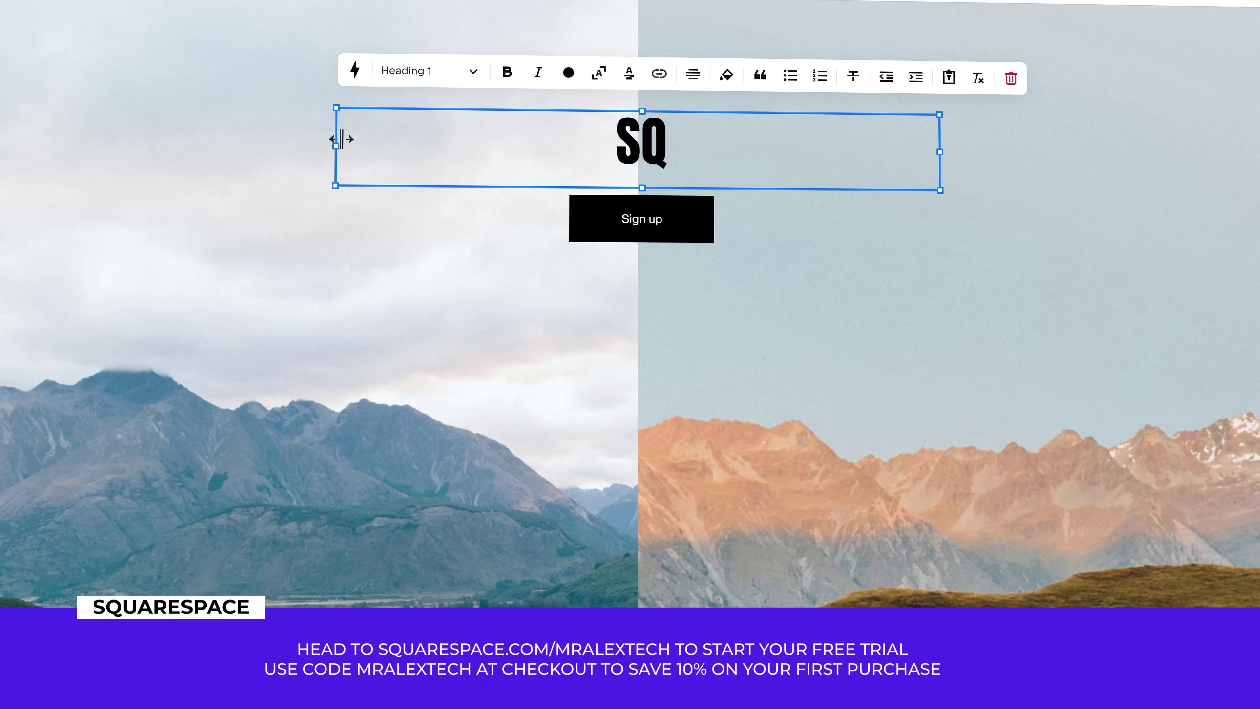
text(UARESPACE FTW!)
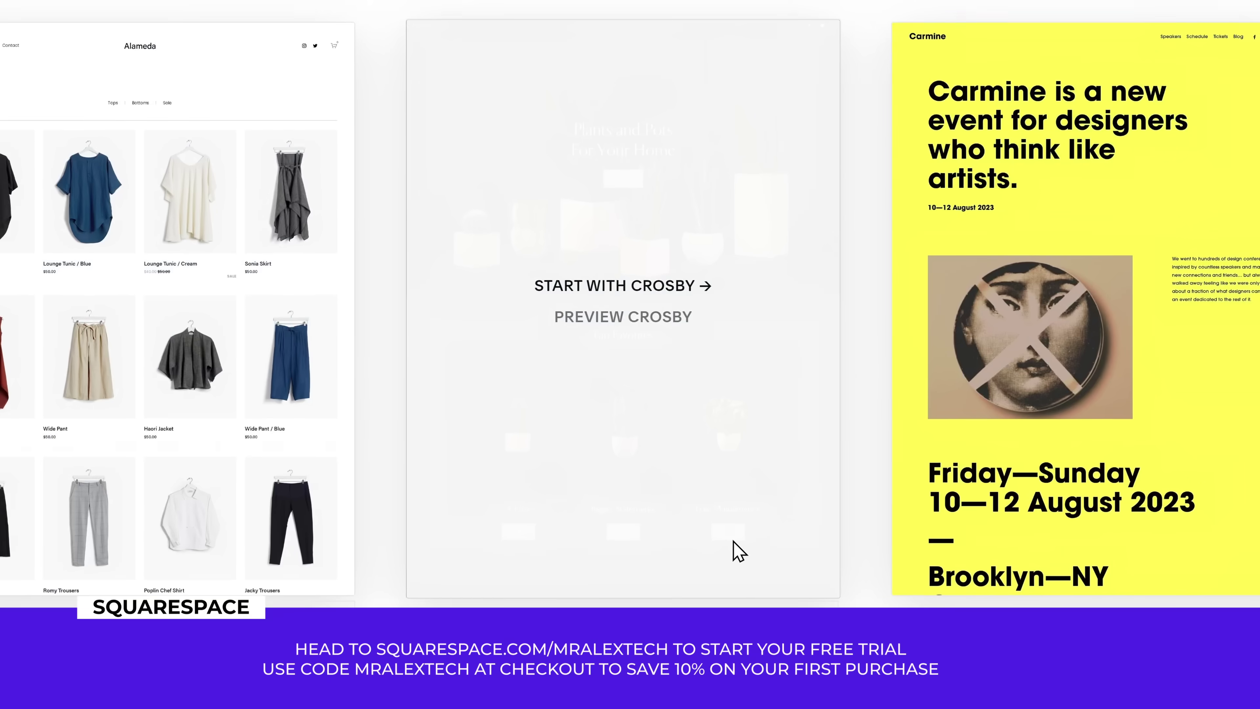
scroll(731, 546, down, 10)
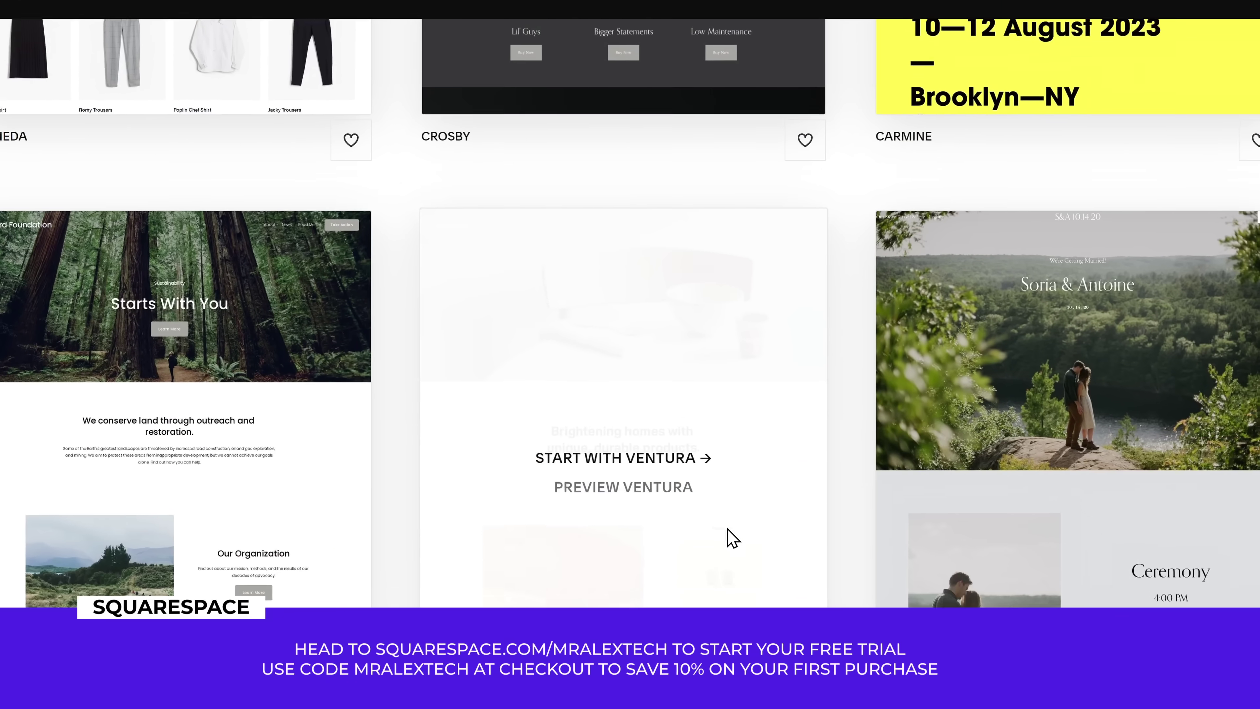
scroll(727, 532, down, 5)
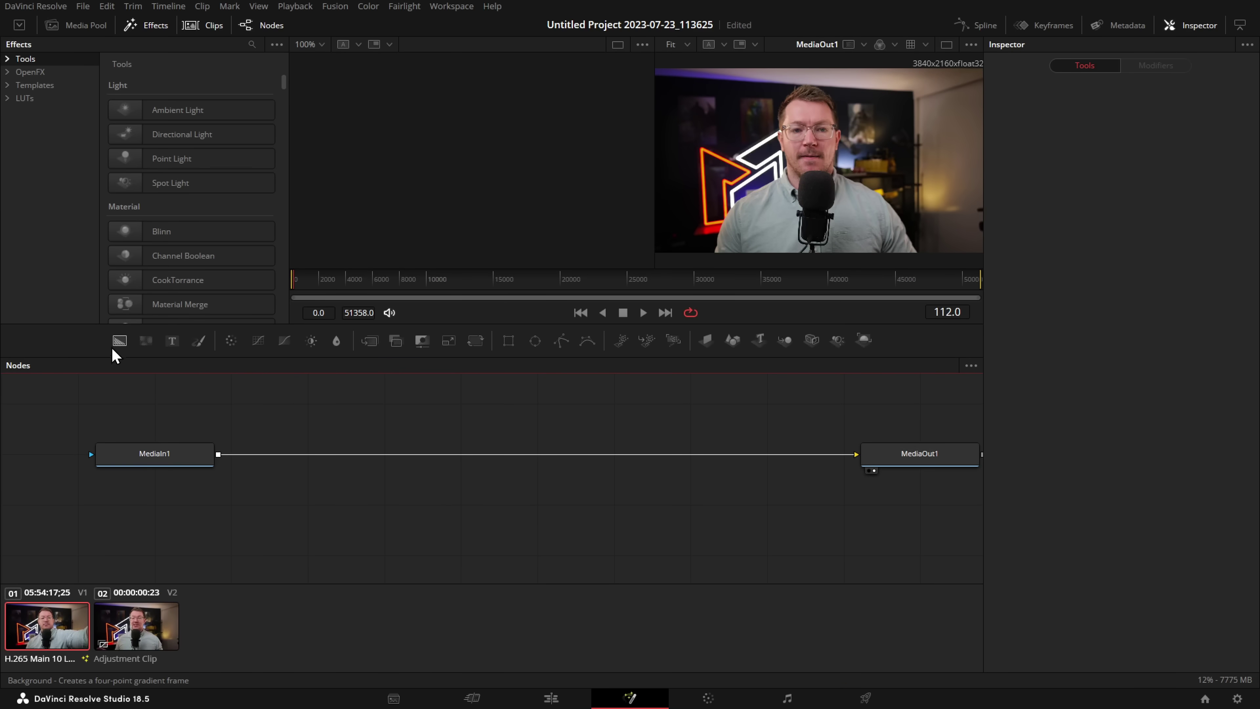
Step: Add a Background node merged between MediaIn1 and MediaOut1, and place it below the main node line
drag(121, 341, 571, 459)
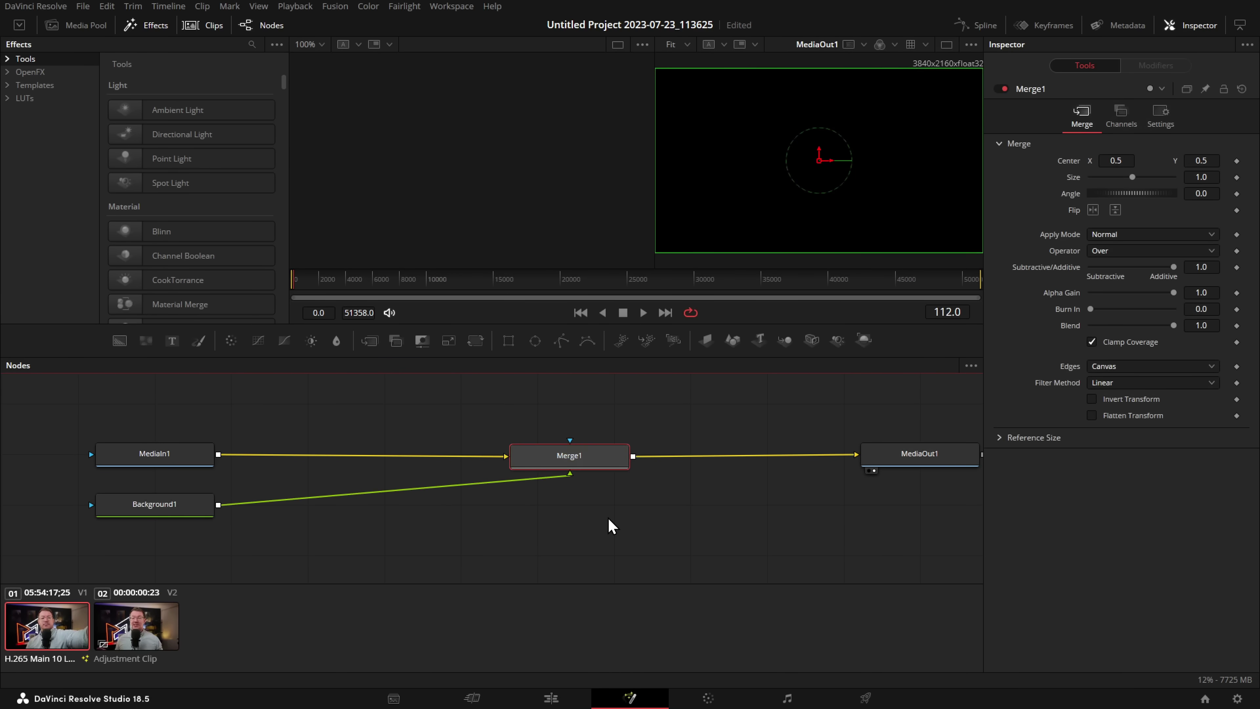
drag(319, 526, 406, 549)
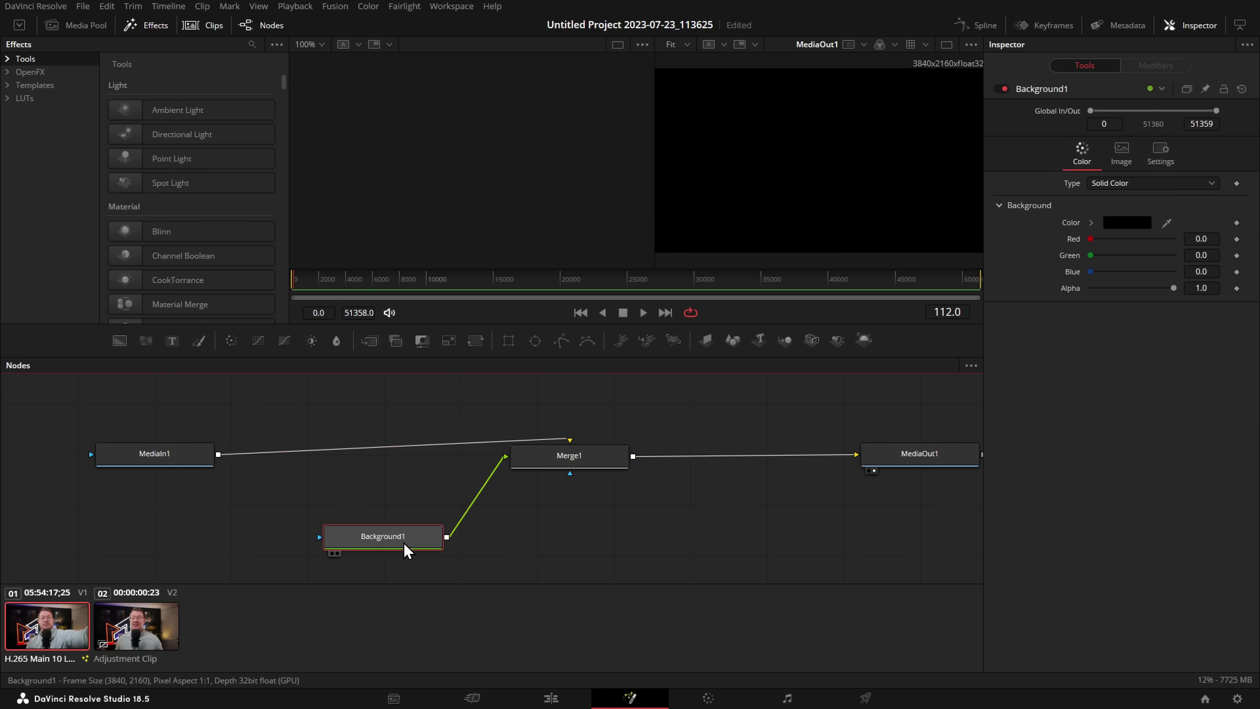
Step: Add a Text node merged with Background1 and set its text to "asdfadf"
drag(172, 341, 481, 497)
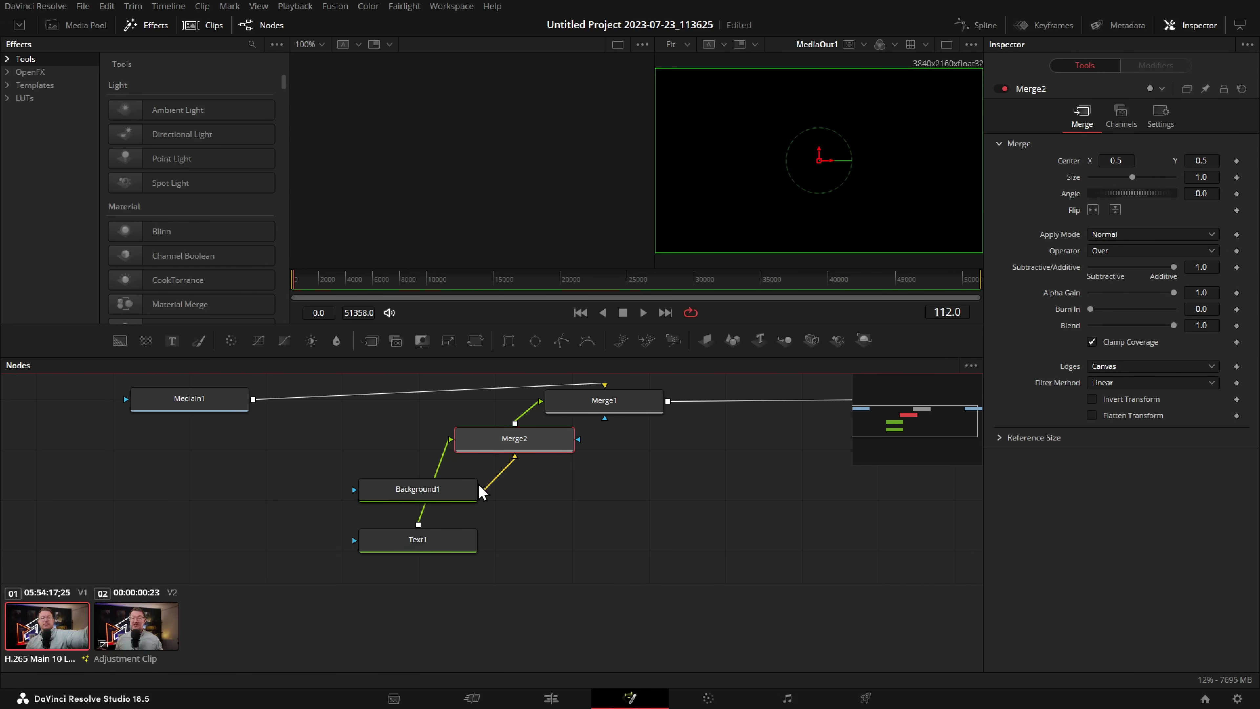
click(422, 540)
click(1117, 205)
text(asdfadf)
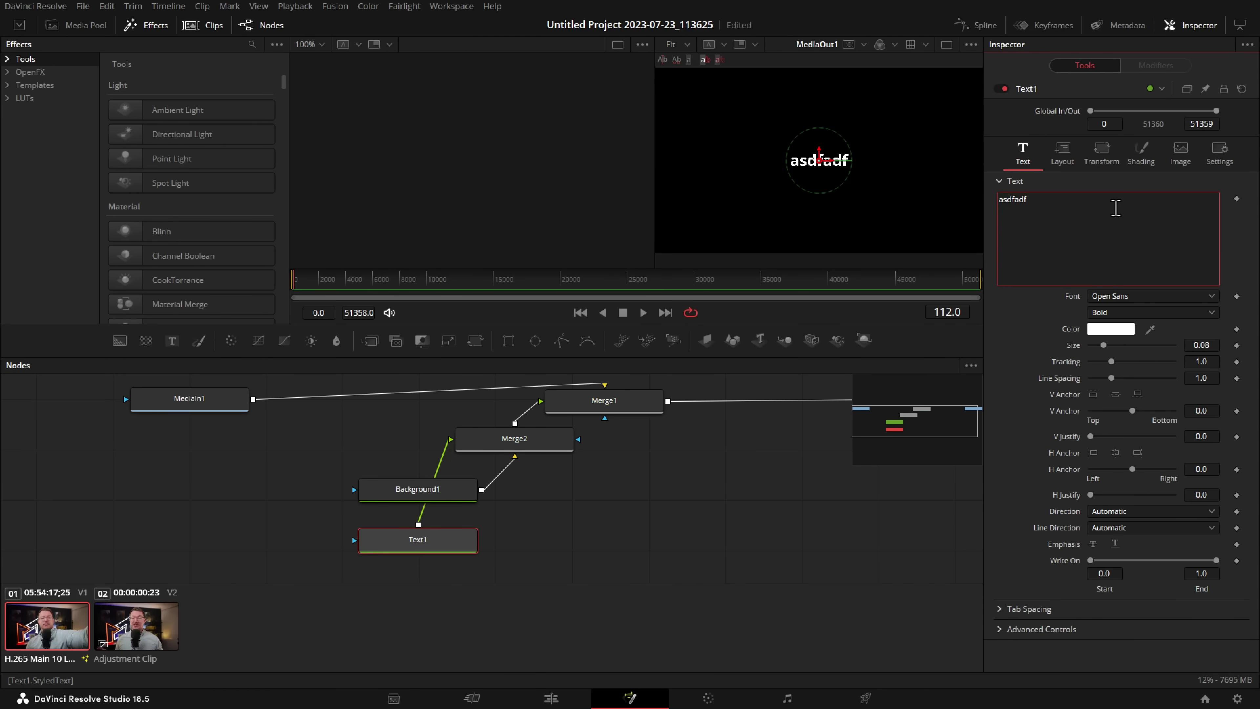
Step: Rearrange the Text1 and Background1 nodes so both sit clear of each other around Merge2
drag(361, 489, 370, 495)
drag(409, 542, 296, 463)
drag(420, 507, 477, 520)
drag(332, 470, 255, 483)
Step: Merge a second Text node reading "afdadfa" with Text1 and move it below the first text, at Center Y 0.403
drag(173, 343, 382, 458)
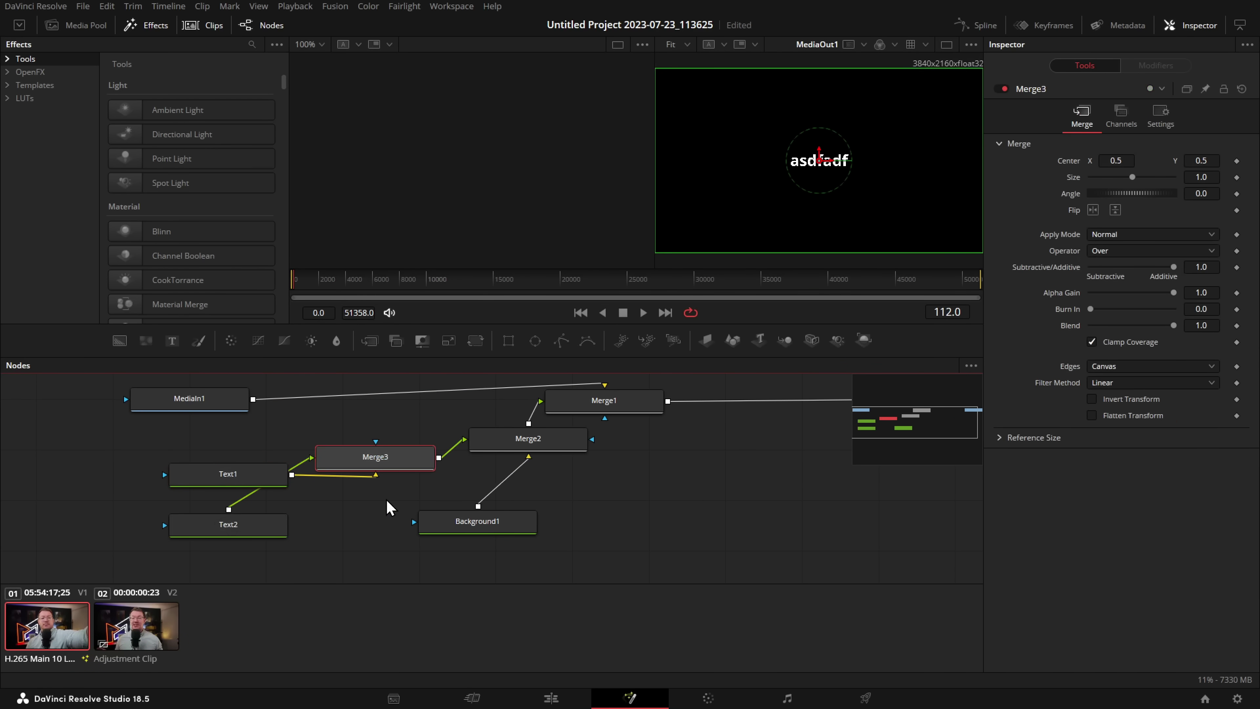
drag(253, 527, 337, 544)
click(1082, 202)
text(afdadfa)
click(1062, 154)
scroll(693, 565, up, 1)
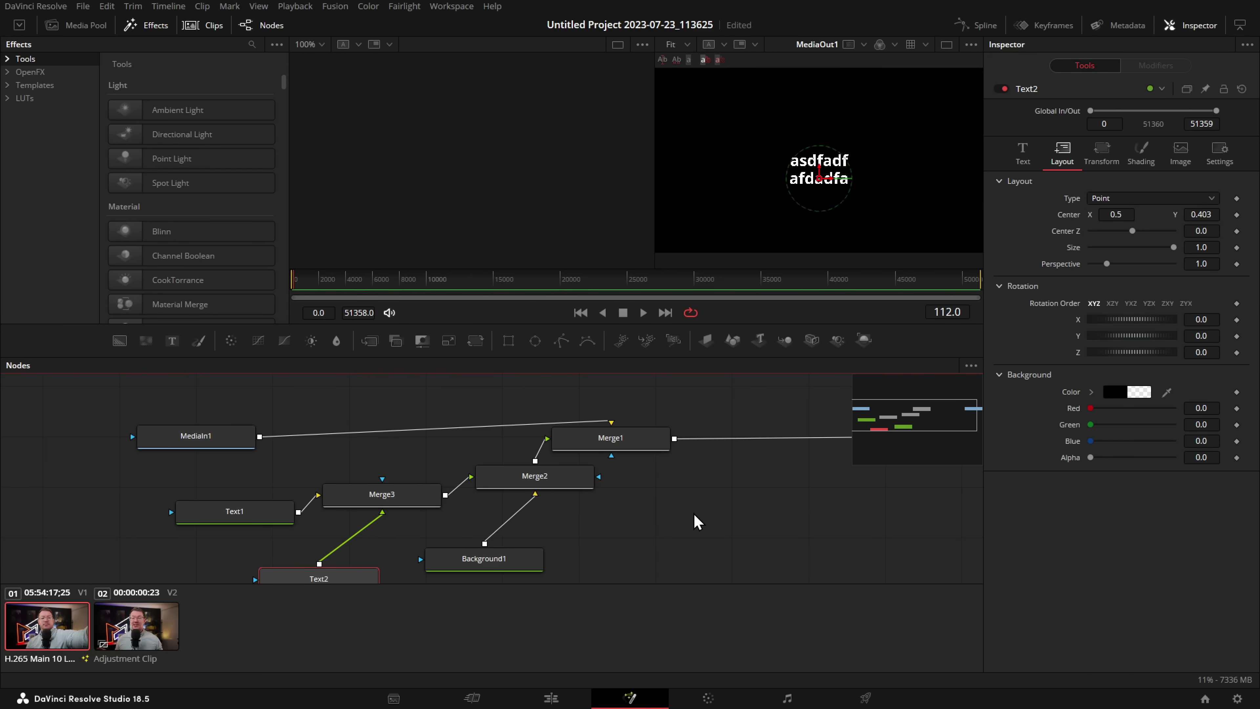
Step: Delete the Merge3, Merge2 and Merge1 nodes, keeping the text and background nodes
click(431, 495)
key(Delete)
click(549, 480)
key(Delete)
click(629, 438)
key(Delete)
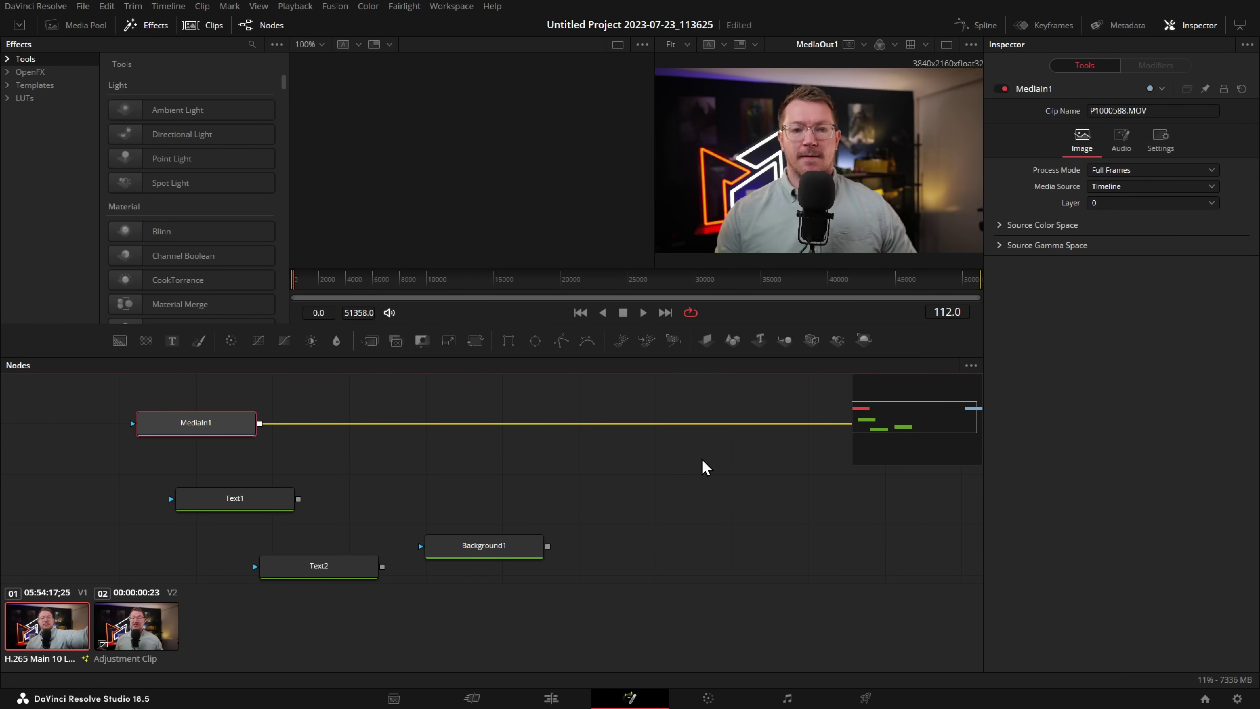
drag(709, 471, 661, 459)
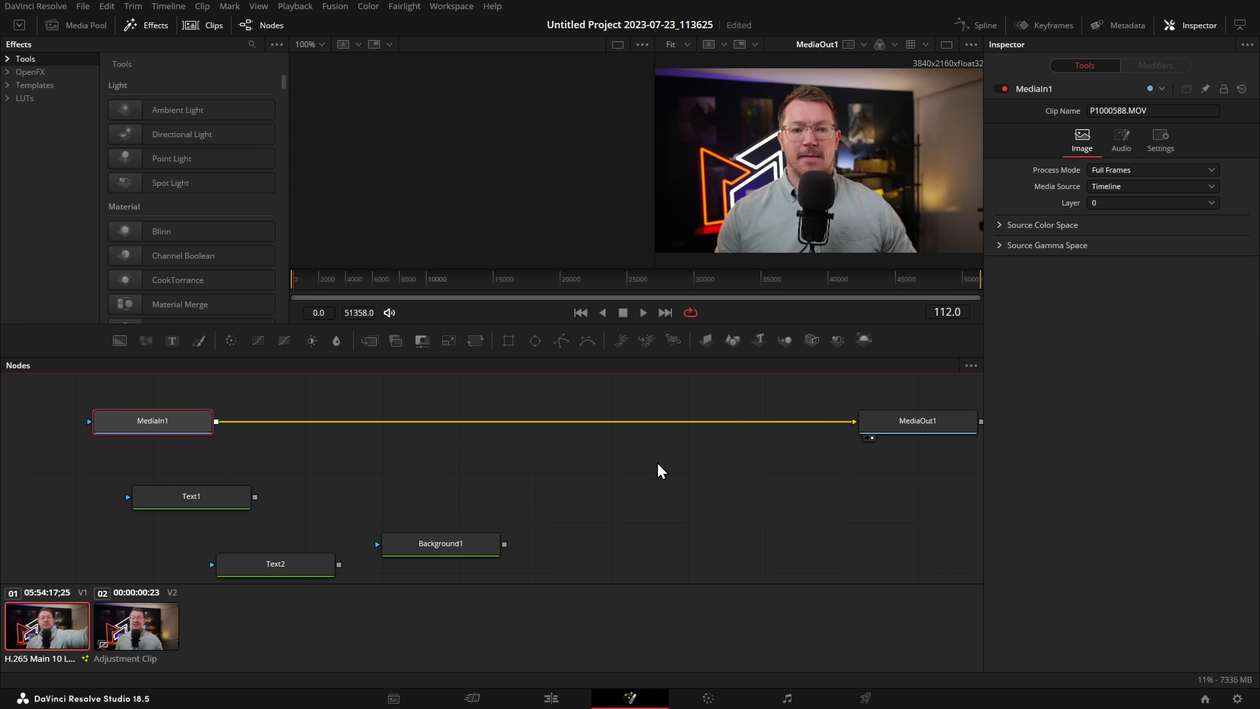
Step: Insert a MultiMerge node after MediaIn1 and position it midway towards MediaOut1
click(408, 404)
click(175, 430)
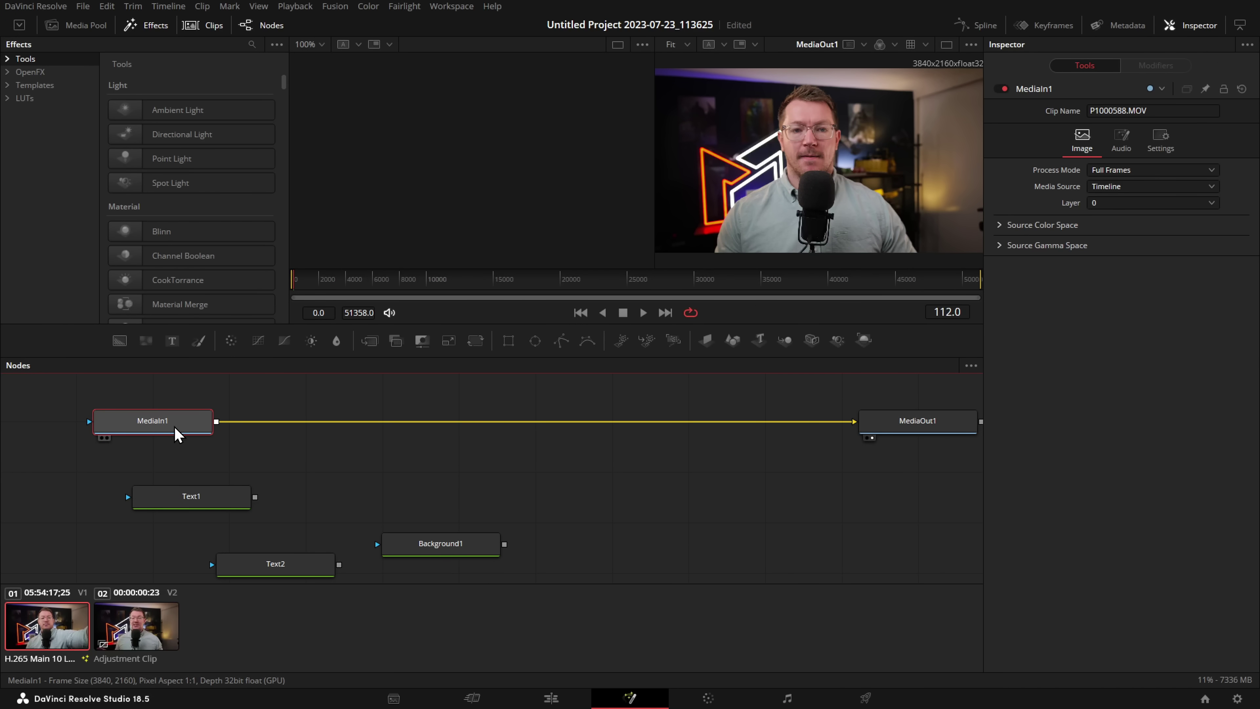
key(ctrl+space)
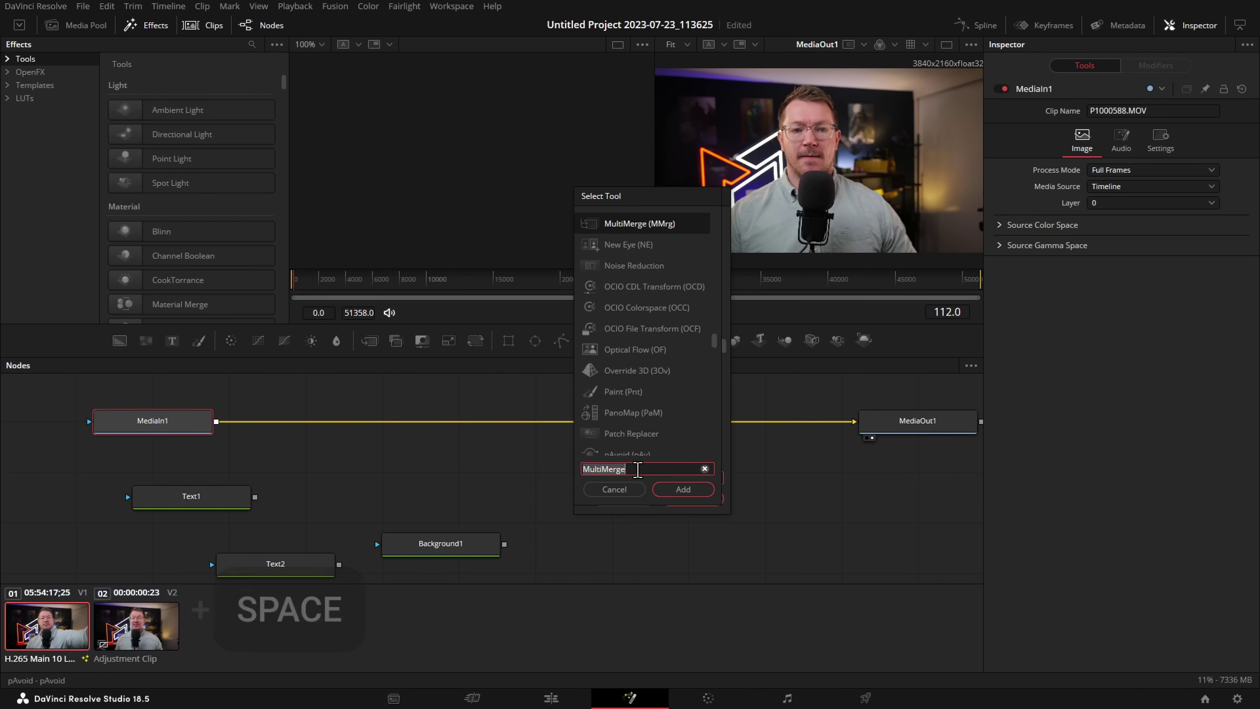
text(multi)
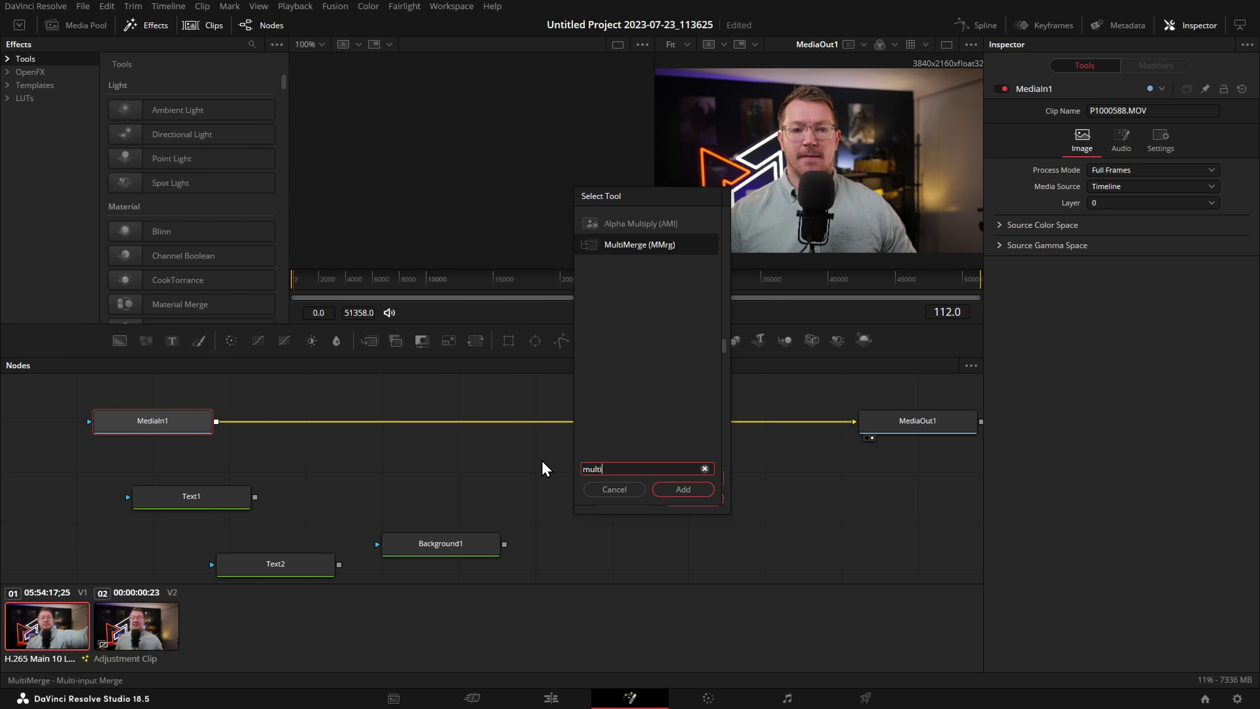
click(683, 489)
drag(358, 443, 547, 431)
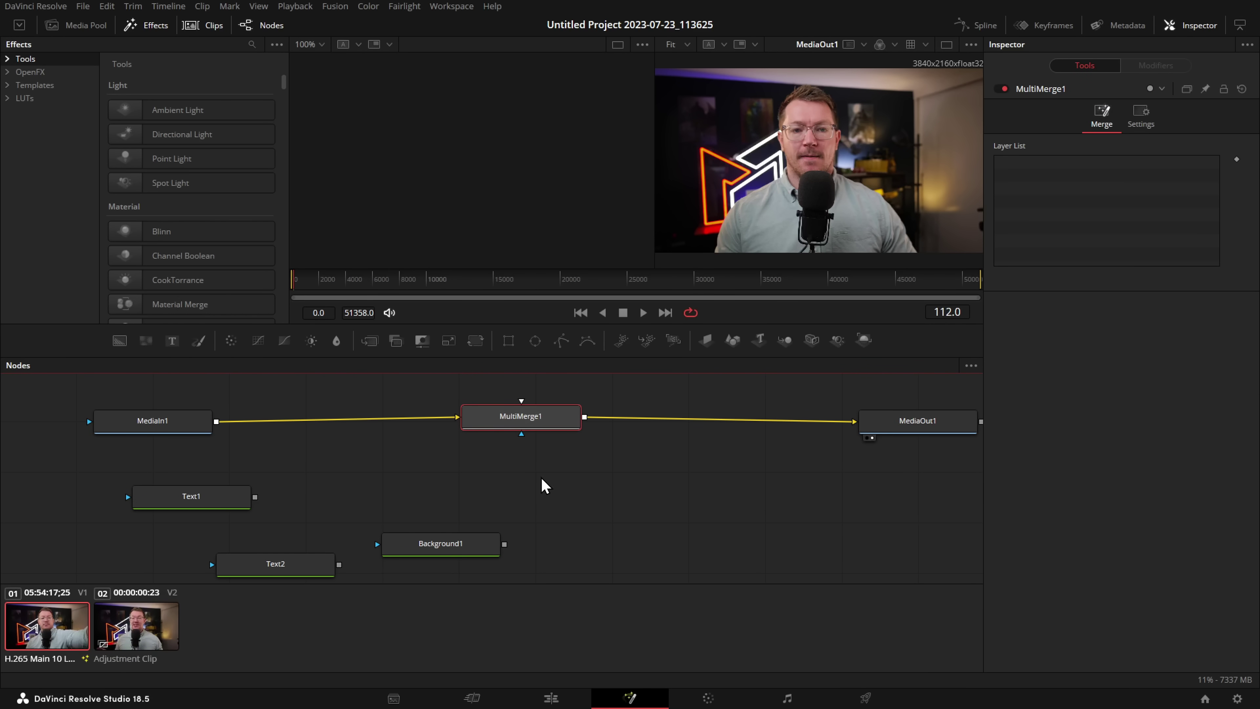
Step: Connect Background1, Text2 and Text1 to MultiMerge1 as layers, with the background at the bottom of the stack
drag(505, 544, 558, 428)
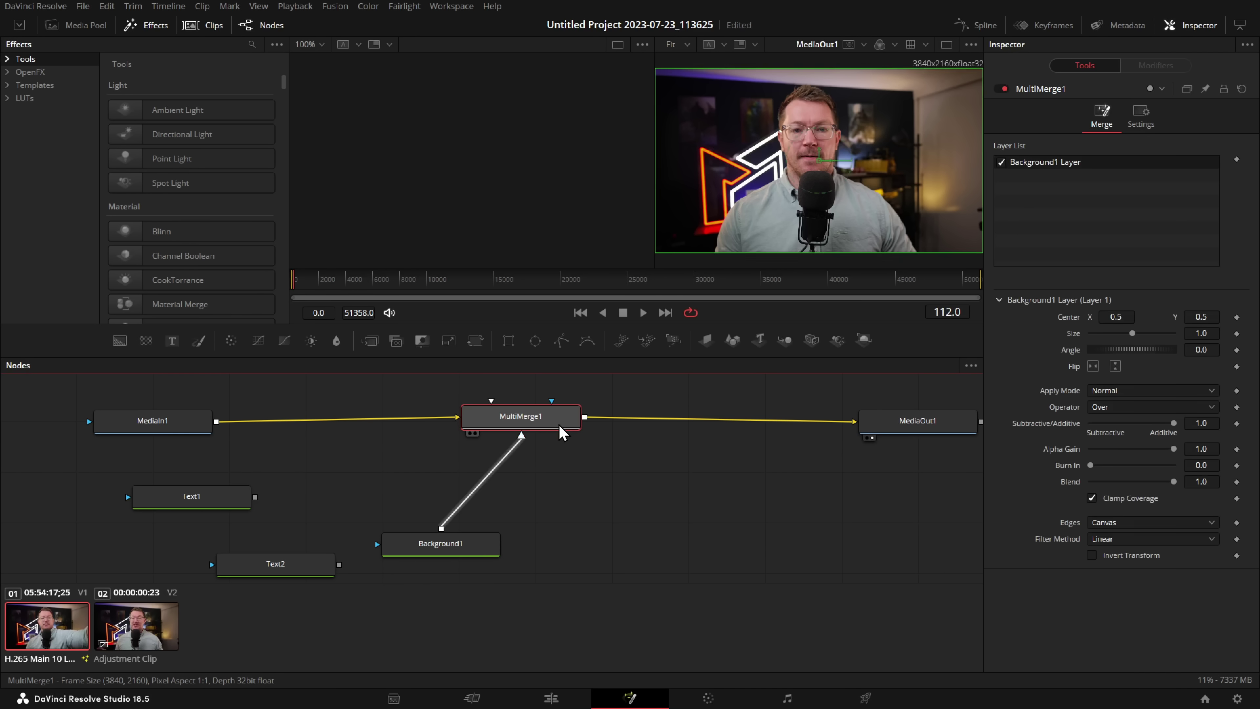
drag(339, 564, 495, 424)
drag(255, 496, 514, 428)
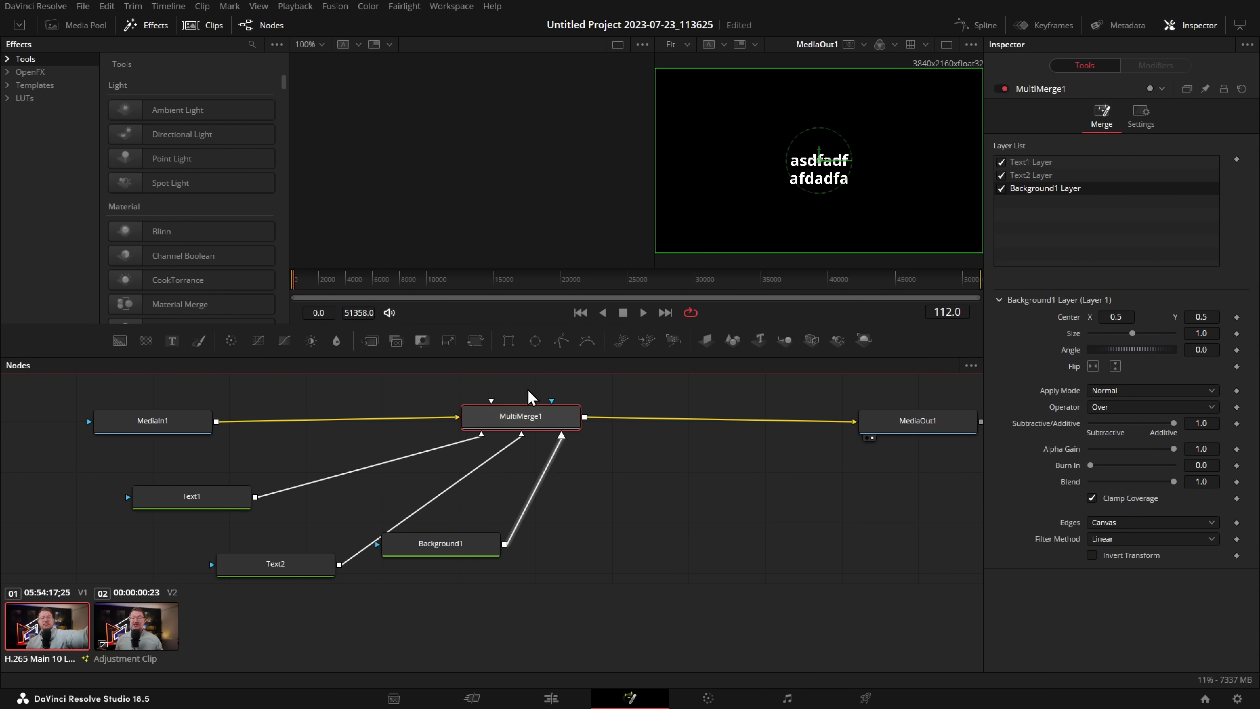
drag(515, 425, 518, 423)
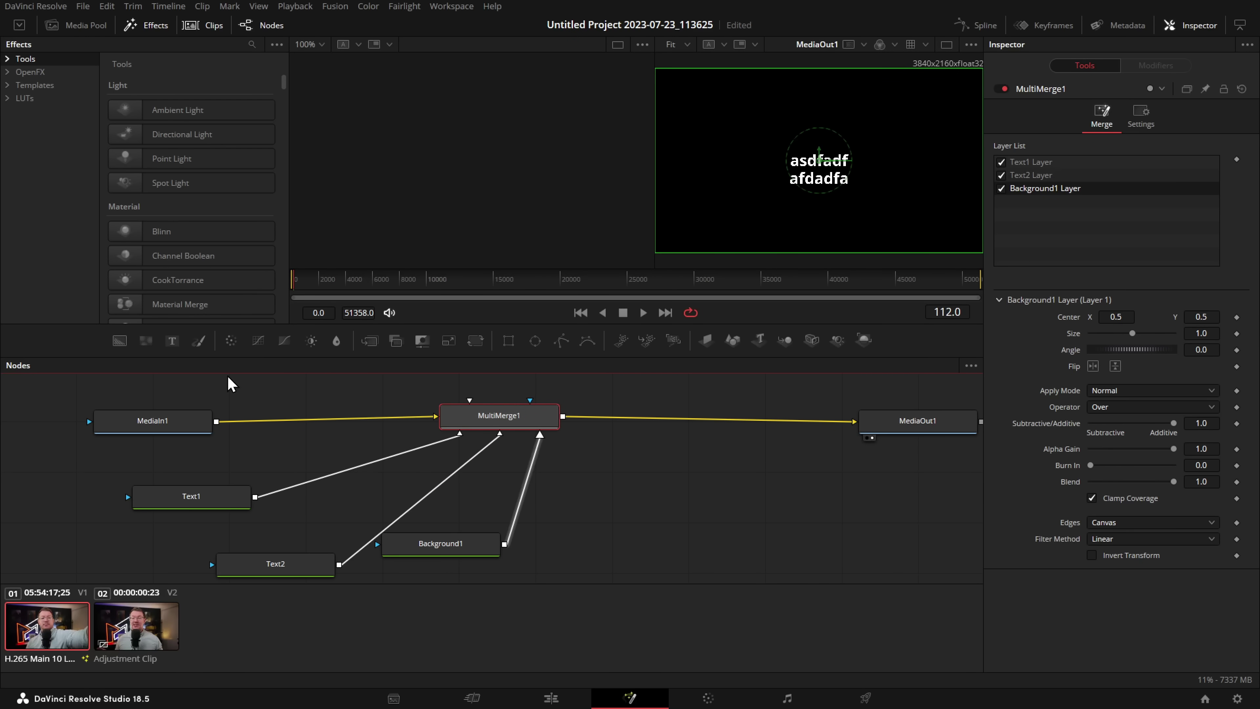
Step: Add a Background node with Red at 1.0, mask it with an Ellipse and connect it to MultiMerge1
drag(122, 350, 629, 484)
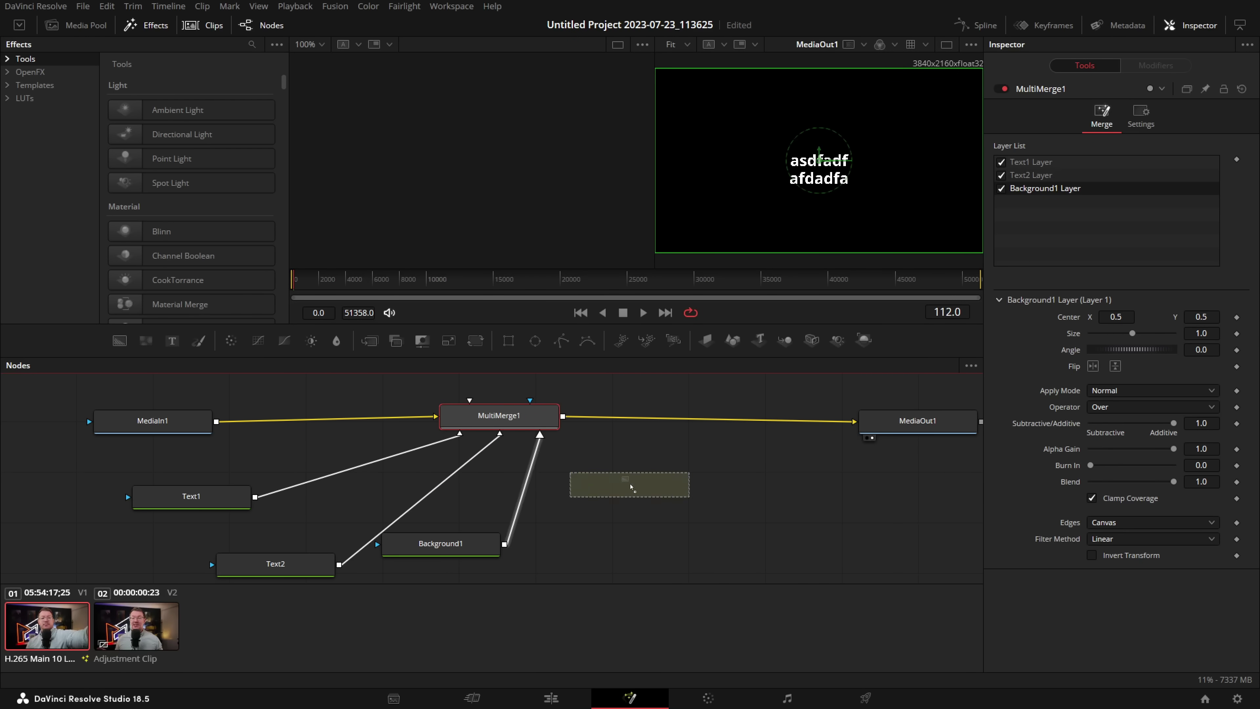
drag(1089, 239, 1175, 239)
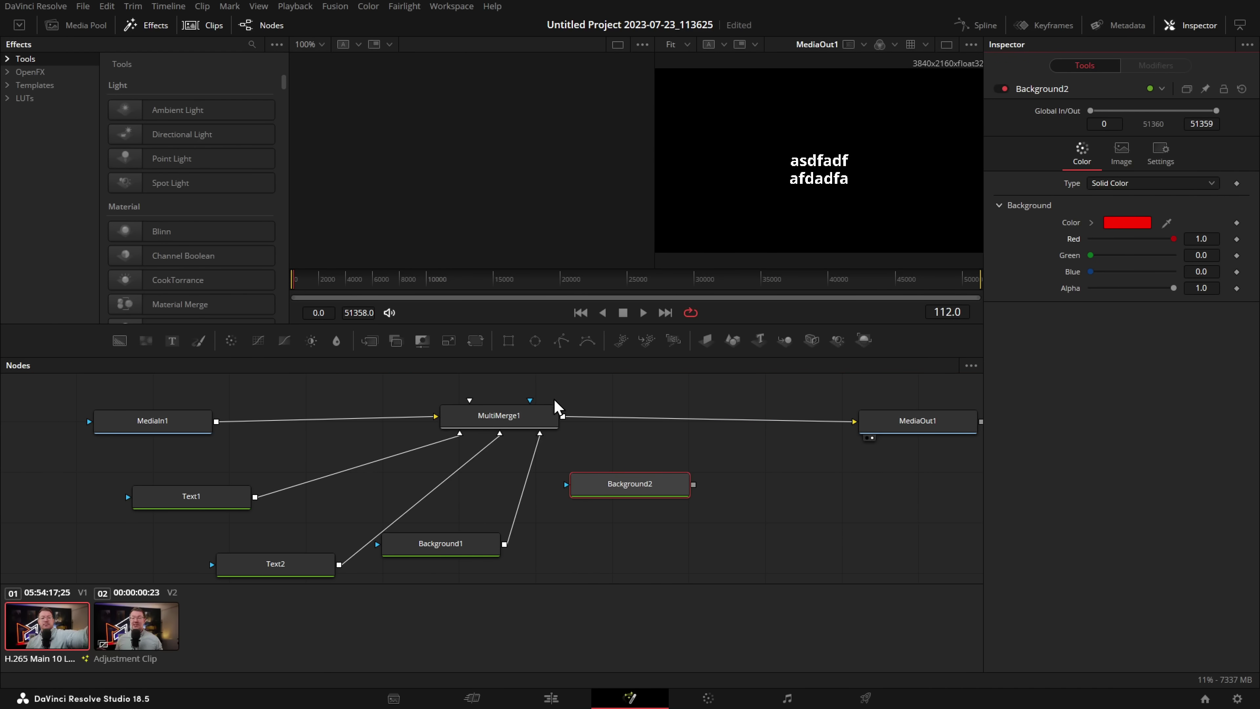
drag(534, 348, 530, 420)
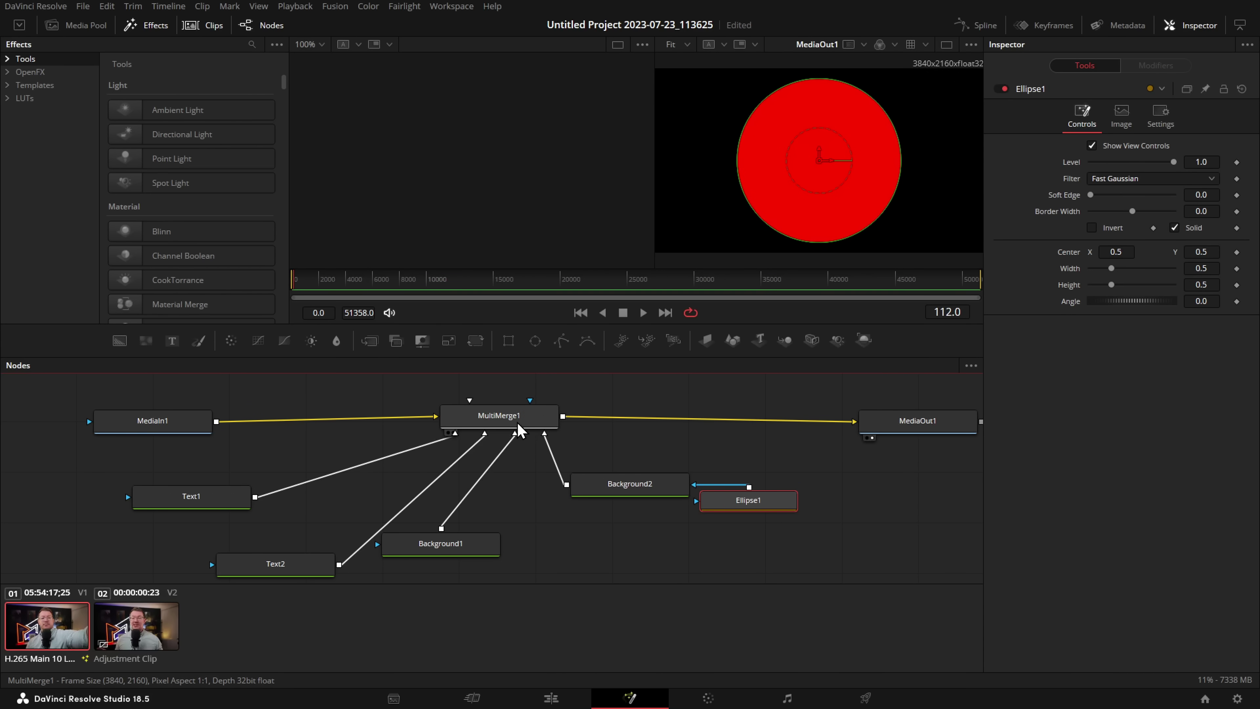
Step: Toggle the visibility of MultiMerge1's layers off and back on in its layer list to check each one's effect
click(499, 417)
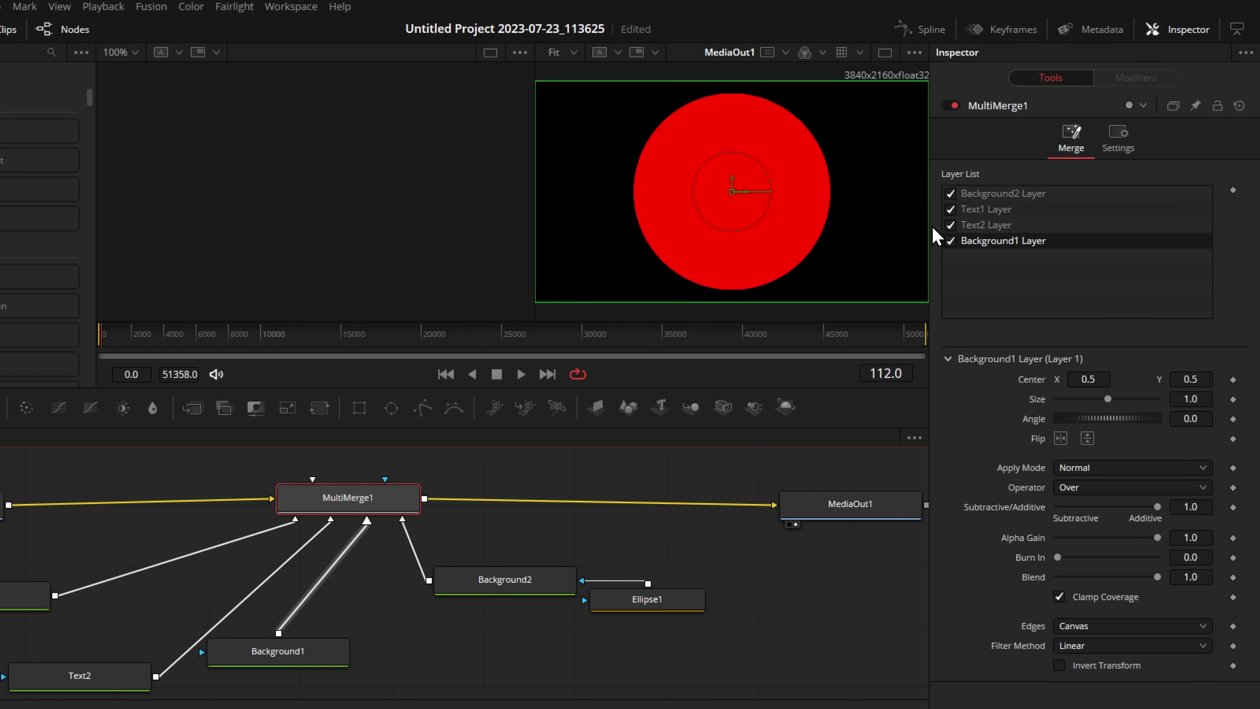
click(950, 241)
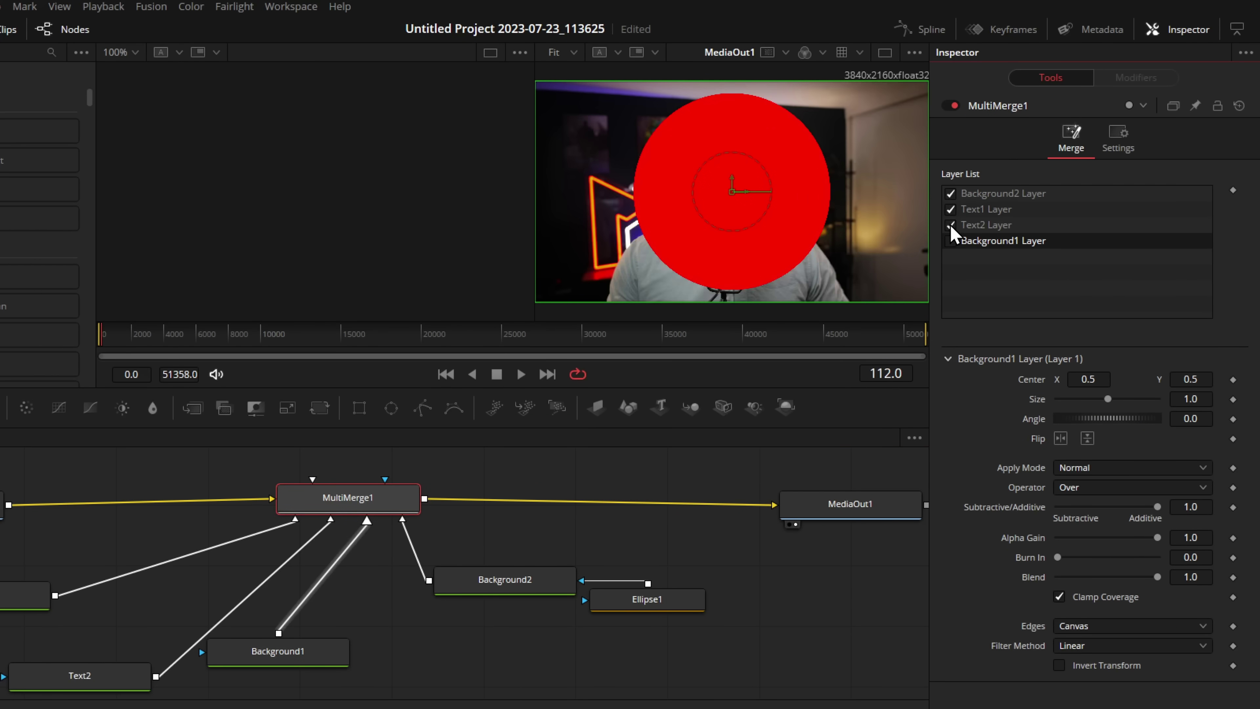
click(951, 209)
click(951, 193)
click(950, 193)
click(951, 241)
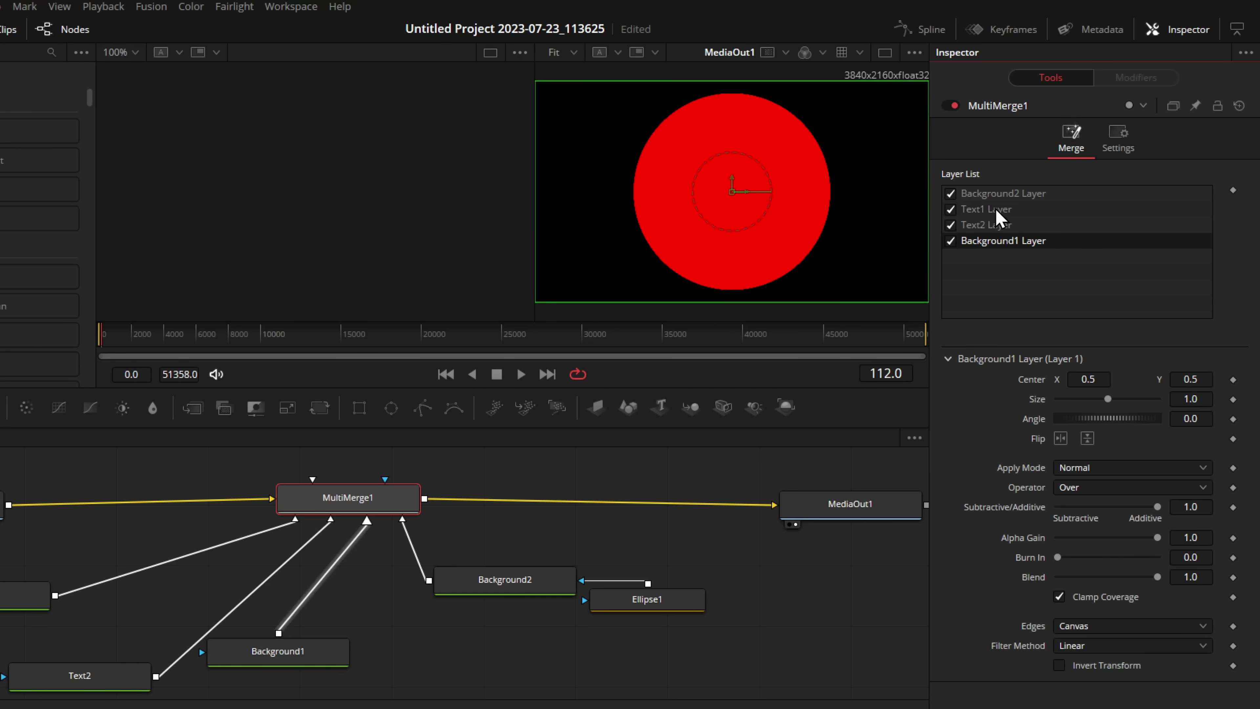
Step: Reorder the Background2 layer beneath both text layers in MultiMerge1, and enlarge and rotate the Text1 layer
click(997, 193)
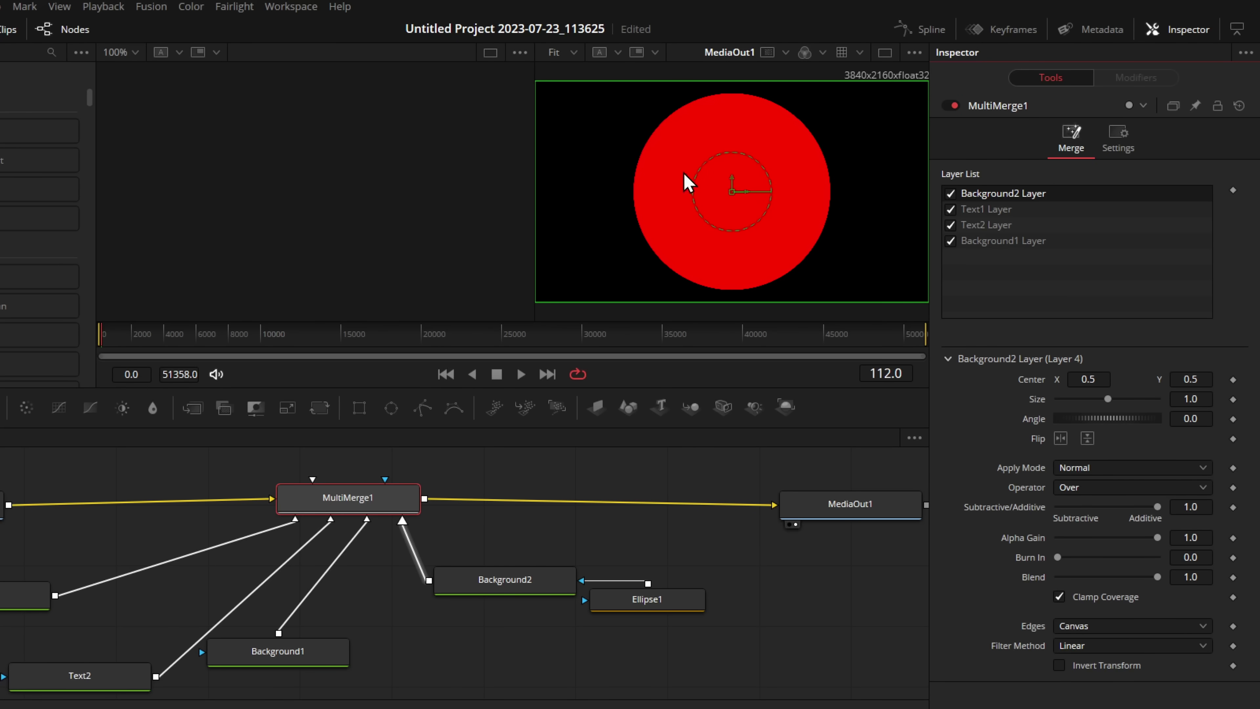
drag(1002, 196, 1007, 241)
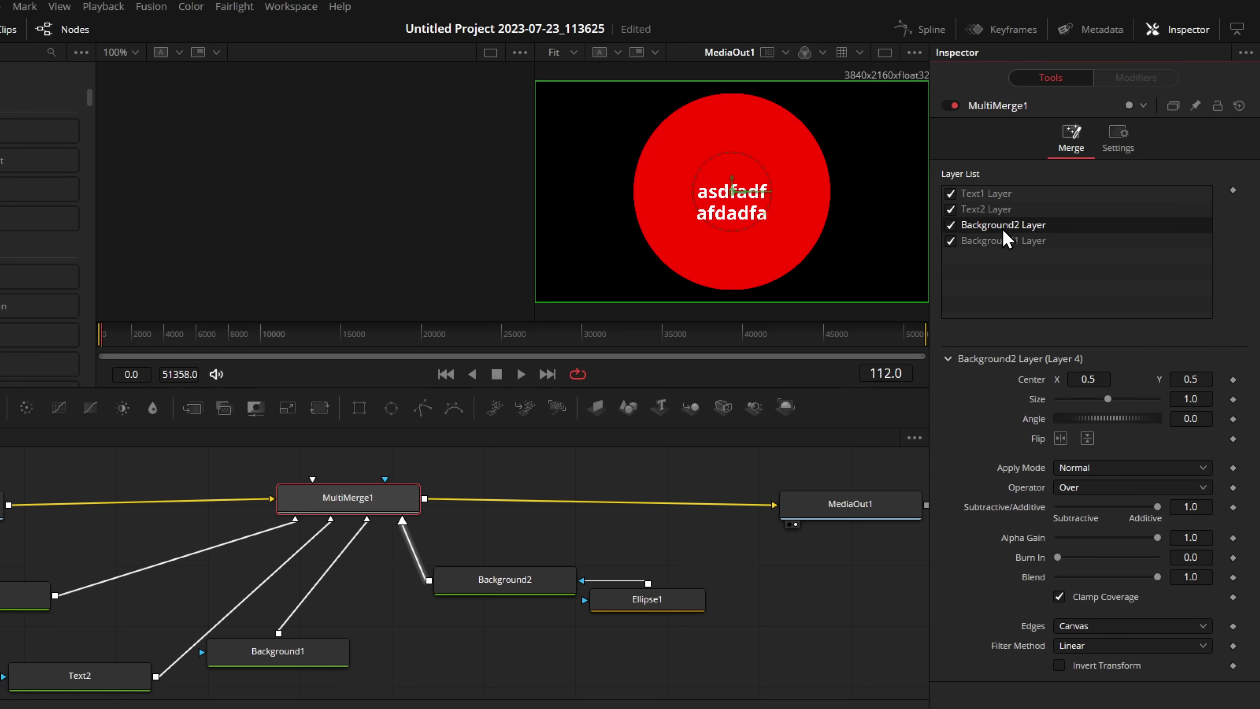
click(950, 241)
click(992, 195)
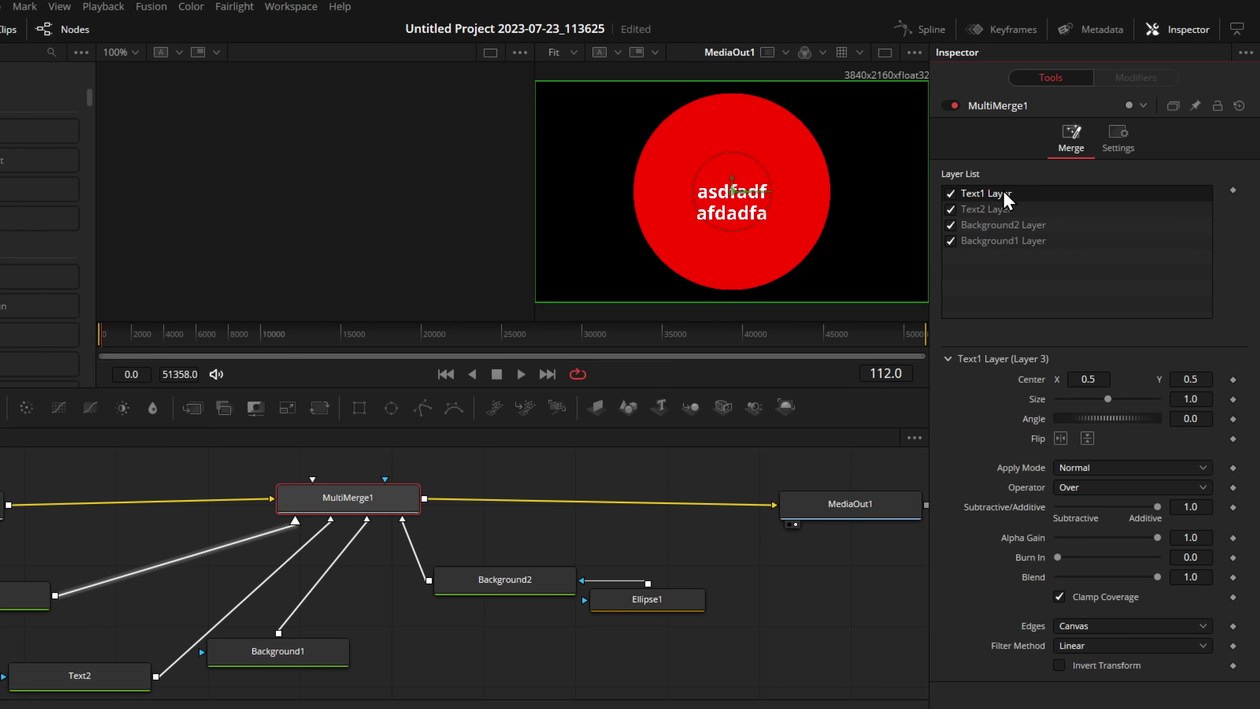
drag(1097, 377, 1077, 426)
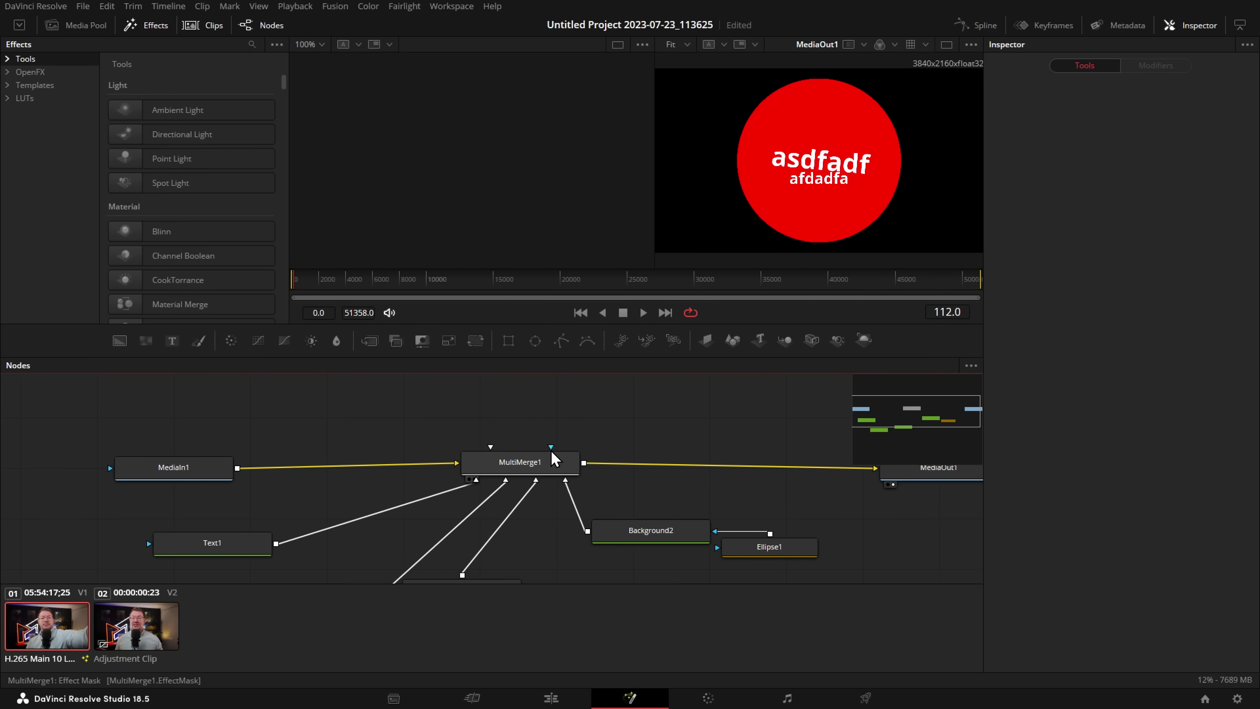
Step: Mask MultiMerge1's combined layers with a Rectangle node, and delete that mask again
drag(506, 340, 552, 453)
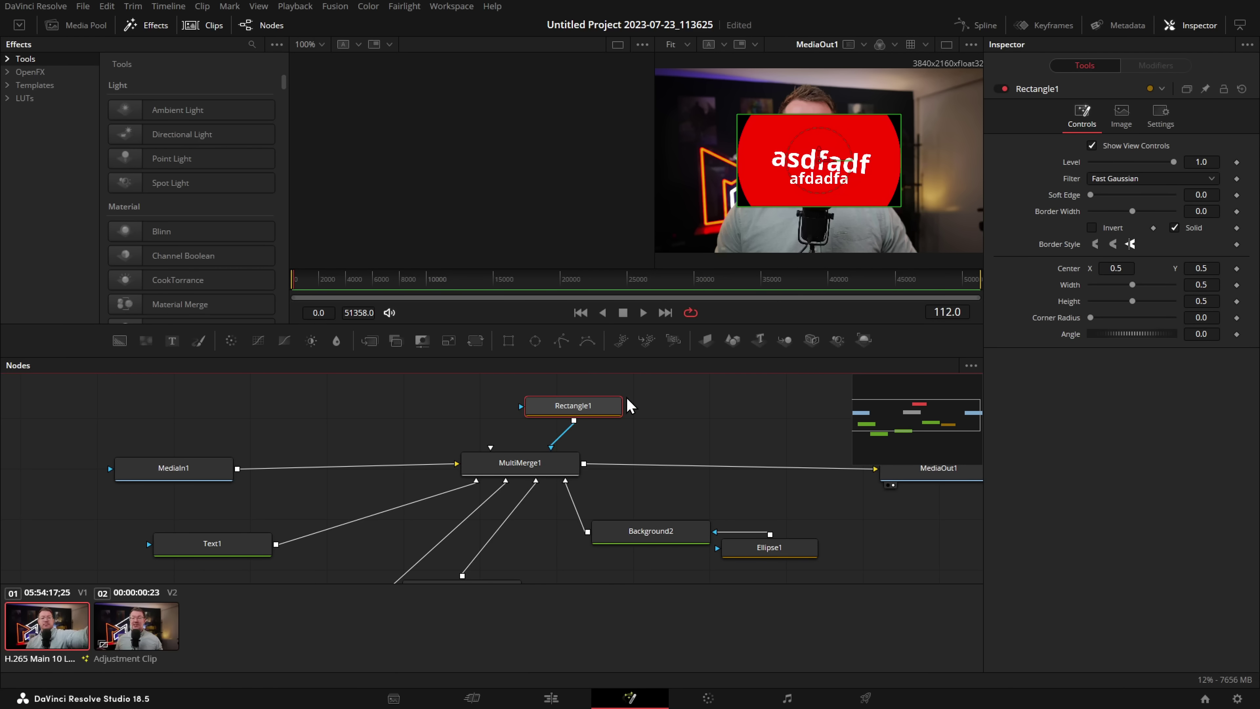
key(Delete)
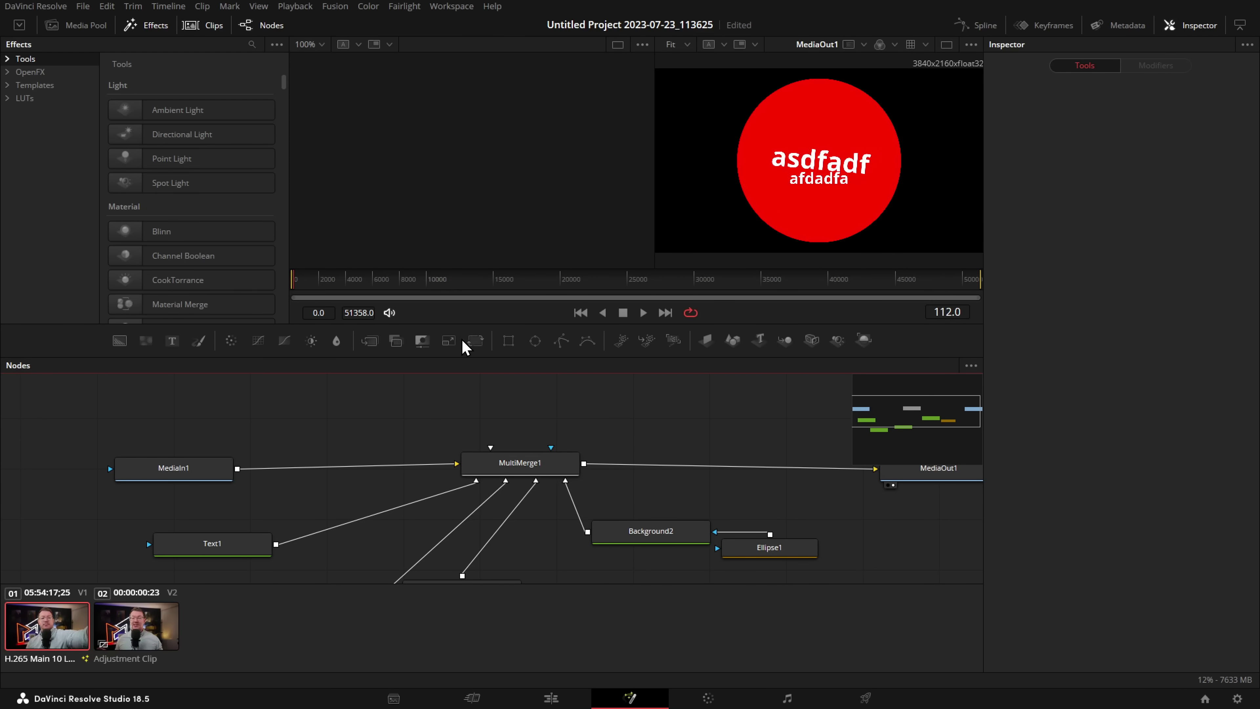
Step: Create a new custom Fusion toolbar and name it with the presenter's first name
right_click(497, 348)
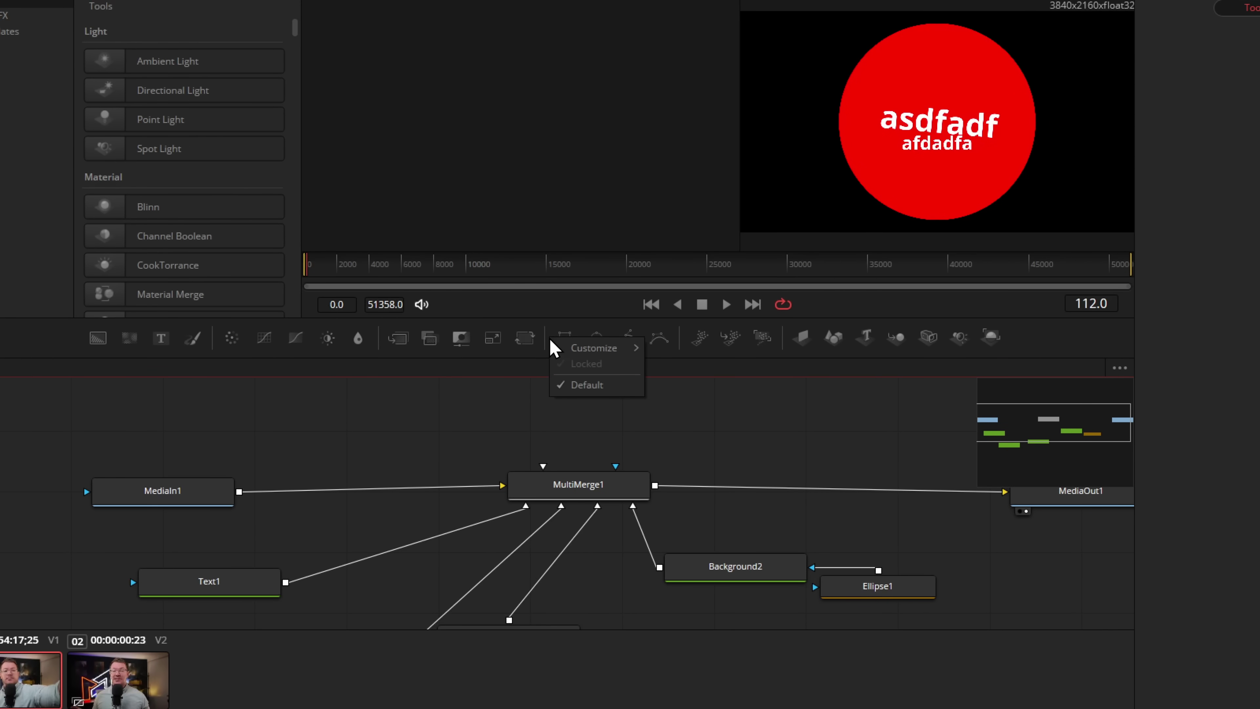
mouse_move(588, 351)
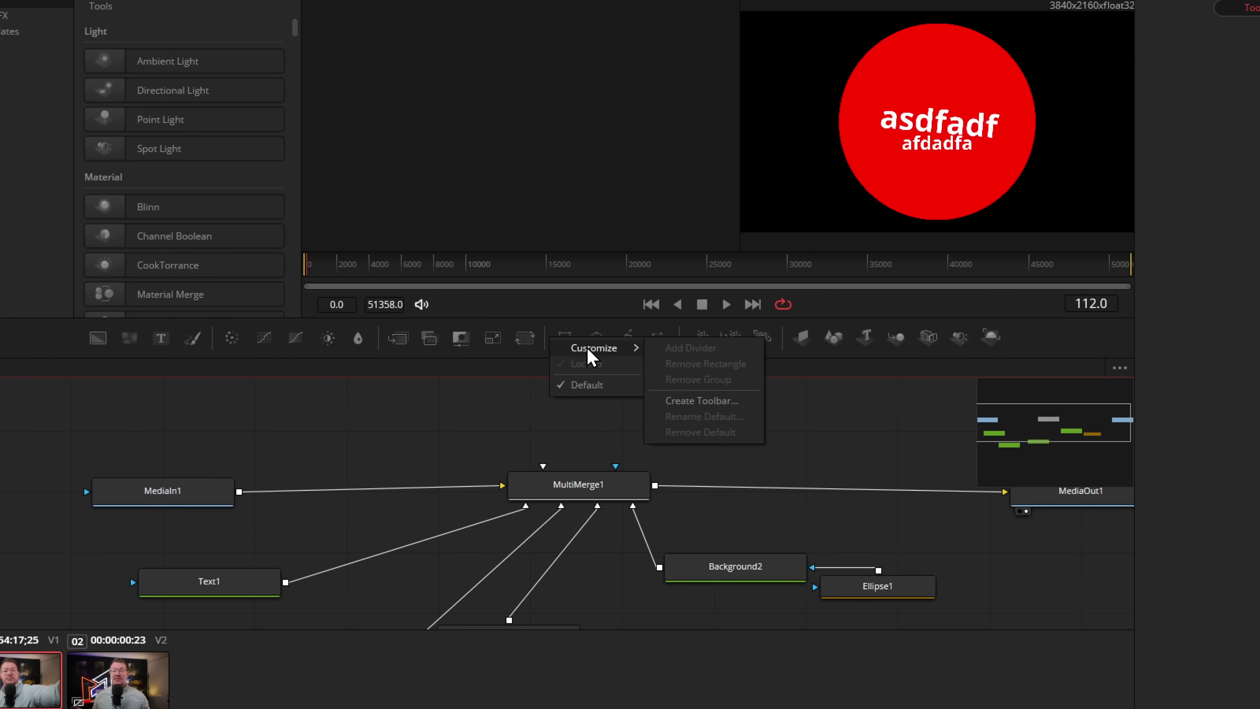
click(710, 403)
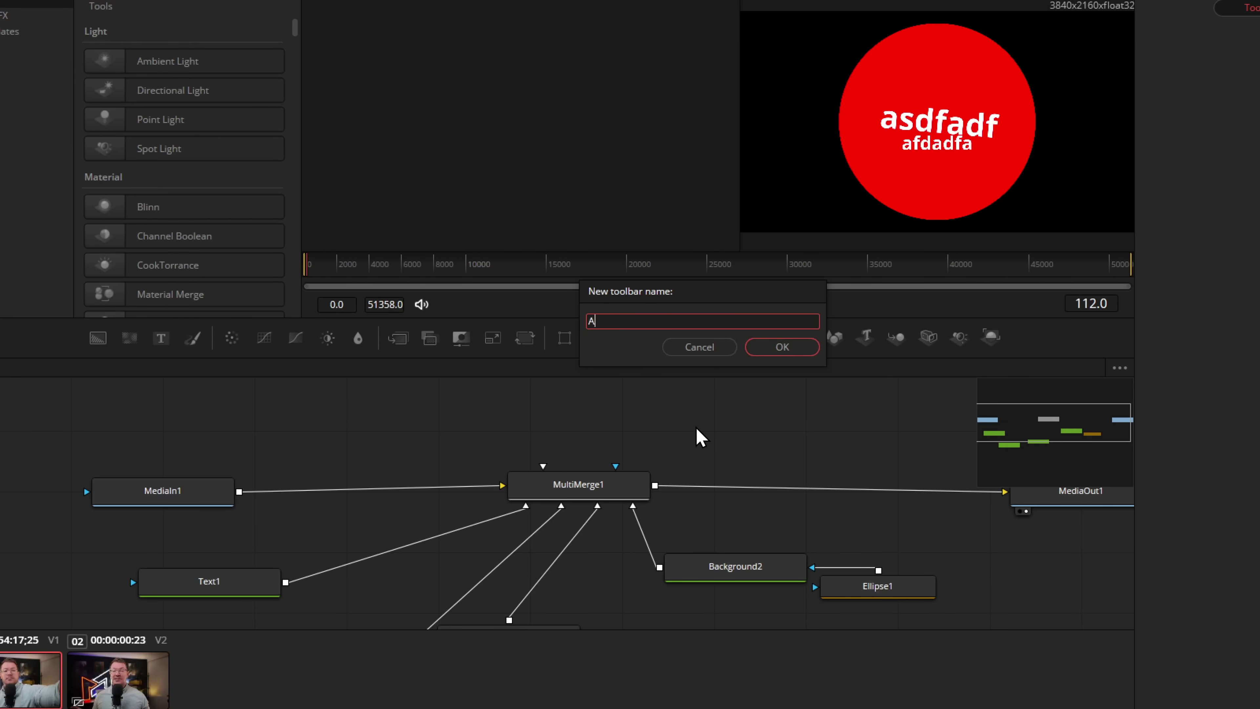
click(786, 349)
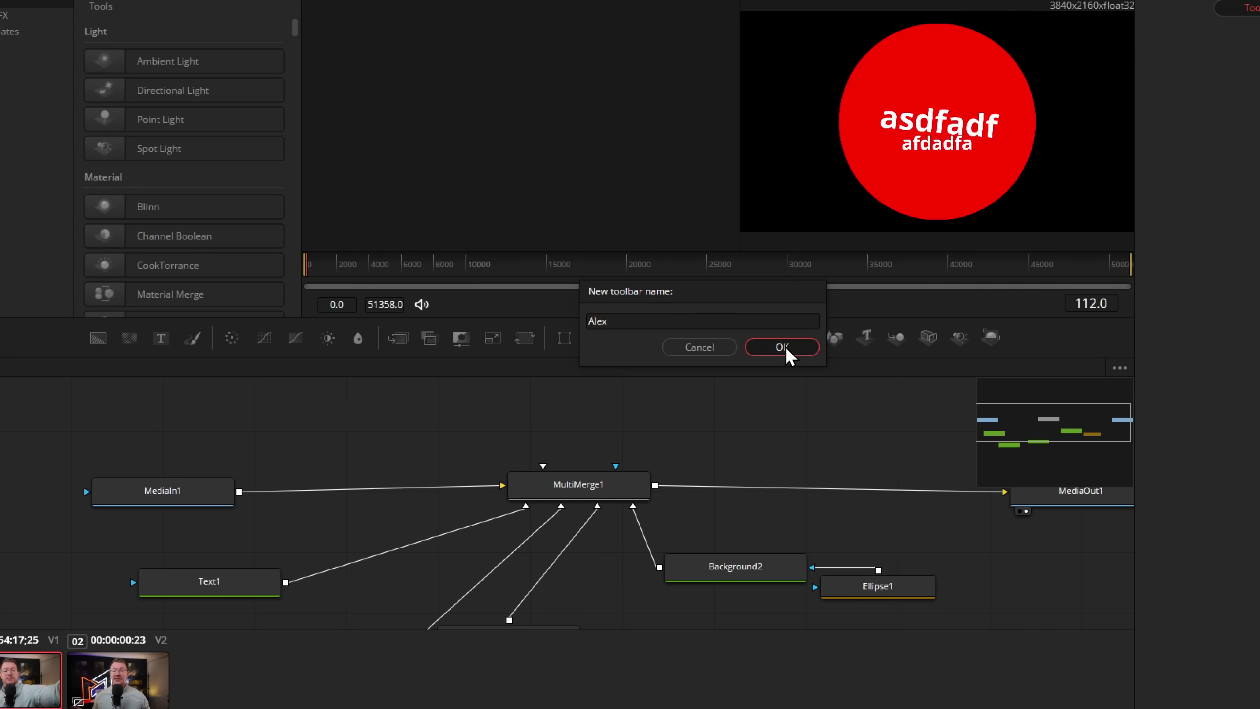
Step: Add the MultiMerge tool to the new custom toolbar and place it beside the Merge tool
drag(572, 488, 353, 345)
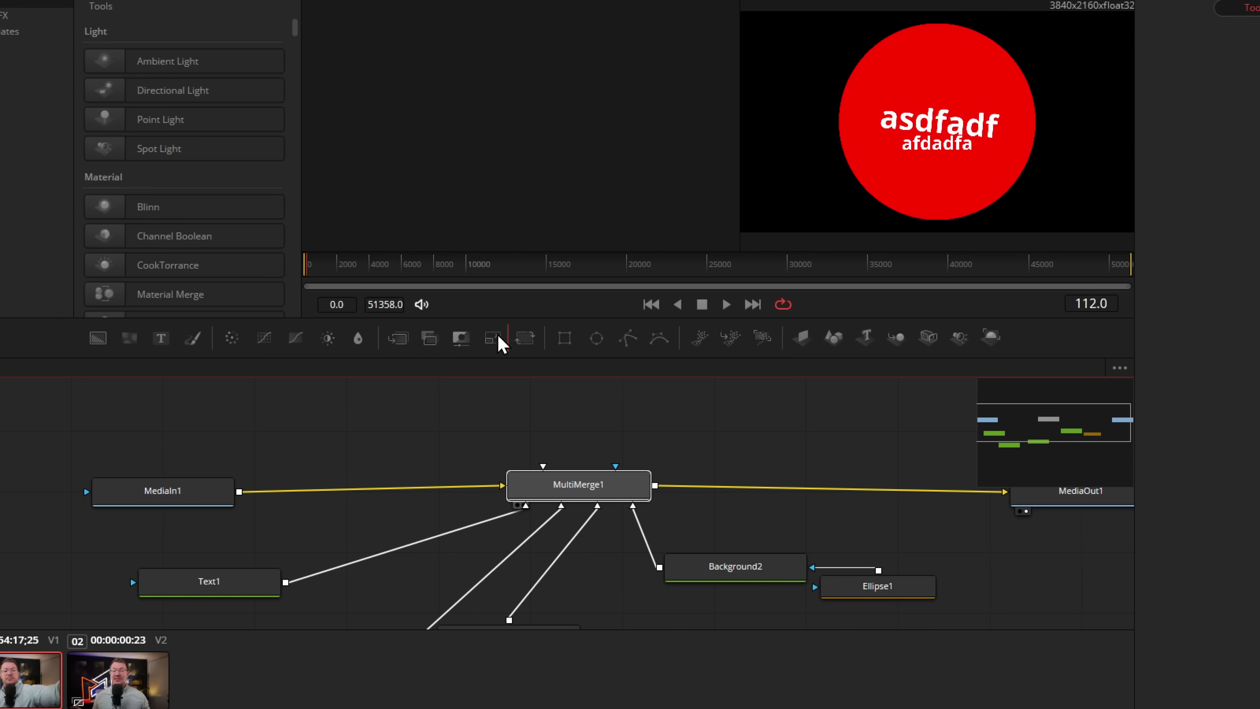
drag(761, 342, 395, 352)
drag(407, 348, 414, 345)
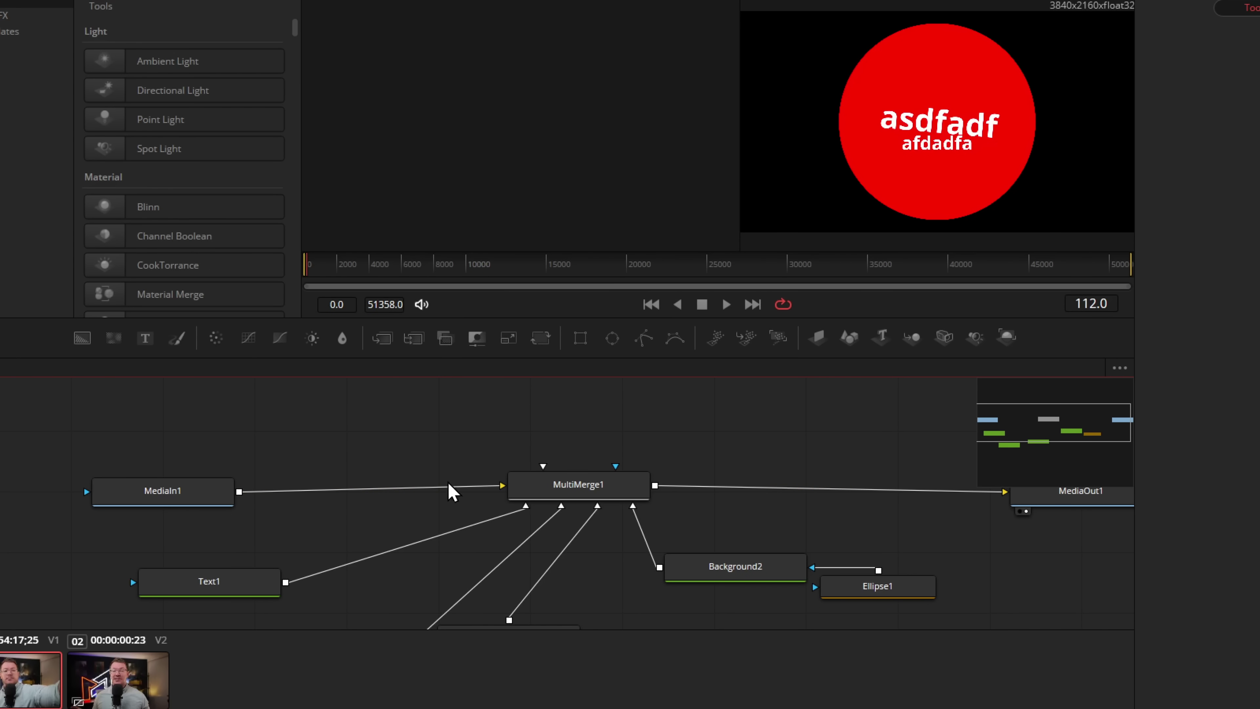
Step: Delete the MultiMerge1 node and add a new MultiMerge node in its place using the custom tool shortcut
click(570, 484)
key(Delete)
drag(413, 339, 611, 488)
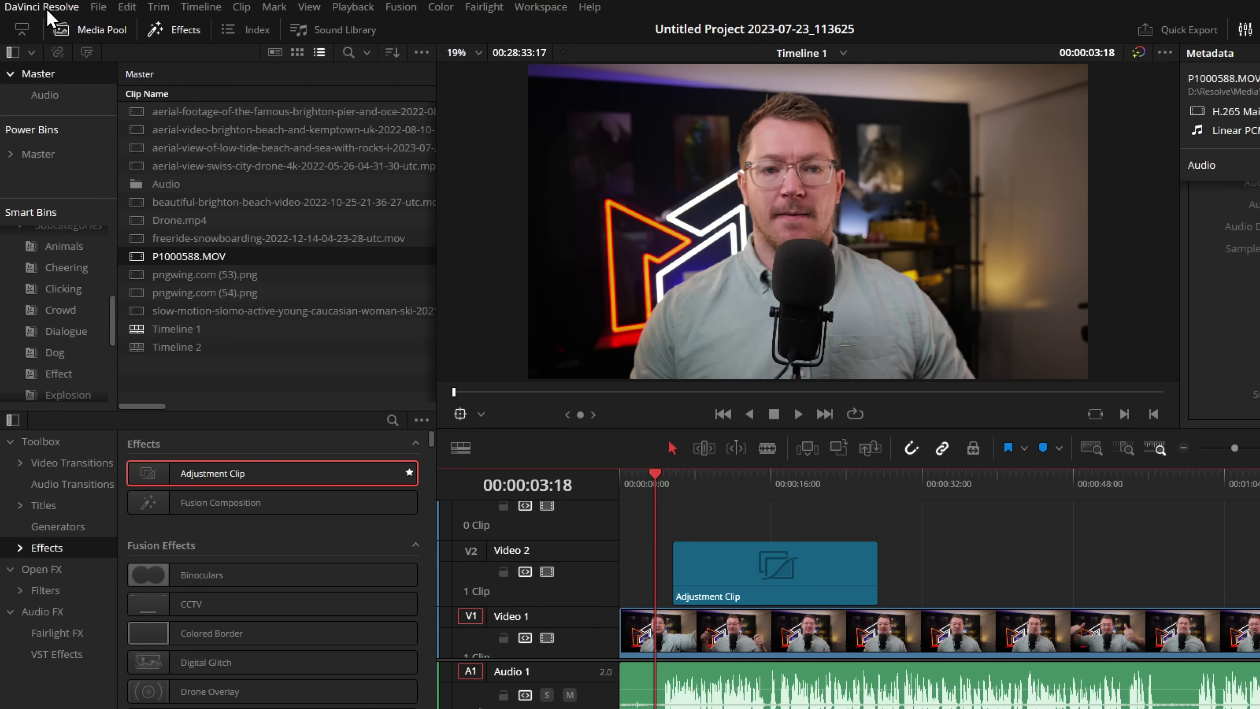
Step: Search the keyboard customization commands for "select all" and look through the matching entries
click(48, 9)
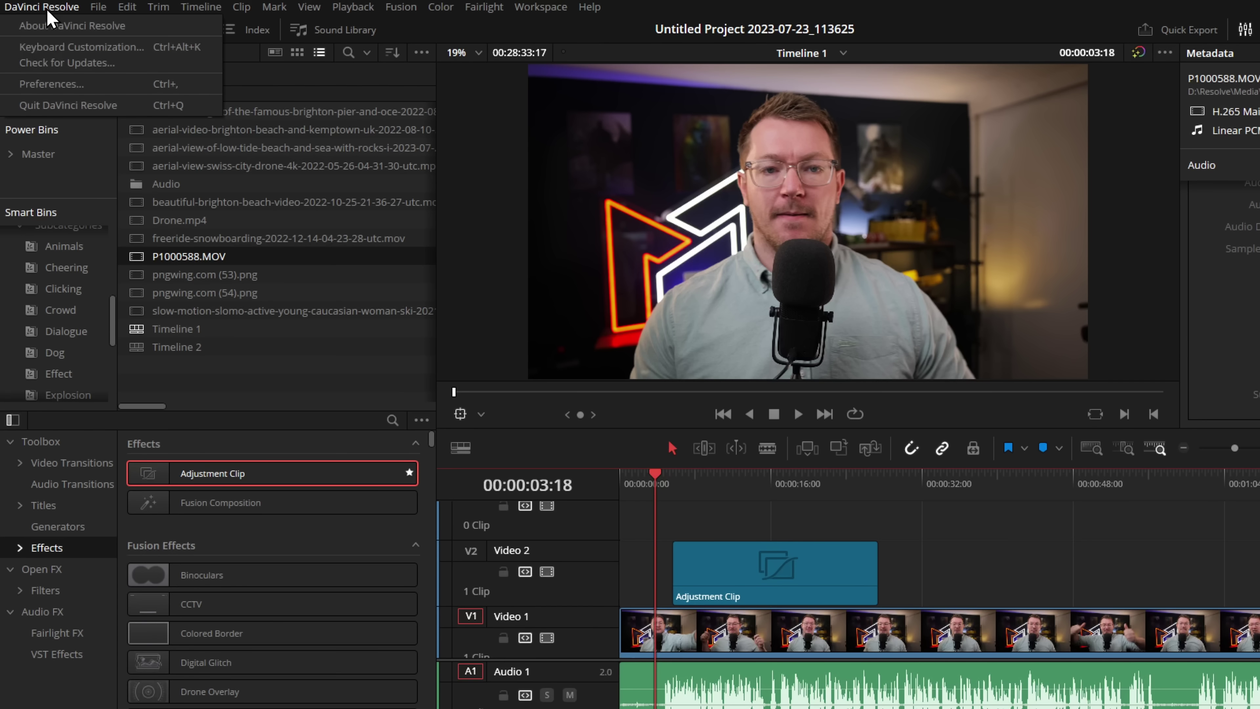
click(110, 49)
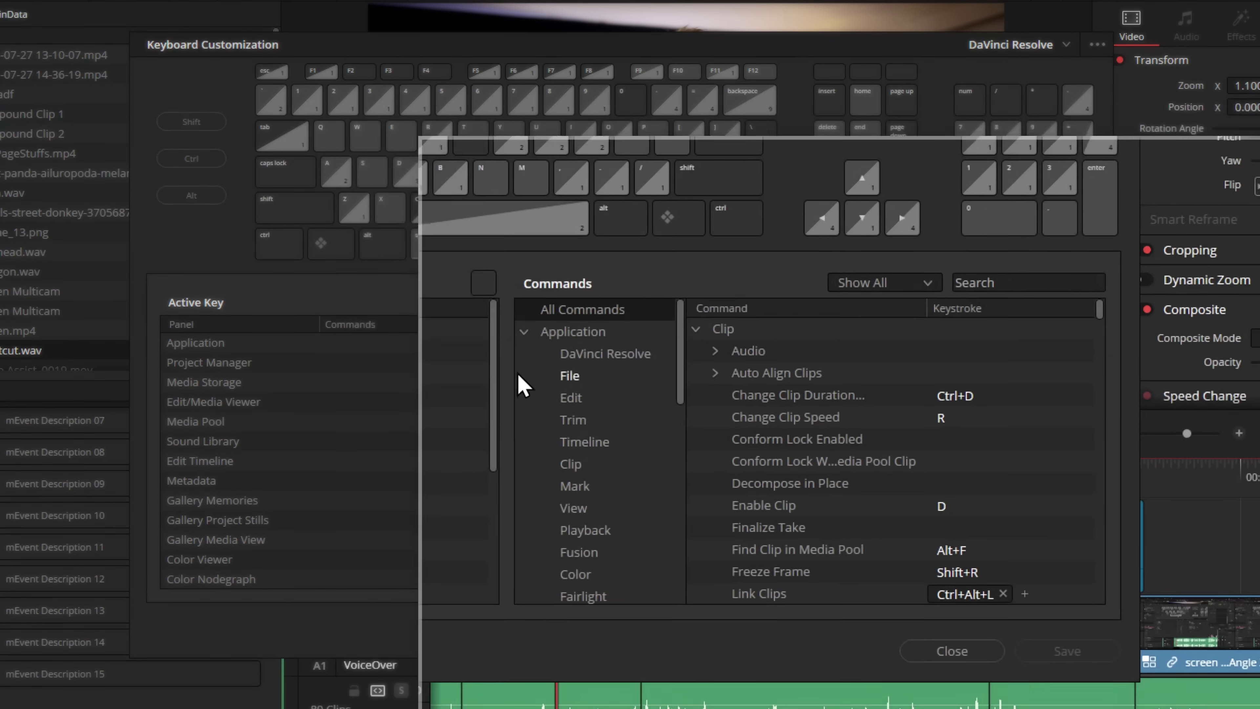
click(1020, 262)
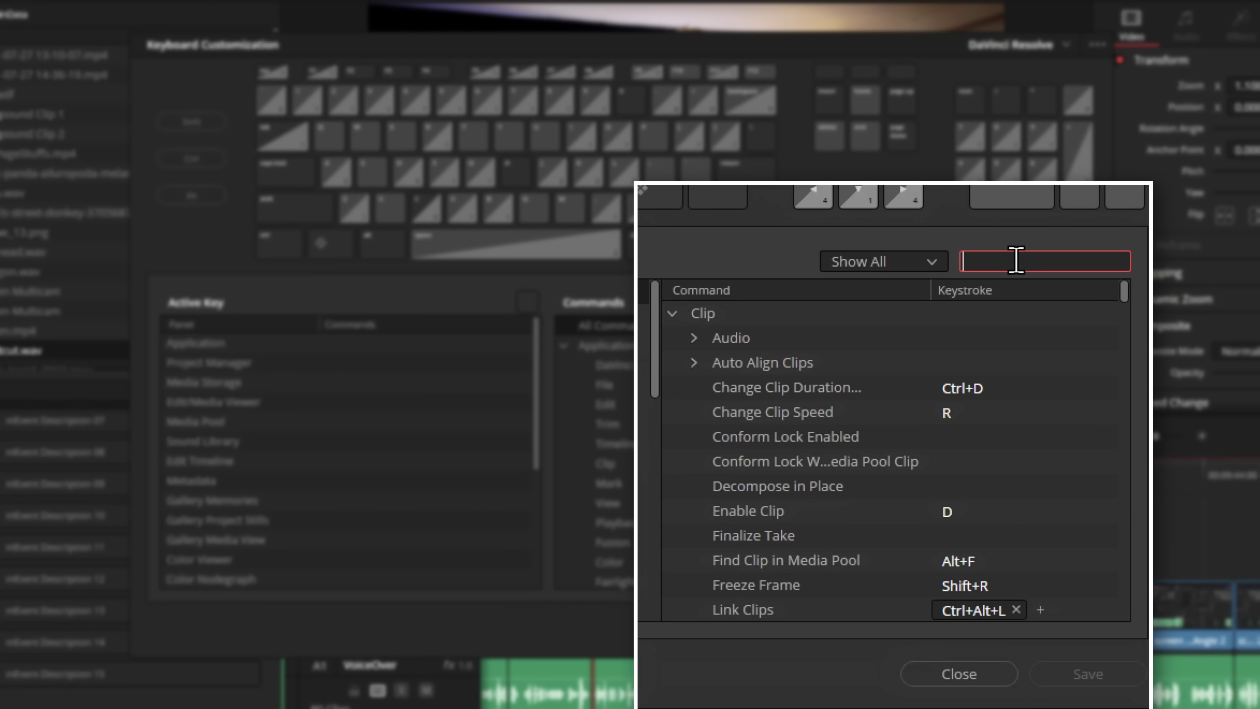
text(select all)
scroll(928, 395, down, 3)
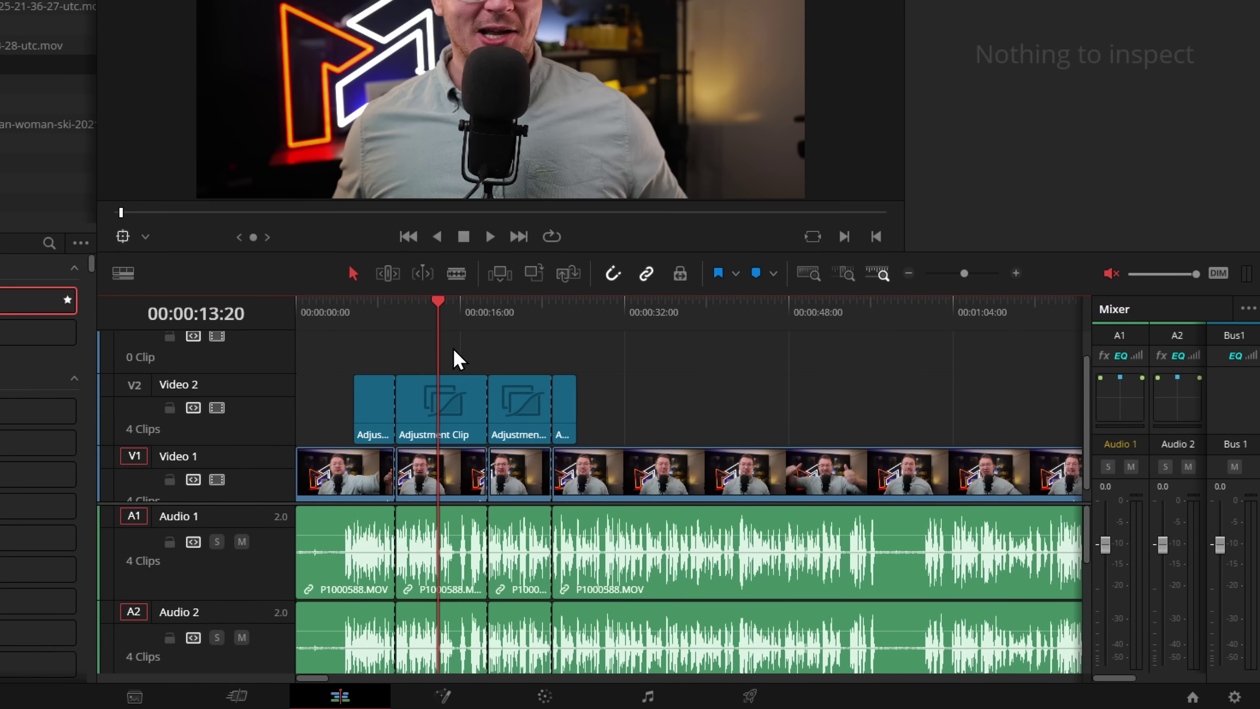
Step: Select all clips forward of the playhead across every track, and repeat the selection from 00:00:13:06
key(alt+y)
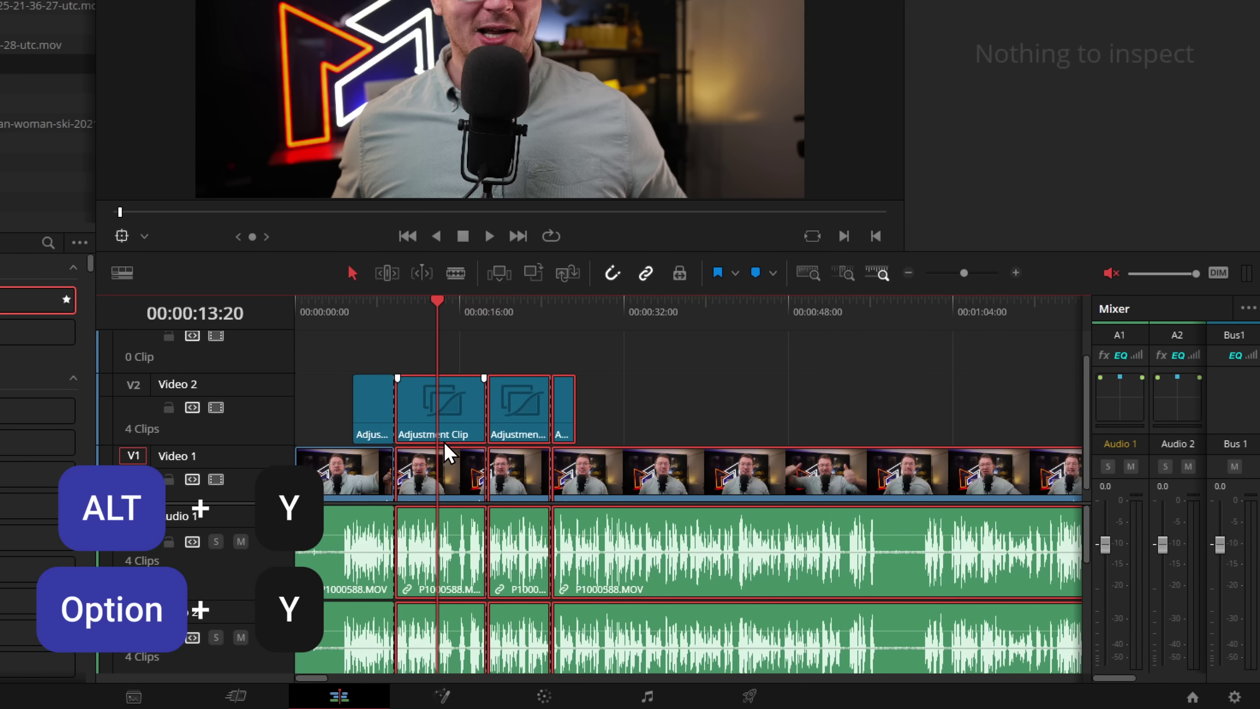
mouse_move(460, 434)
mouse_down()
mouse_move(796, 425)
mouse_move(460, 434)
mouse_up()
click(431, 316)
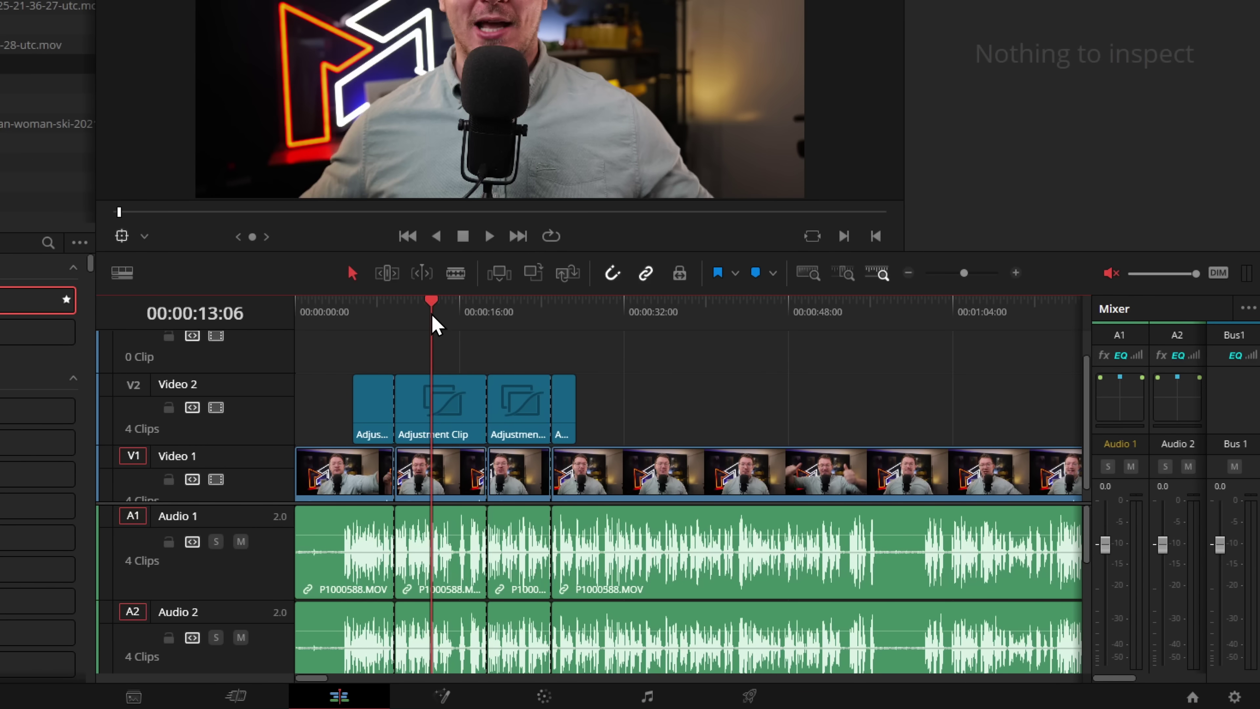
key(y)
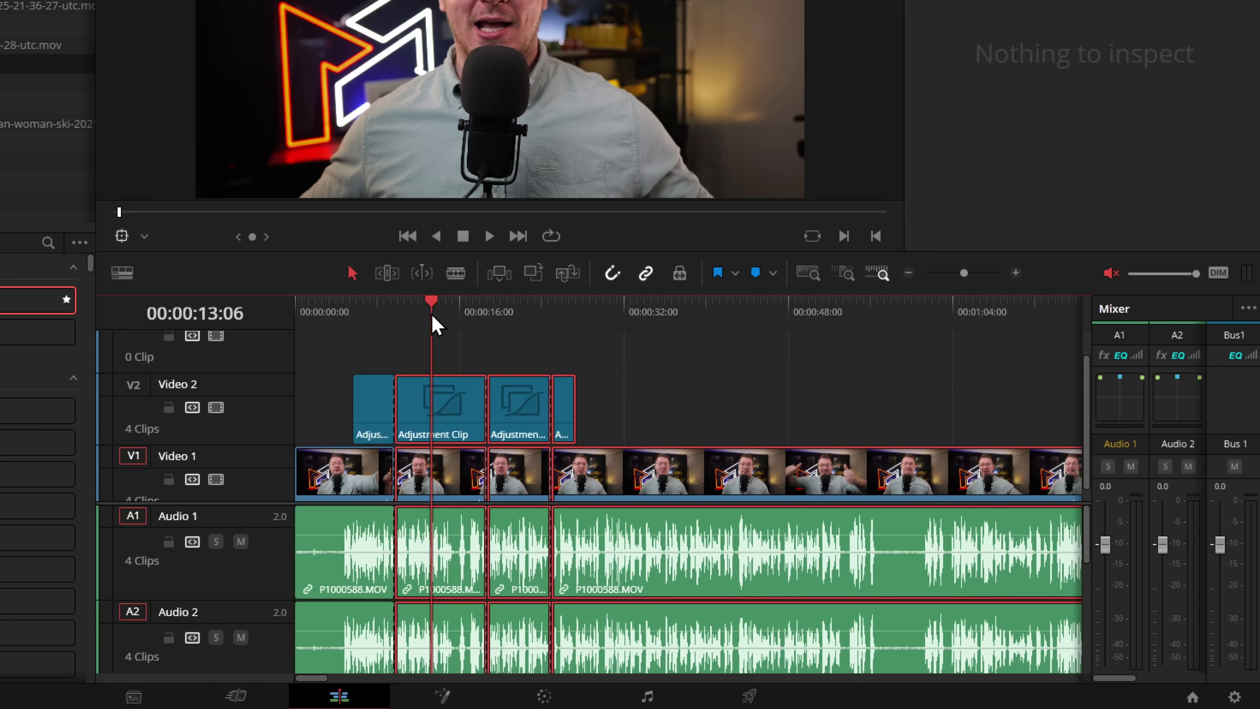
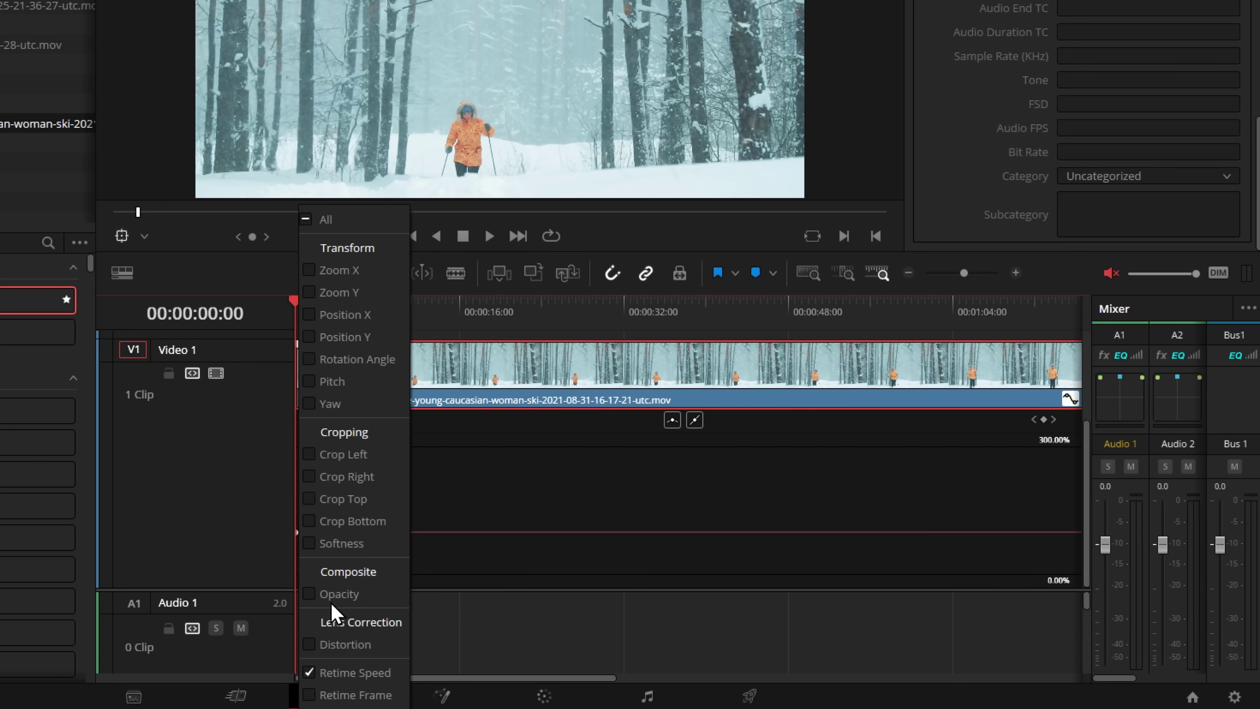
Step: Add two keyframes to the skiing clip's Retime Speed curve and raise the section between them to 300%
click(527, 502)
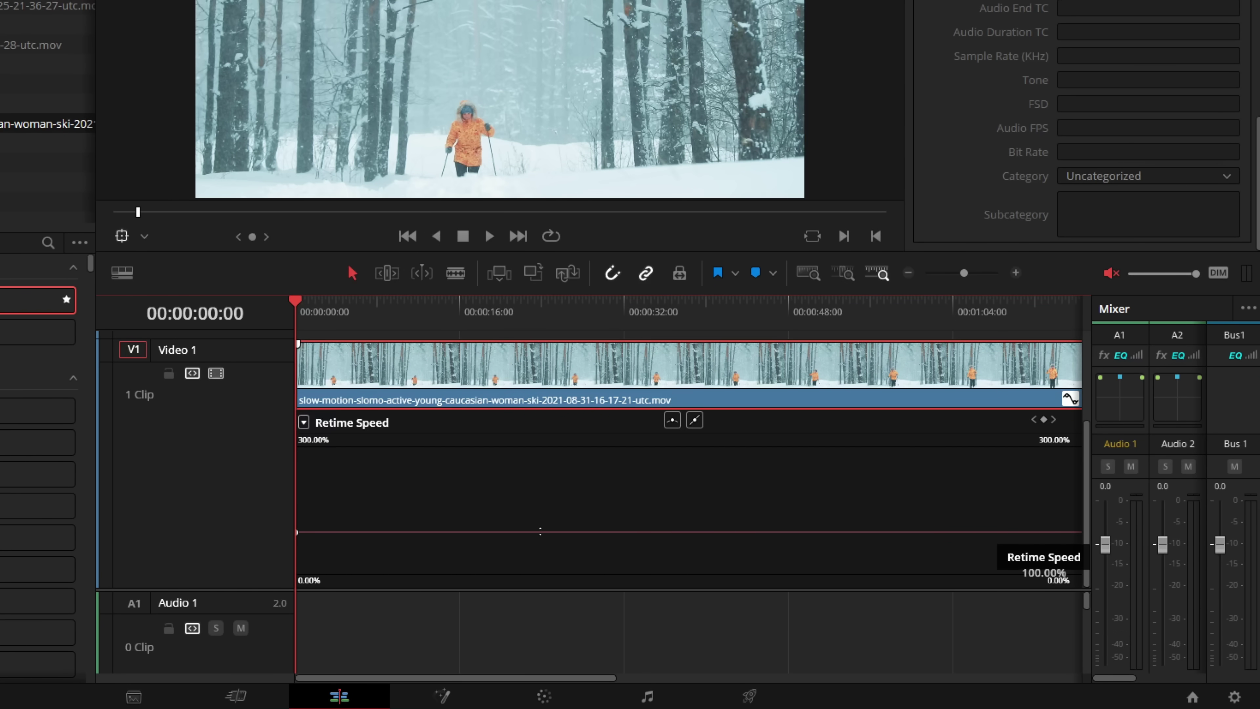
key(alt)
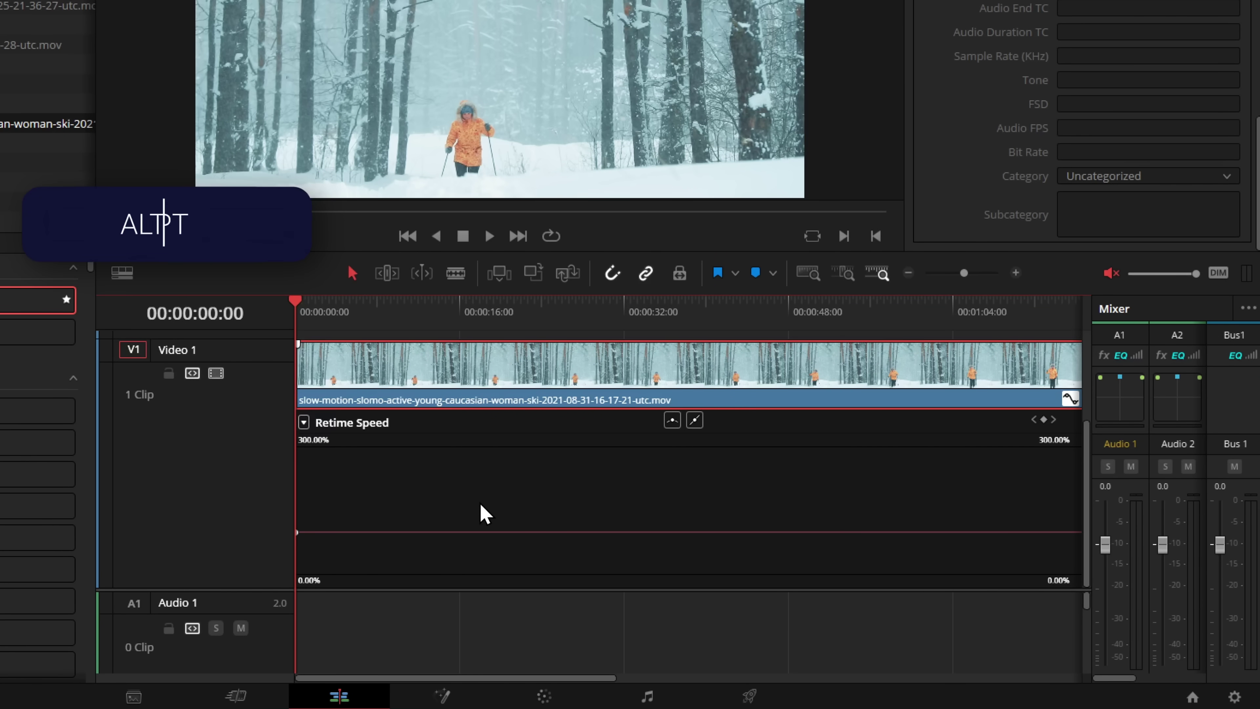
alt+click(477, 531)
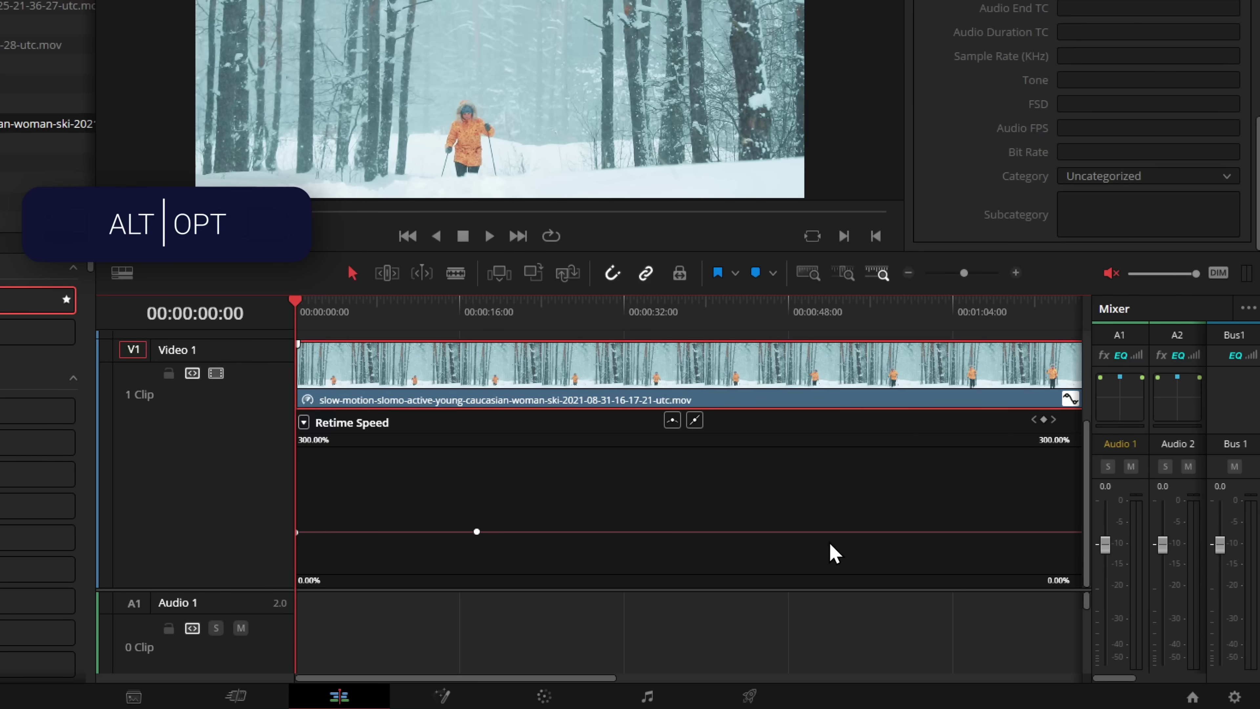
alt+click(855, 532)
drag(664, 532, 552, 172)
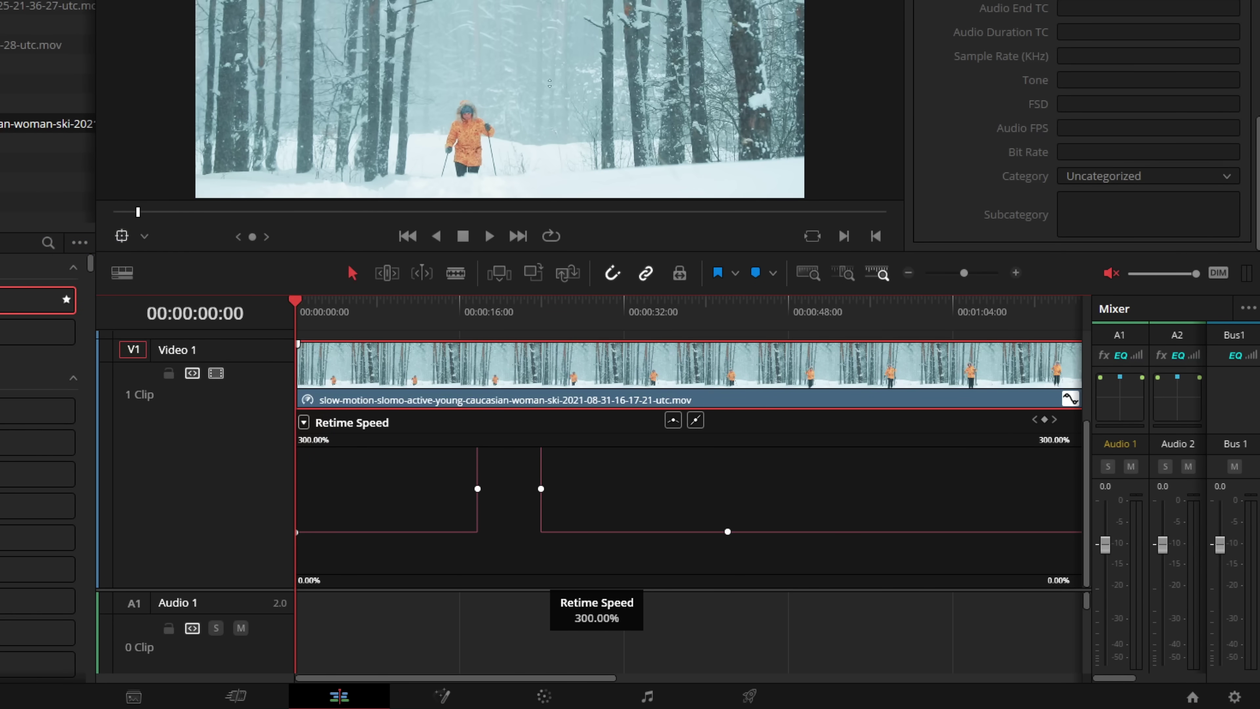
Step: Play the skiing clip from about 00:00:16 to preview the speed change at the first keyframe
scroll(480, 362, up, 1)
click(462, 316)
key(space)
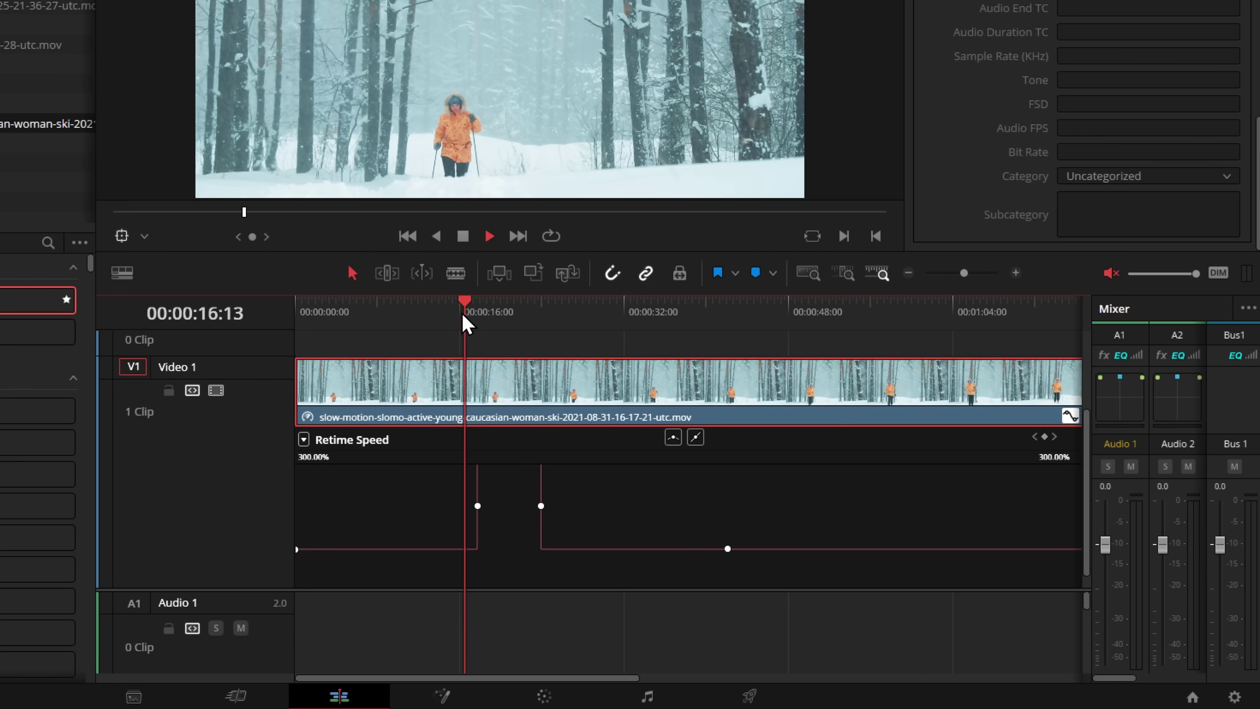
key(space)
Step: Smooth both keyframes around the sped-up section into eased ramps and adjust the speed segments of the retime curve
click(541, 505)
click(673, 438)
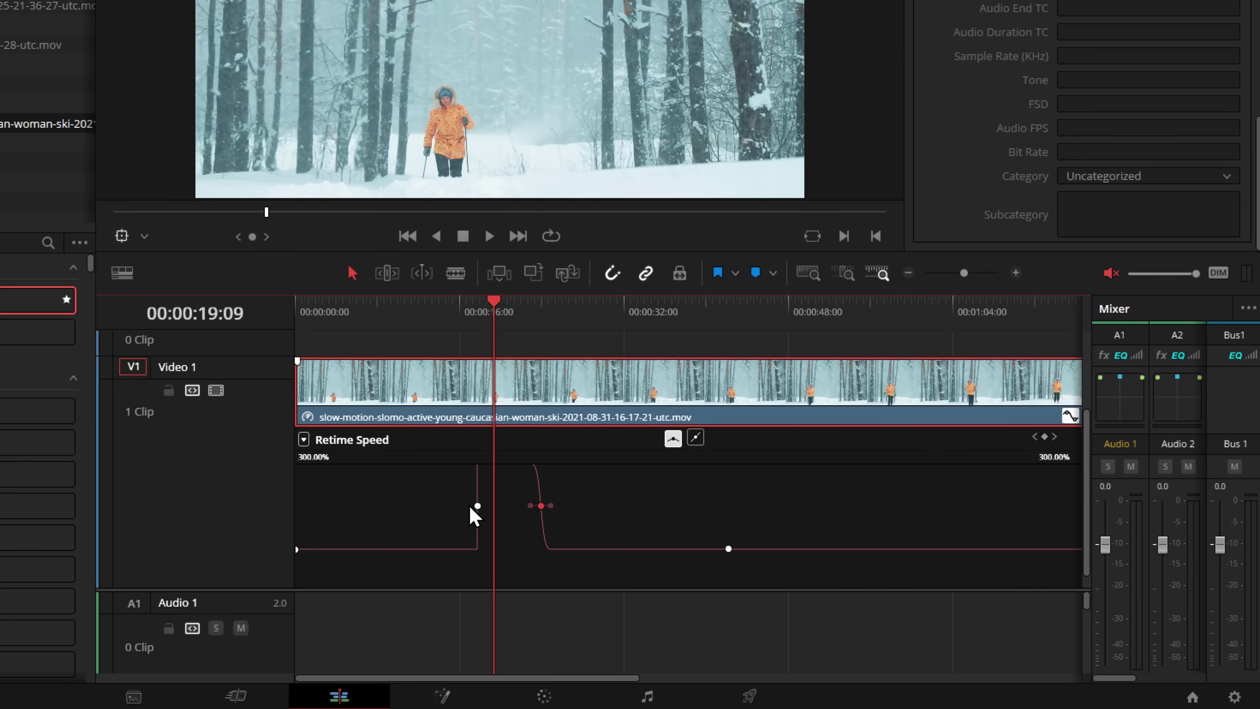
click(476, 505)
click(673, 439)
click(629, 514)
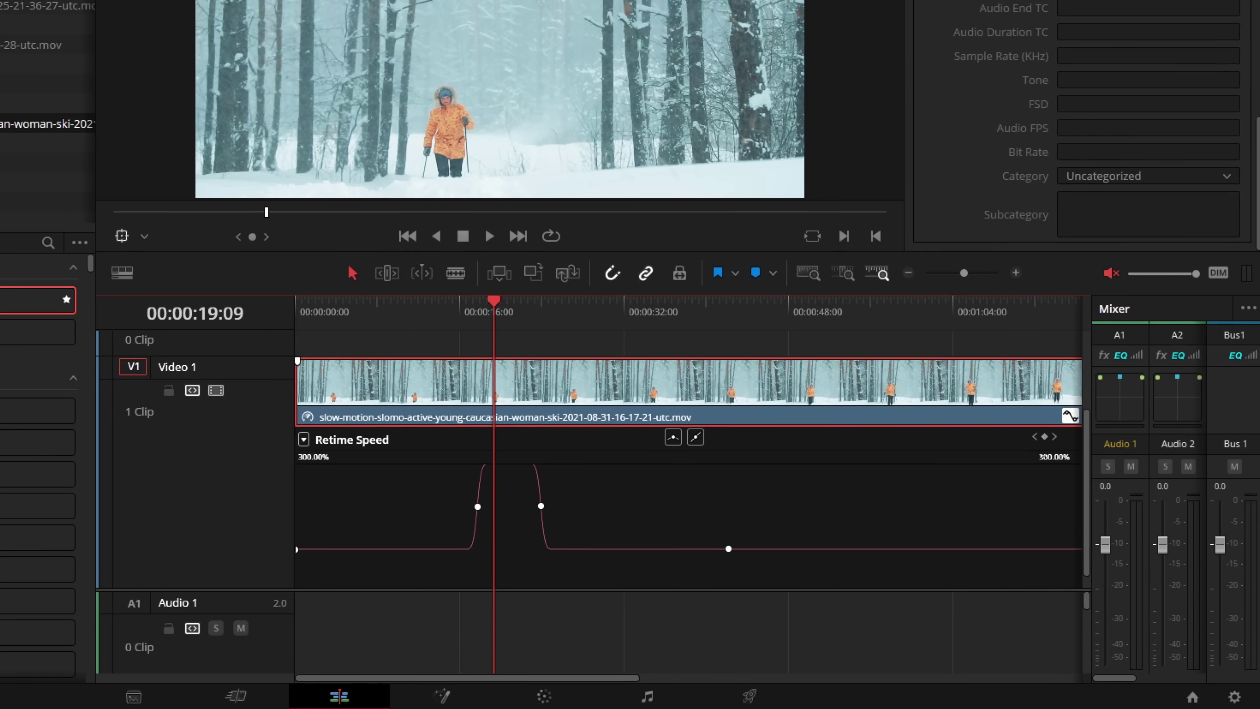
drag(629, 548, 628, 569)
drag(516, 533, 521, 605)
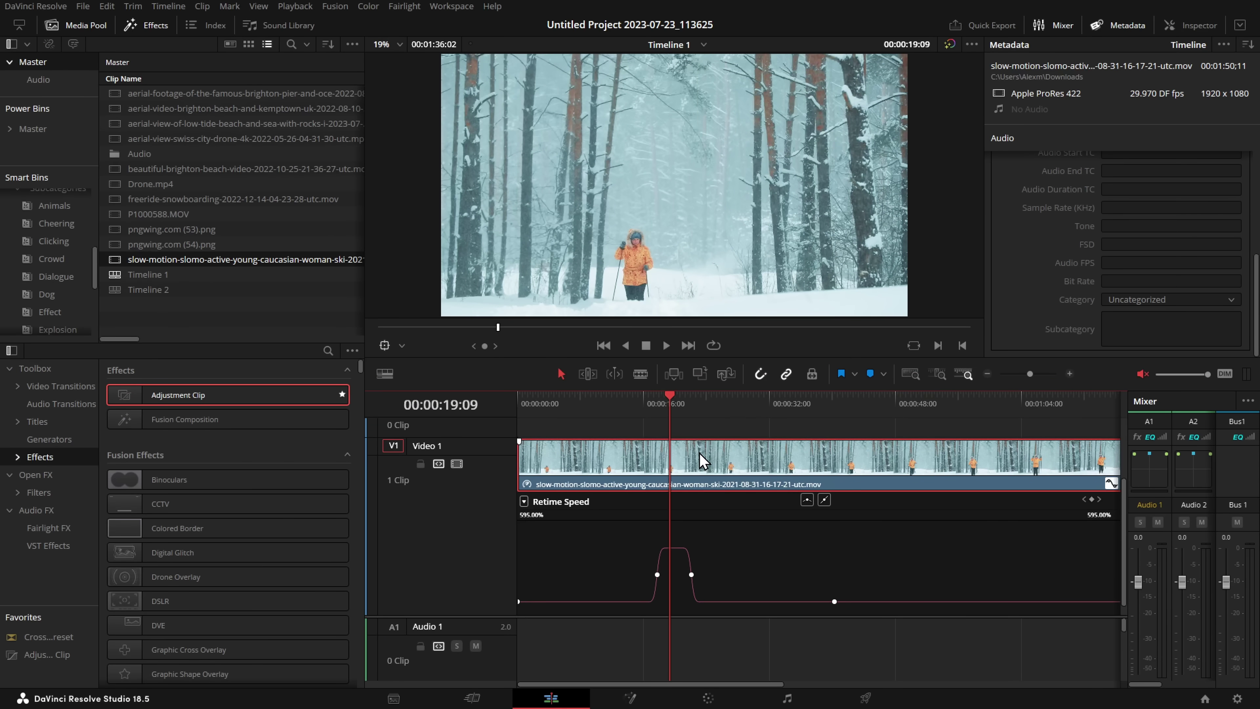
Step: Check the skiing clip's Retime Curve option among its clip commands, leaving it enabled
right_click(703, 460)
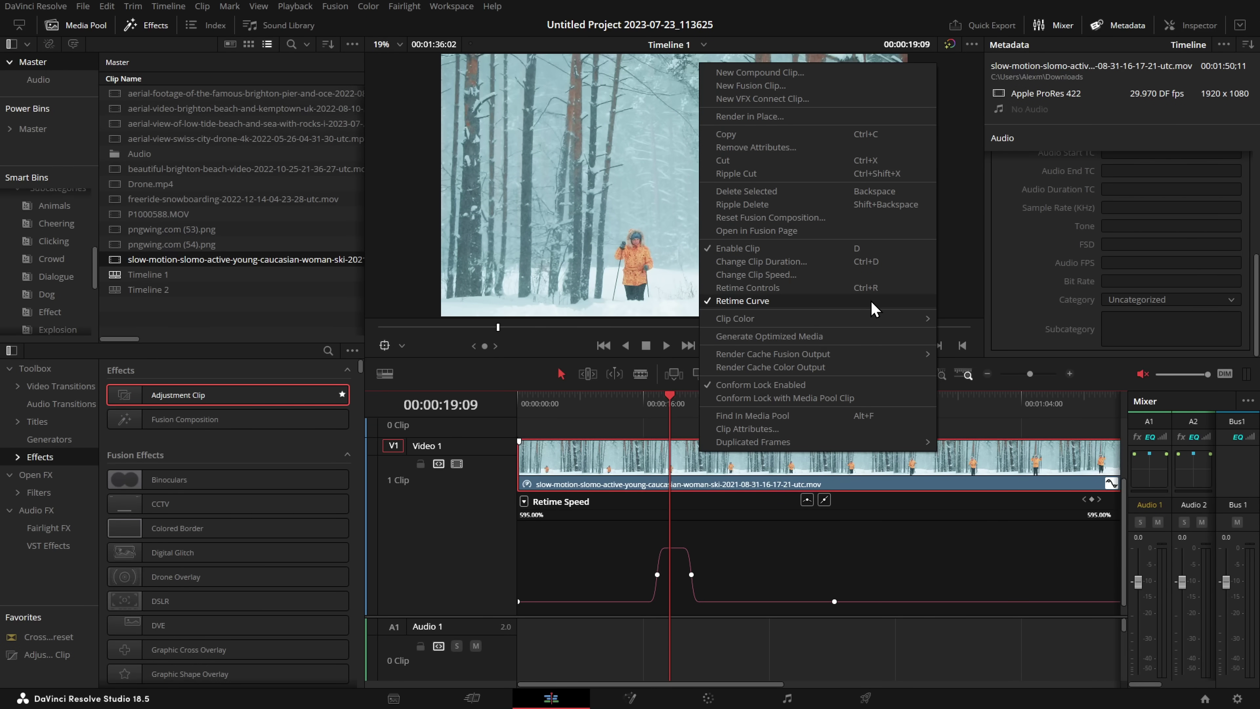
click(611, 456)
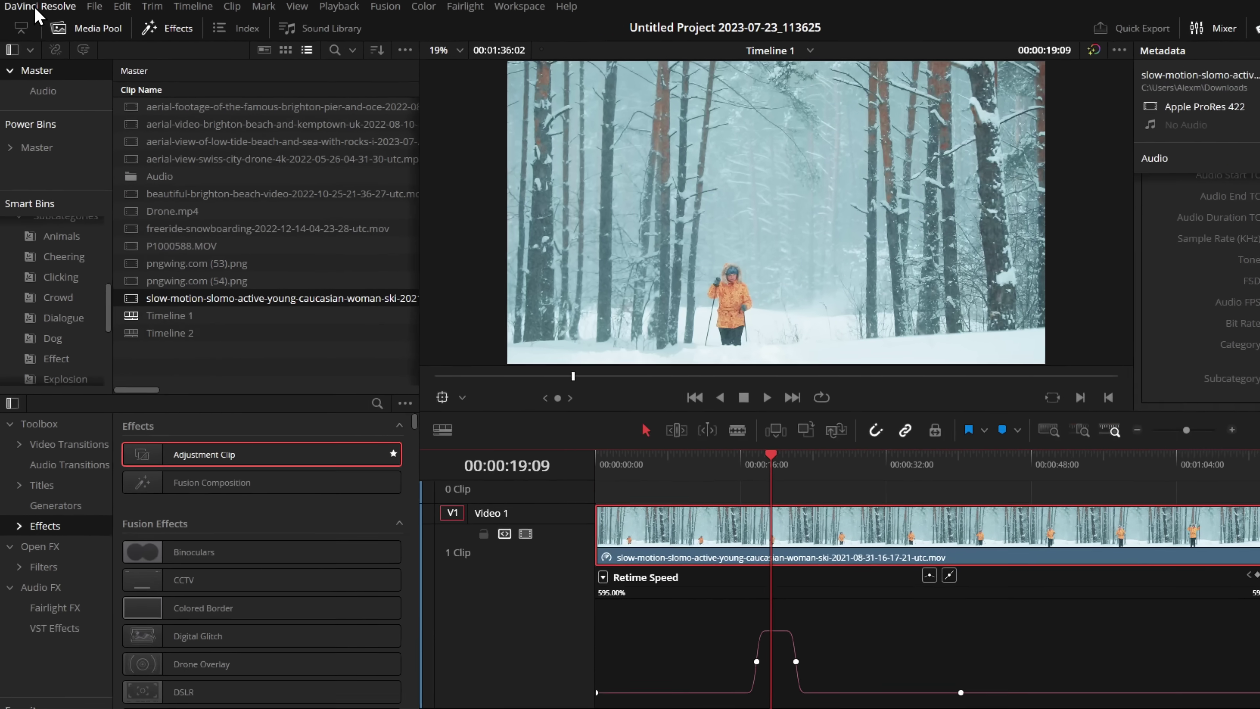
Step: Assign the keyboard shortcut Alt+C to the Retime Curve command, save the keyboard customization and close it
click(37, 7)
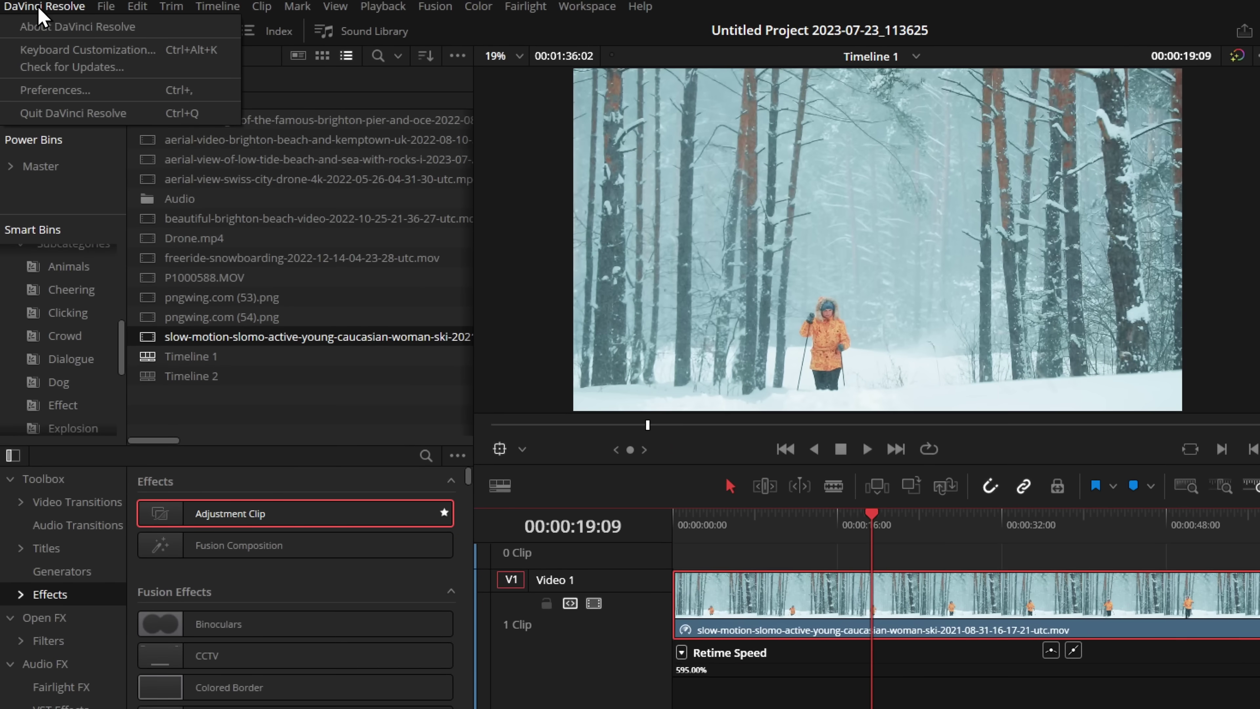
click(61, 45)
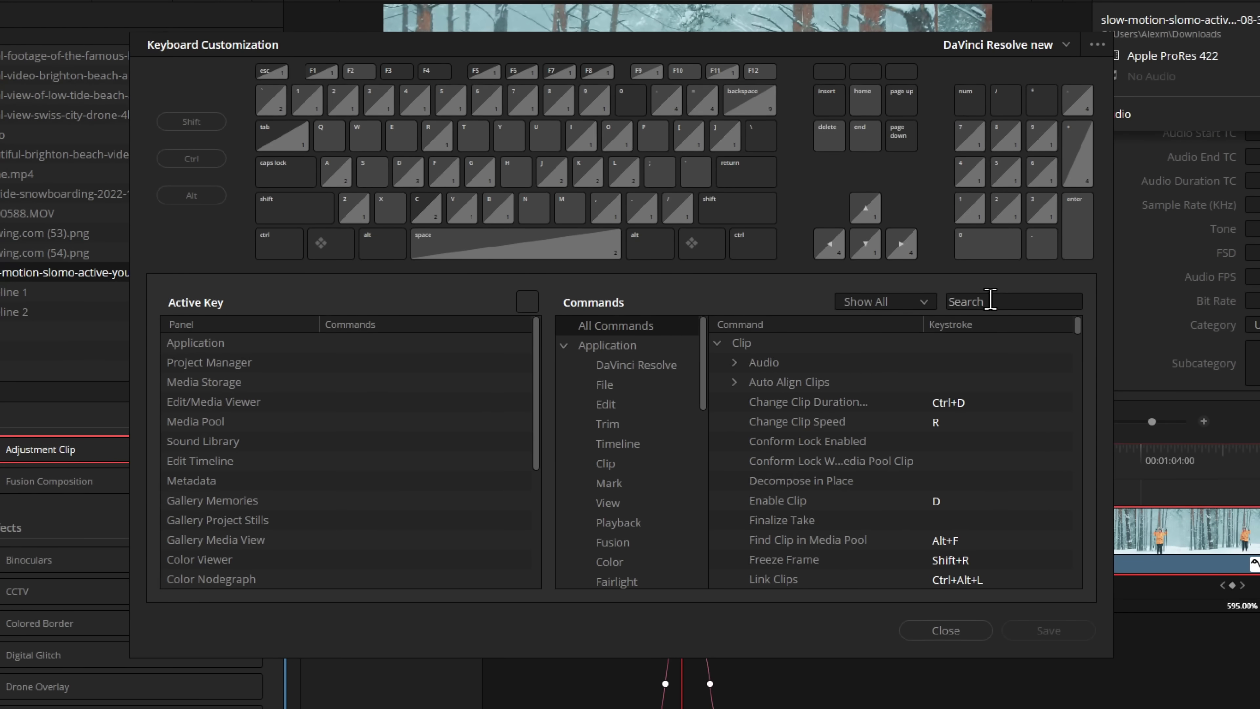
click(1179, 363)
text(retime)
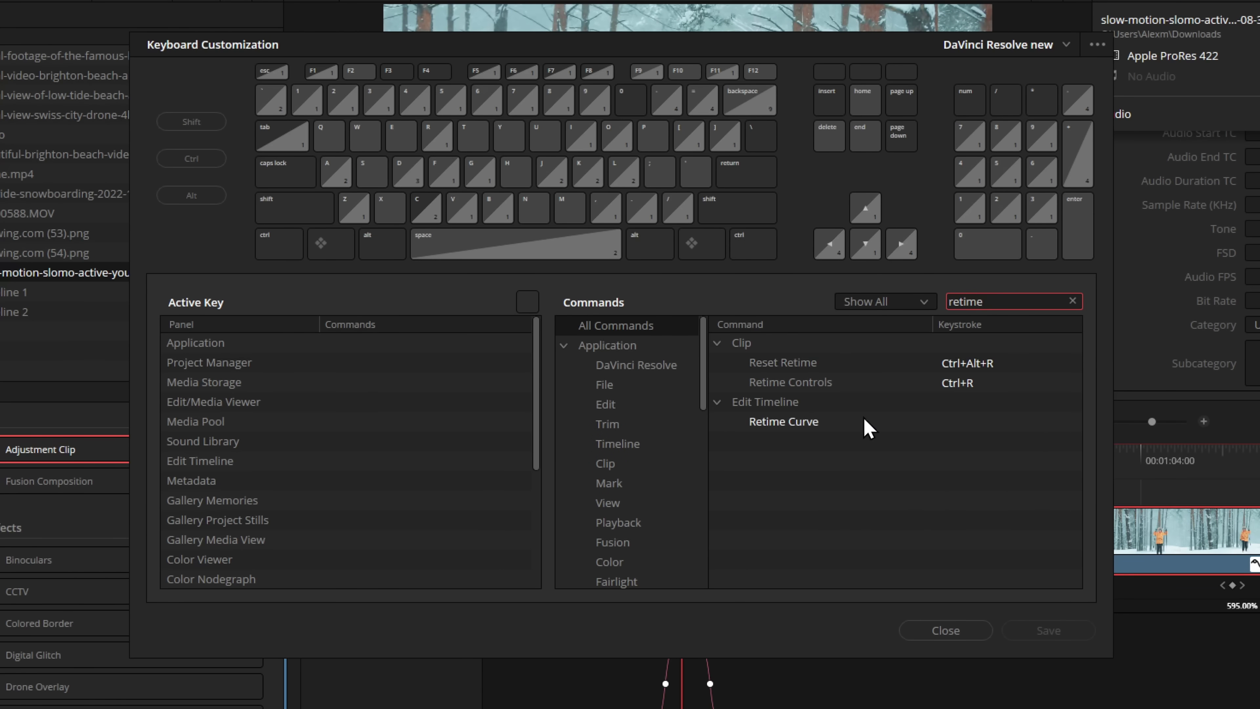
click(774, 423)
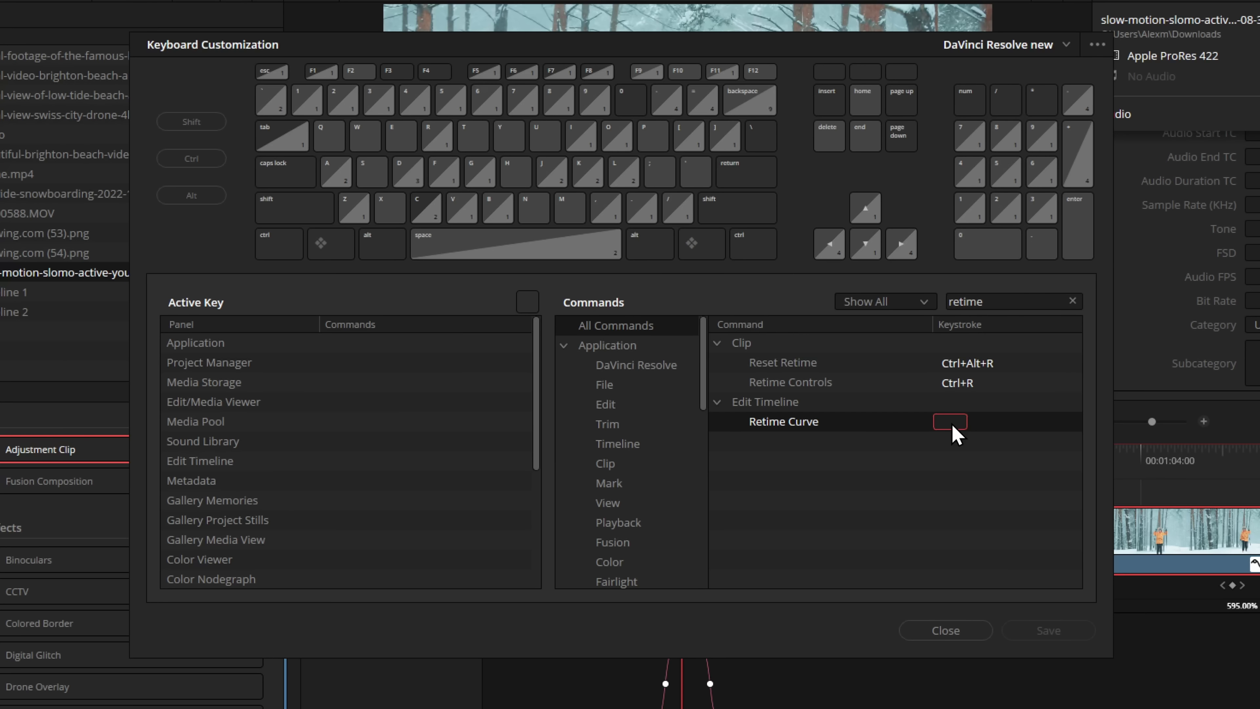
key(alt+c)
click(1072, 632)
click(947, 631)
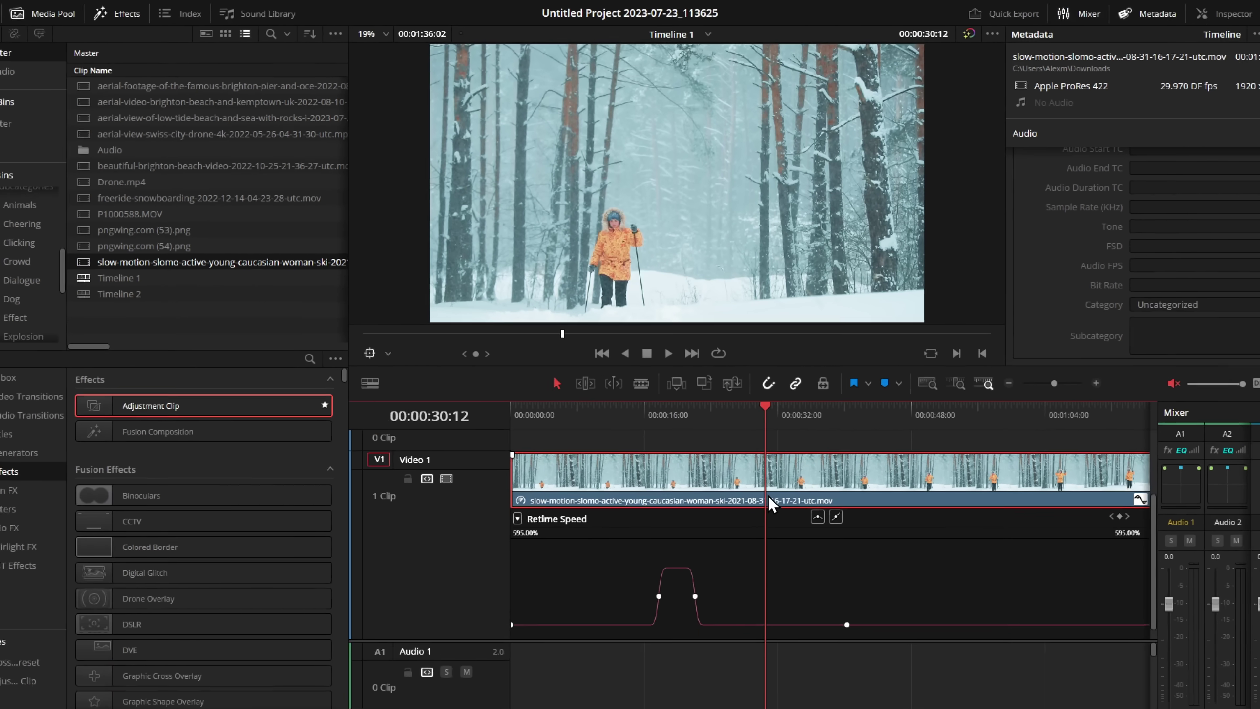
Step: Hide the skiing clip's retime curve using the newly assigned shortcut, and move the playhead to about 00:00:21:08
key(alt+c)
drag(804, 490, 927, 481)
drag(858, 421, 686, 409)
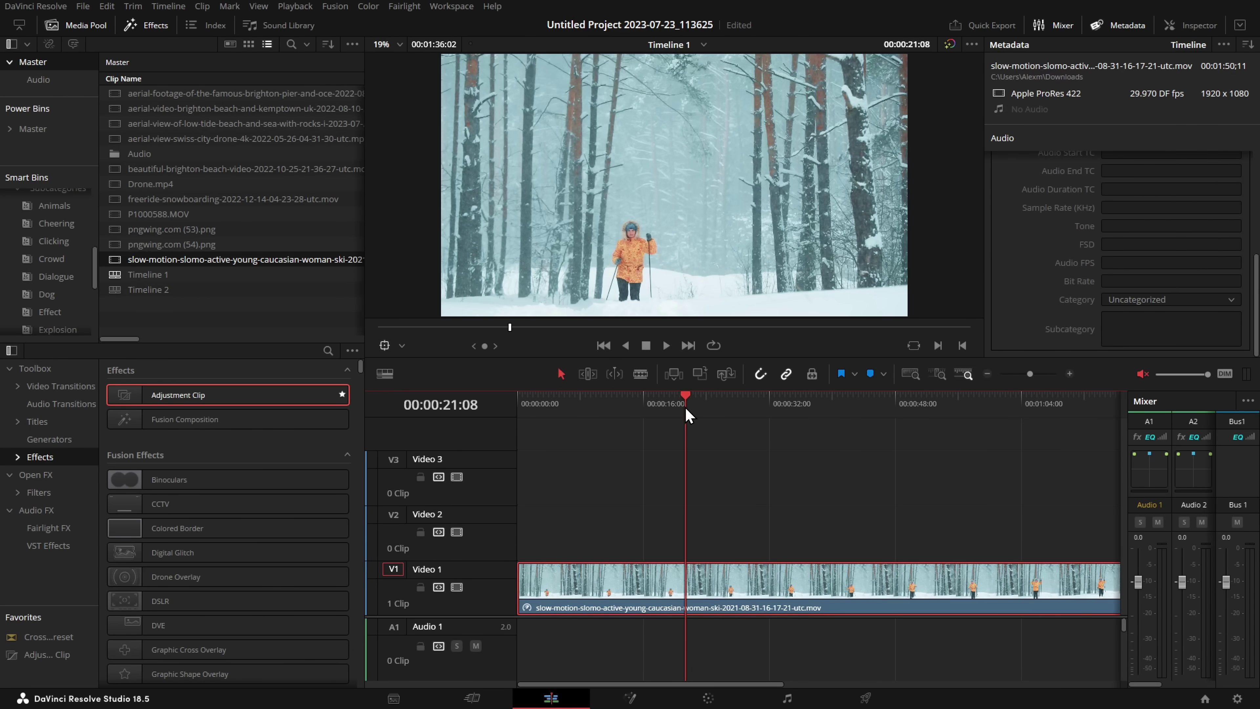
key(ctrl+shift+c)
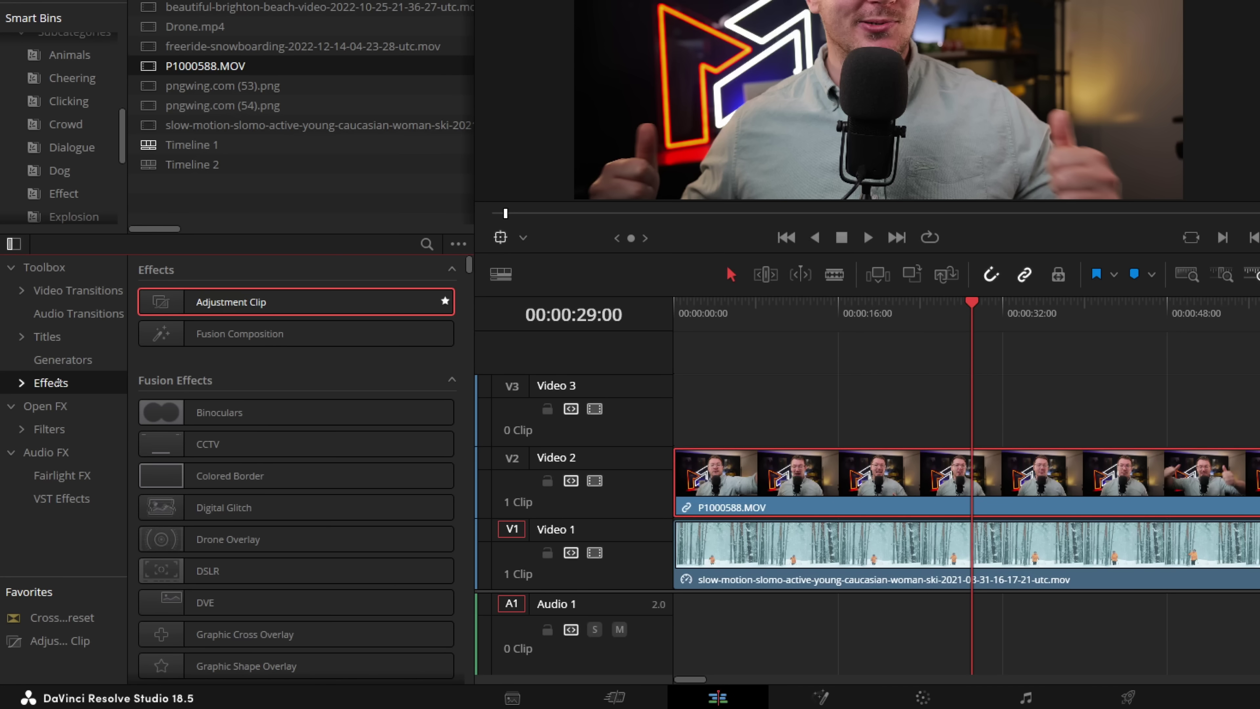
Step: Apply the Shape Circle Fusion effect to the P1000588.MOV clip on Video 2
scroll(329, 466, down, 8)
scroll(337, 458, down, 3)
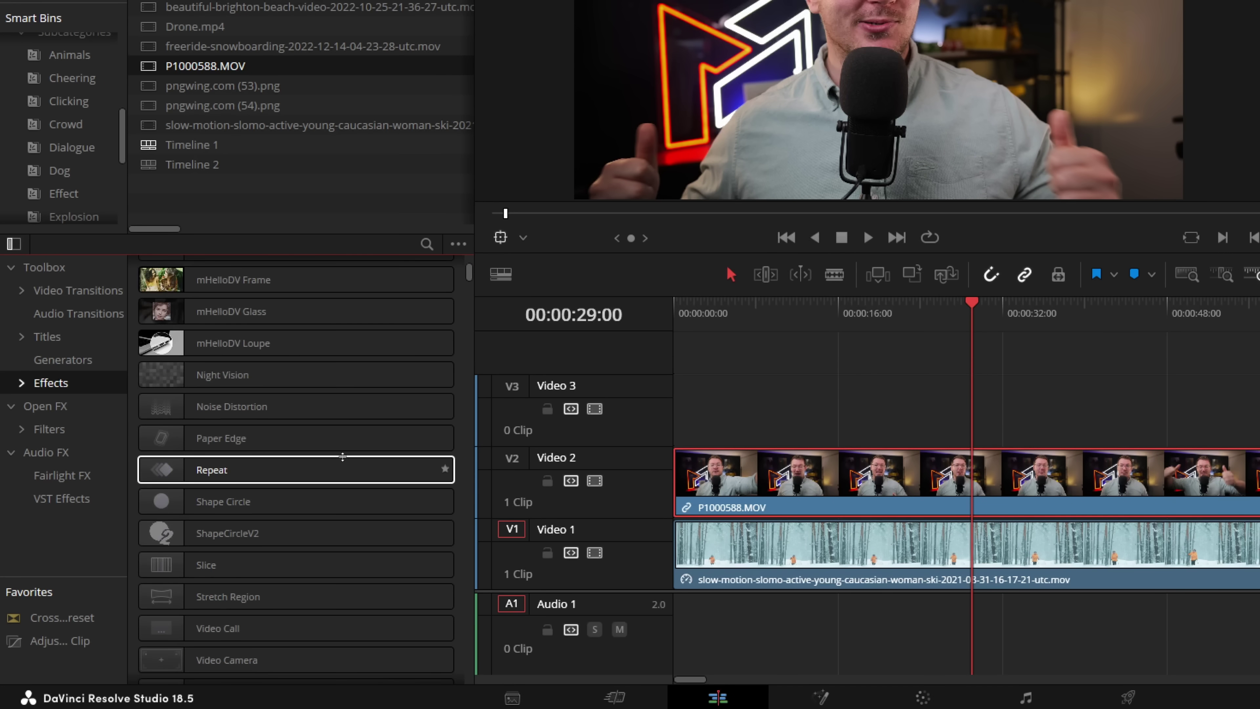
drag(271, 502, 946, 485)
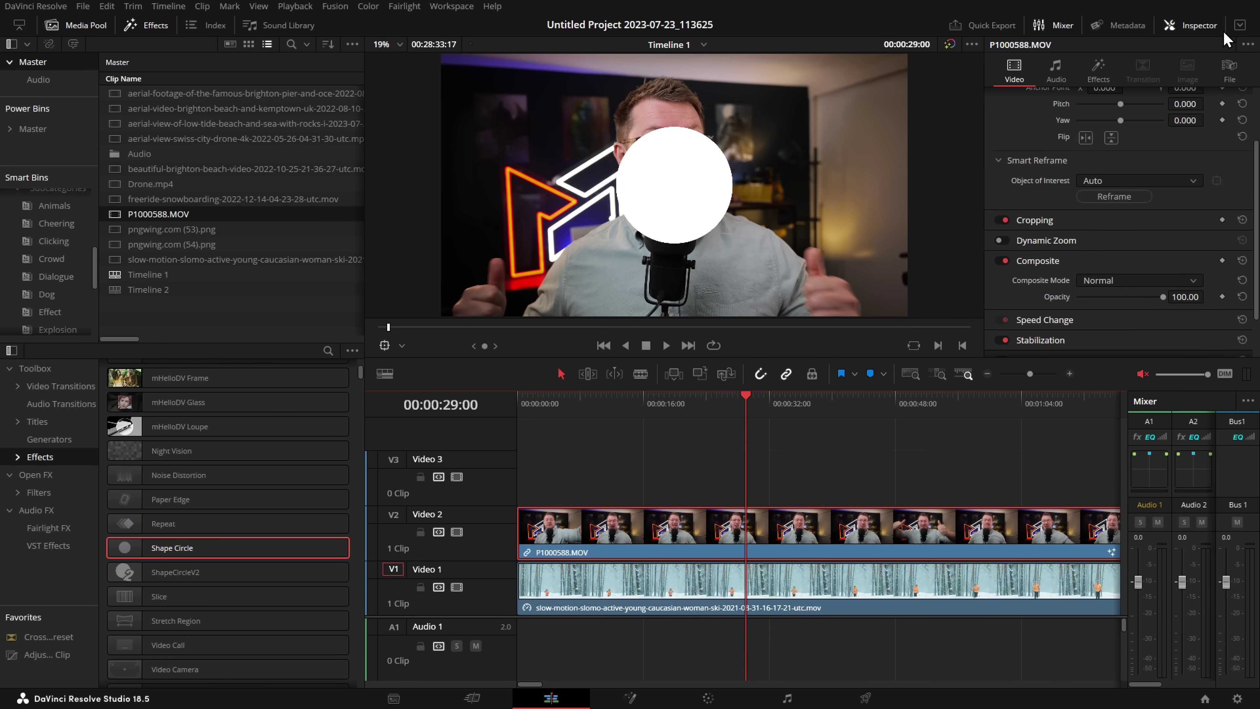
Step: Try the Shape Circle effect's Level setting, reset it, and turn on Apply As Mask for the circle
click(1098, 70)
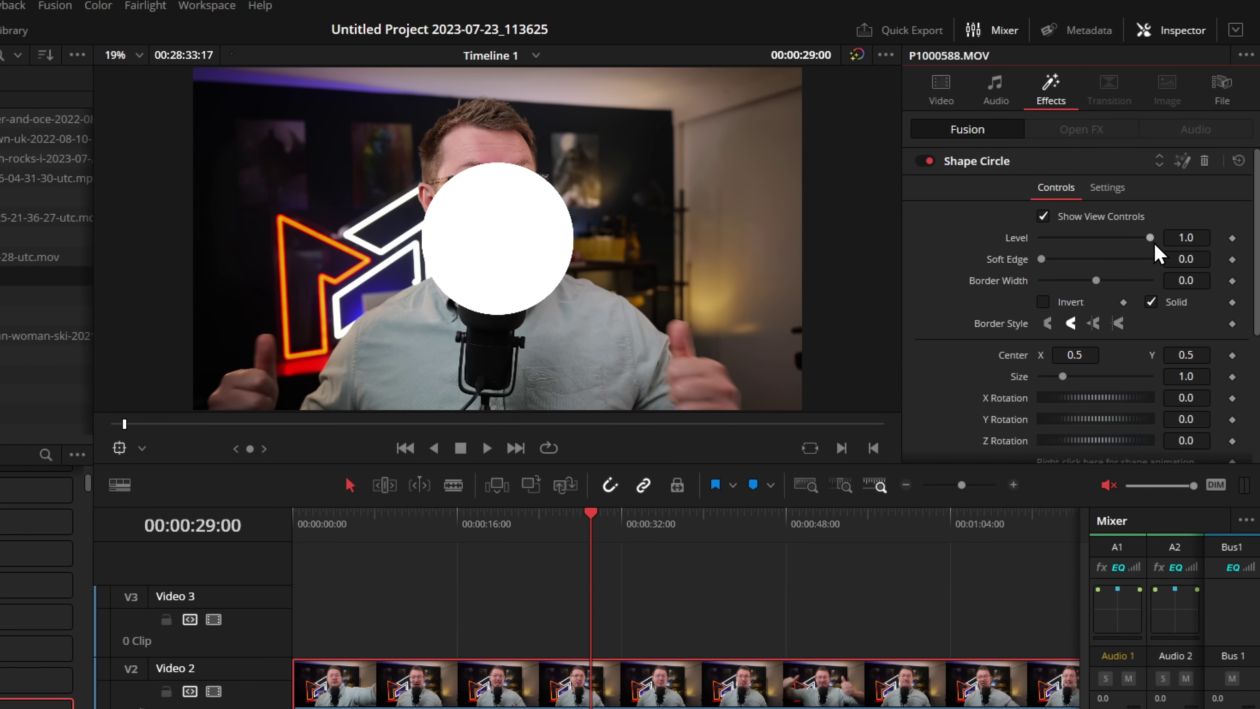
drag(1155, 245, 1100, 240)
double_click(1099, 239)
scroll(1066, 285, down, 5)
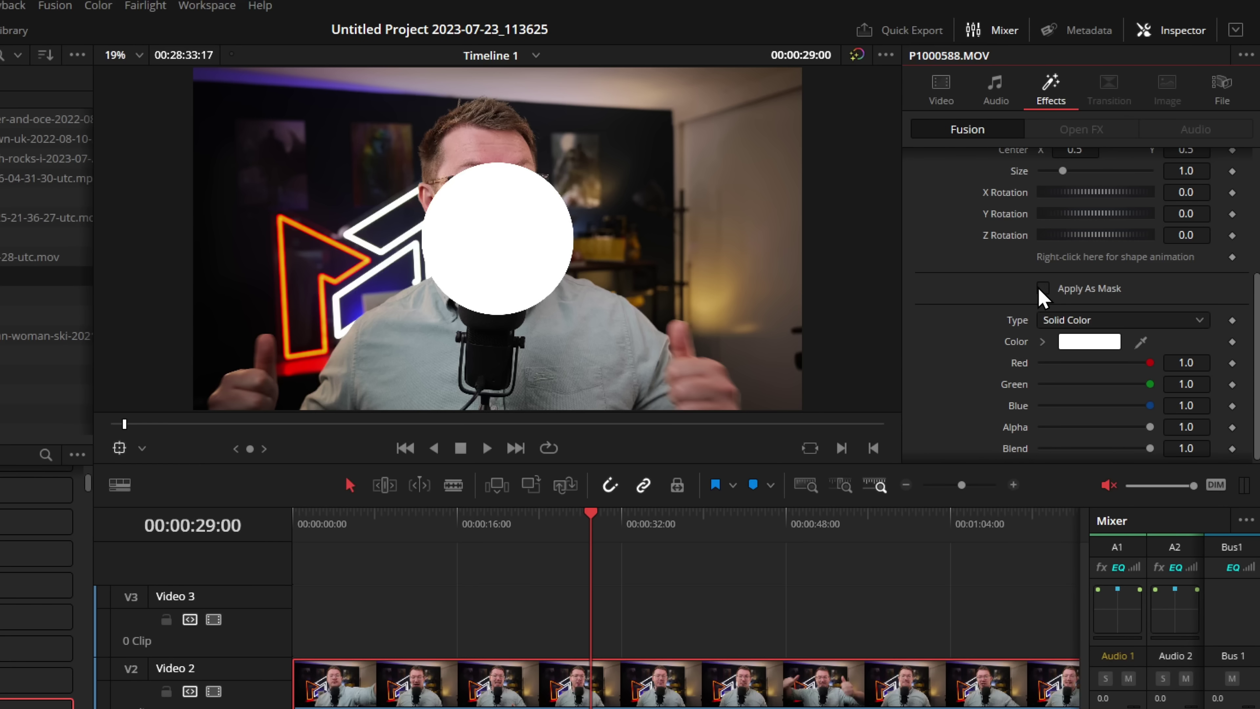
click(1042, 289)
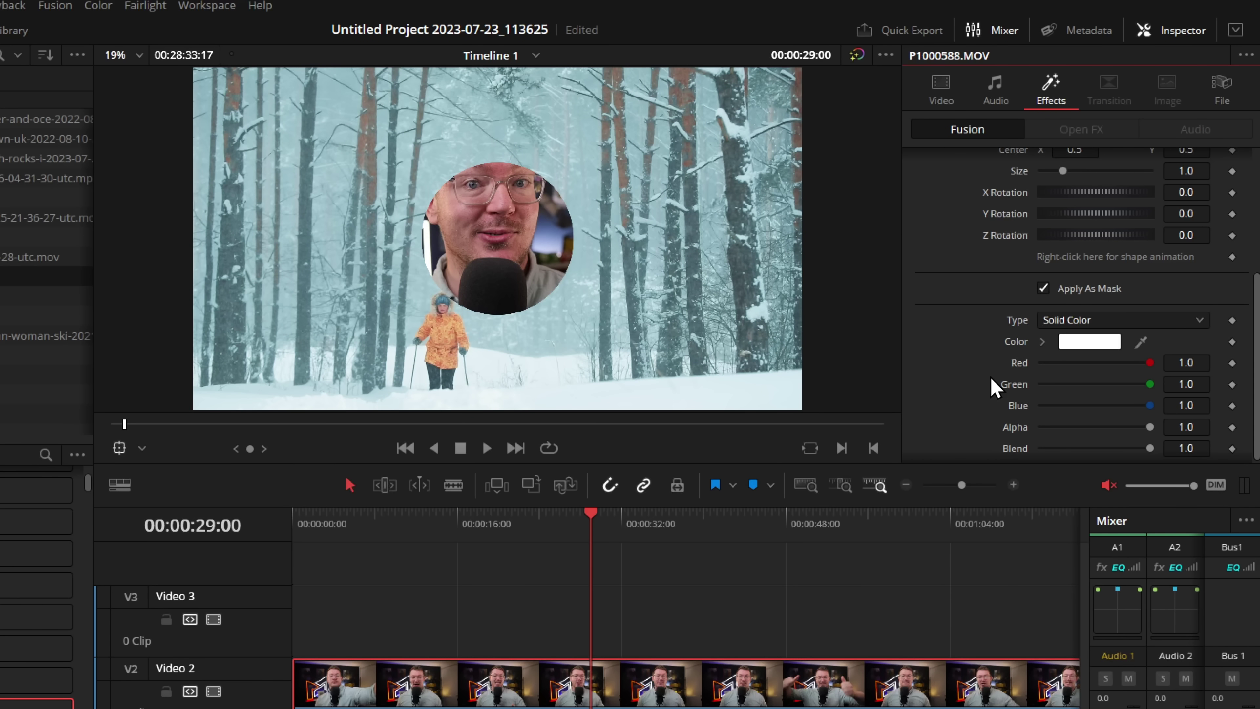
Step: Move the circle mask to about Center X 0.834, Y 0.748
scroll(994, 375, up, 5)
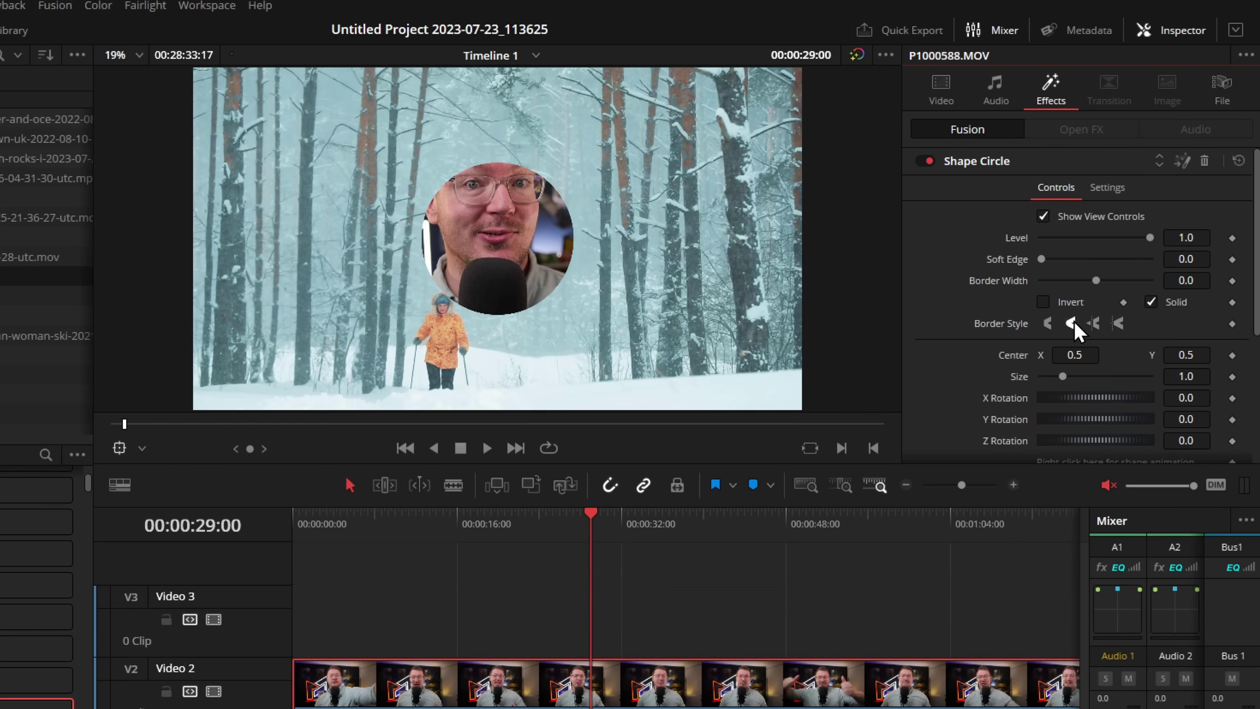
scroll(1072, 347, down, 4)
drag(1080, 201, 1134, 226)
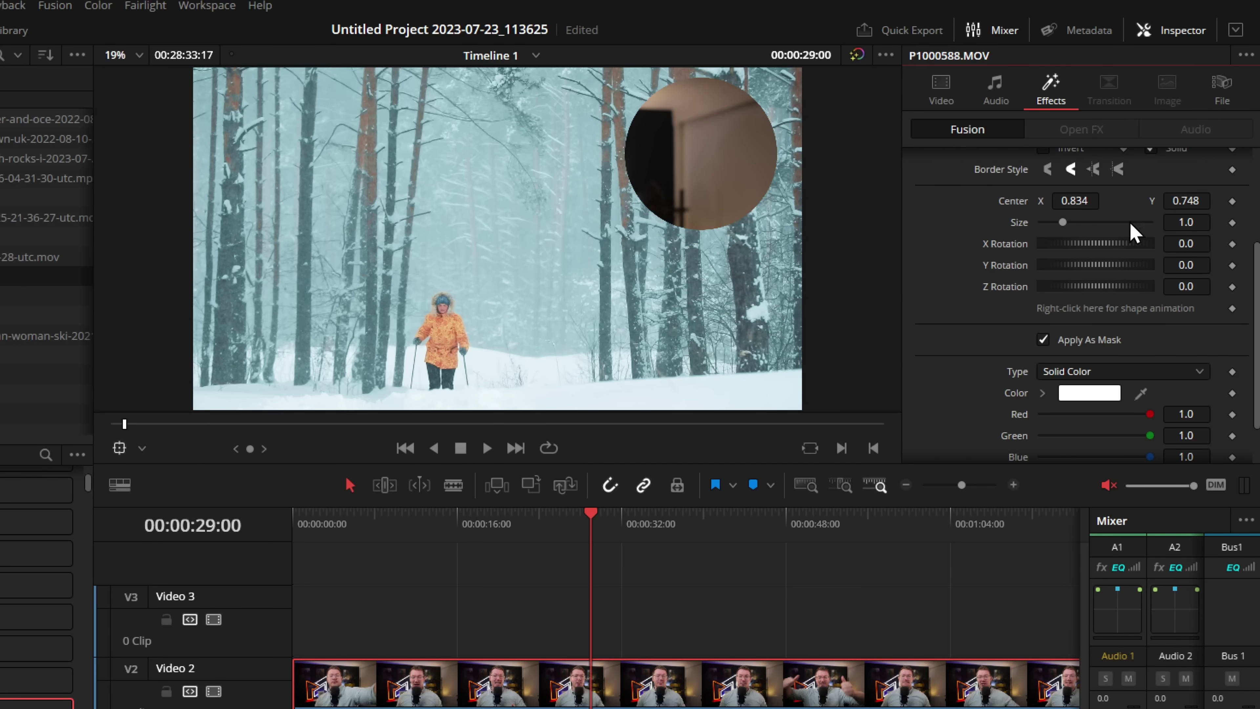
Step: Undo the first repositioning attempt and offset P1000588.MOV to about Position X 1315, Y 234 in its transform settings
click(941, 85)
drag(1059, 149, 1185, 173)
key(ctrl+z)
drag(655, 361, 656, 324)
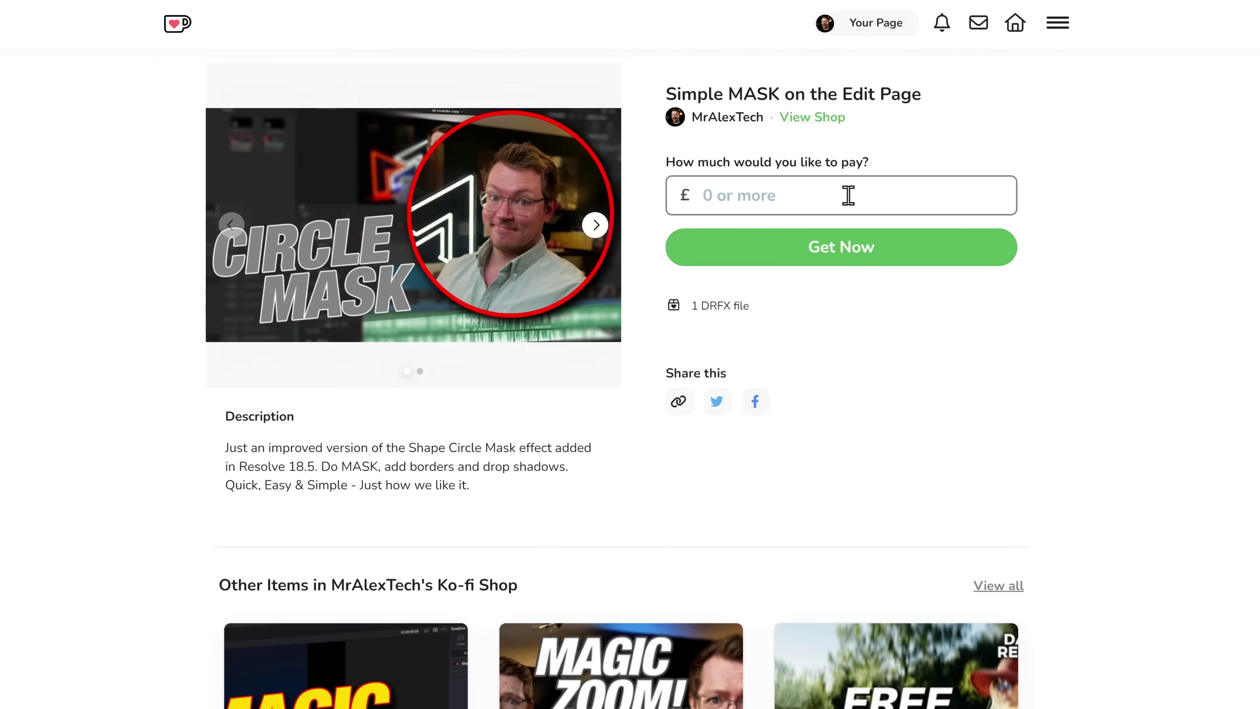
Step: In the browser, try £100 as the price for Simple MASK on the Edit Page, clear the amount and get the item
click(848, 194)
text(100)
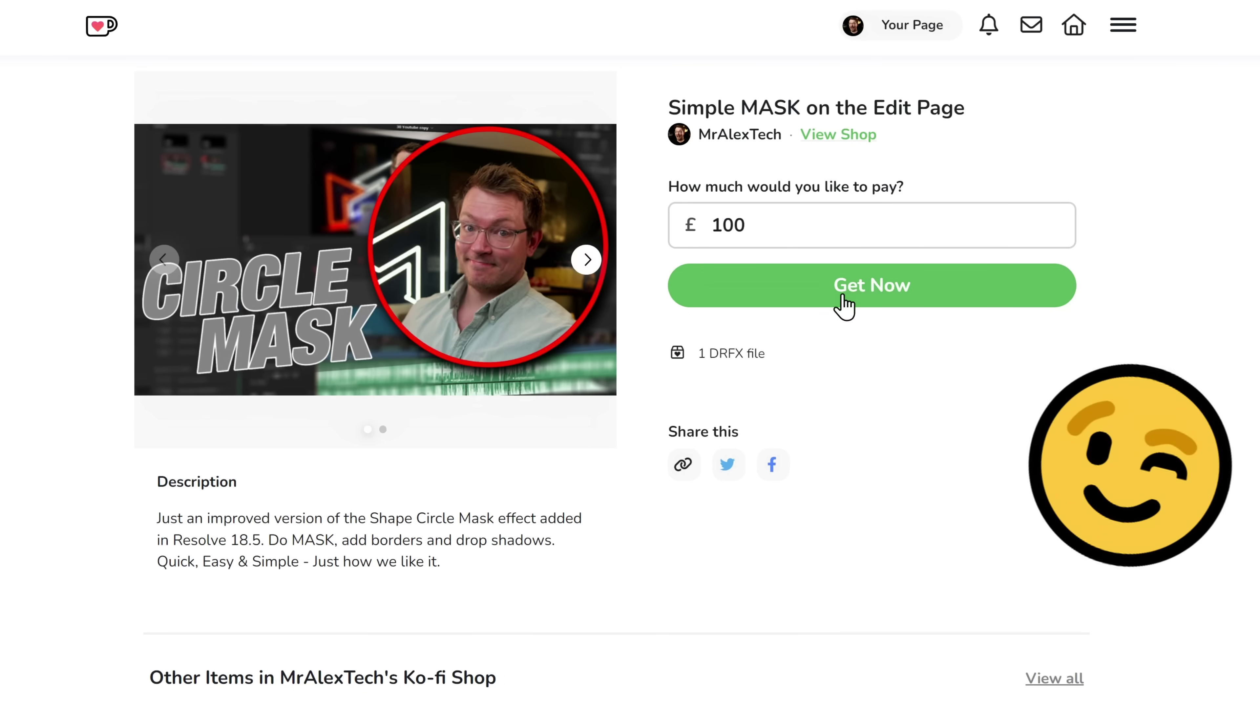
double_click(704, 226)
key(BackSpace)
click(881, 297)
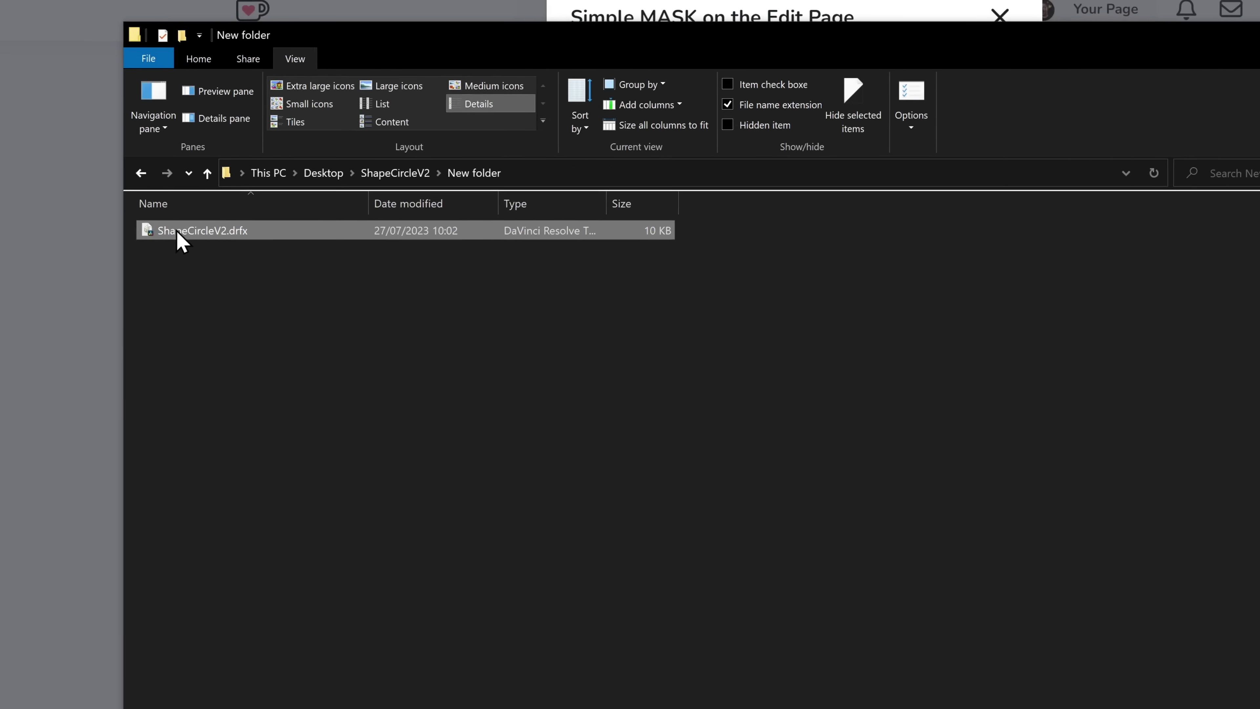
Step: Install the ShapeCircleV2.drfx template bundle and, in DaVinci Resolve, apply the ShapeCircleV2 effect to P1000588.MOV on Video 2
double_click(175, 228)
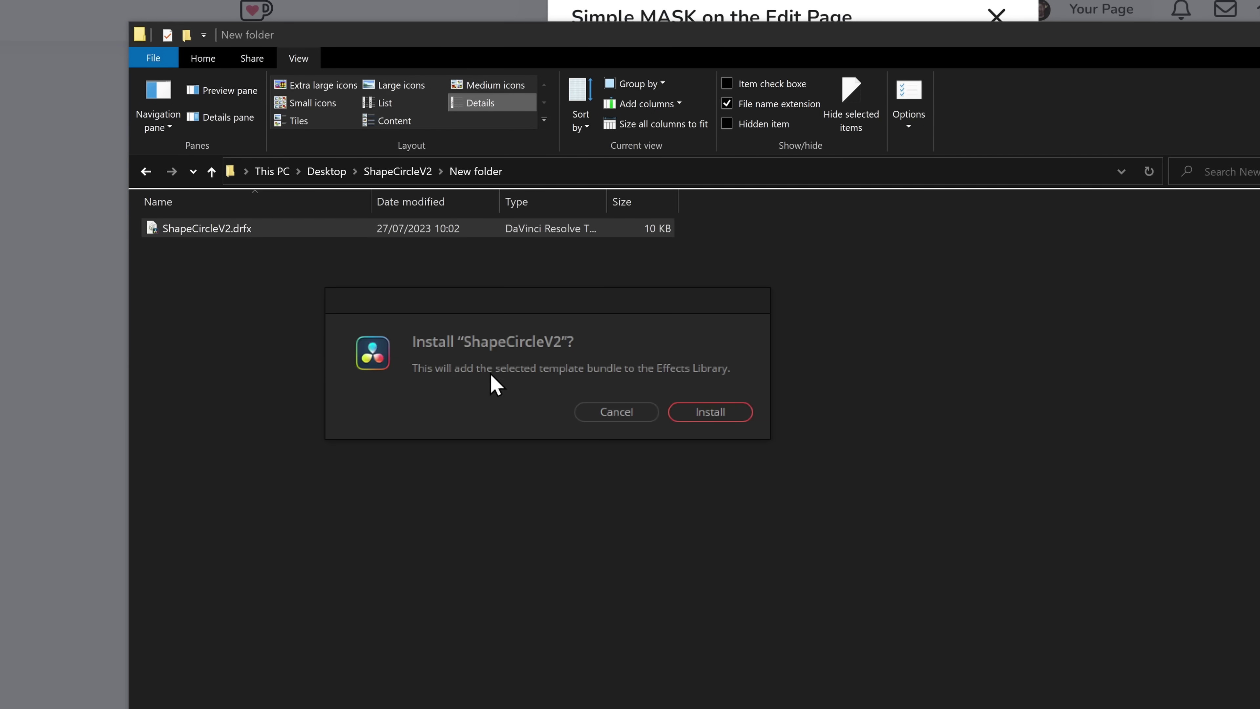
click(709, 421)
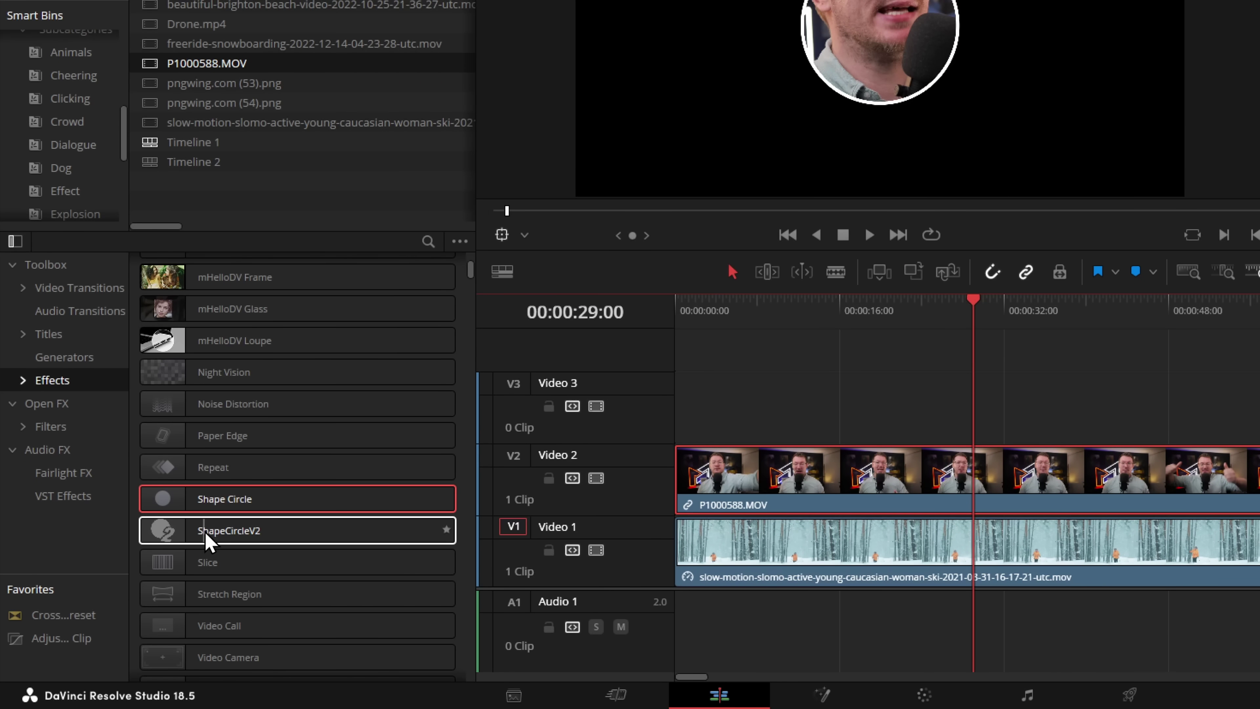
drag(205, 541, 961, 487)
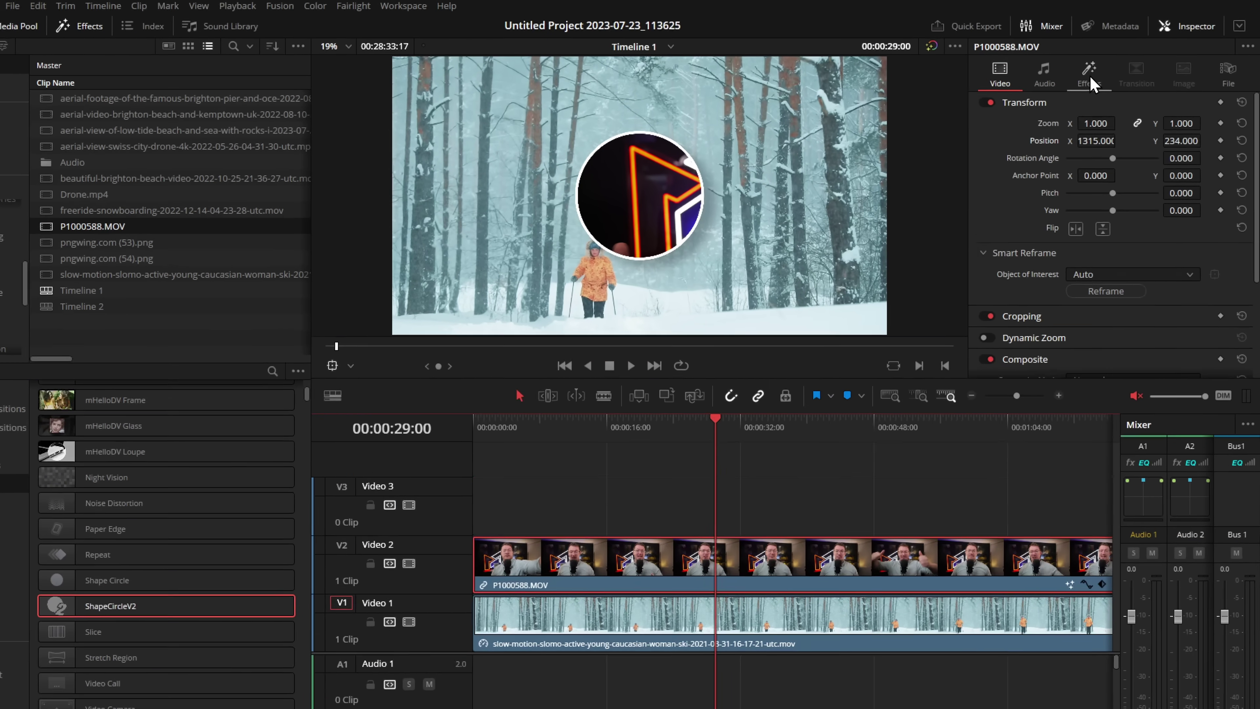
Step: Move the ShapeCircleV2 mask to about Center X 0.817, Y 0.699 in the effect's settings
click(1098, 69)
scroll(1122, 279, down, 3)
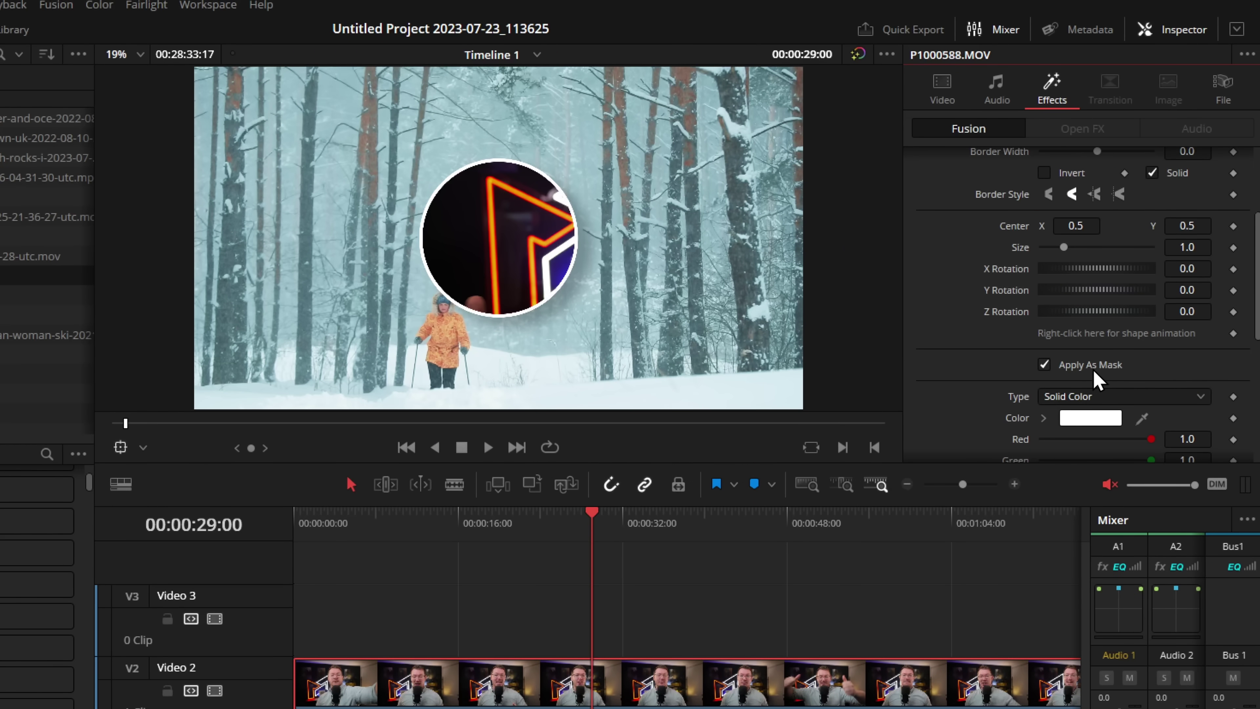
scroll(1096, 379, up, 3)
drag(1067, 380, 1094, 380)
drag(1183, 380, 1212, 380)
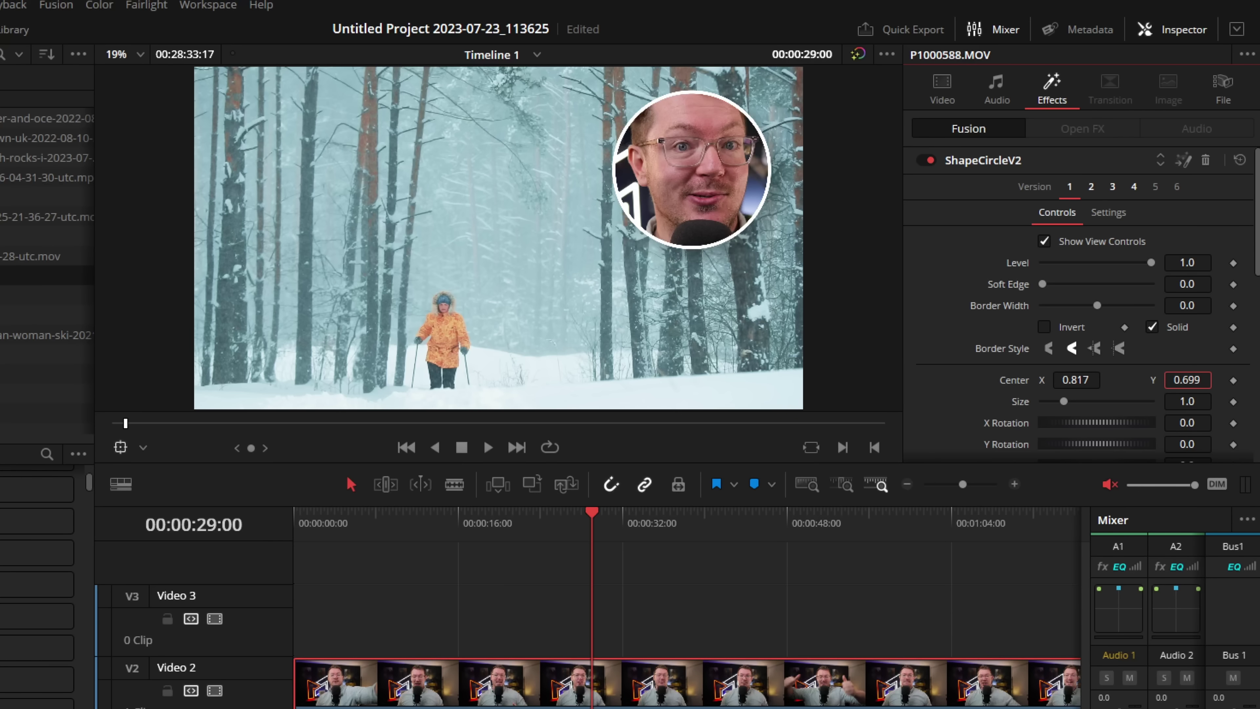
Step: Style the circle with Border Size 1.25, Green 0.0, Shadow Strength 0.591, Drop Angle 46.0 and Drop Distance 0.0394
scroll(1046, 376, down, 10)
mouse_move(1097, 350)
mouse_down()
mouse_move(1079, 352)
mouse_move(1096, 352)
mouse_up()
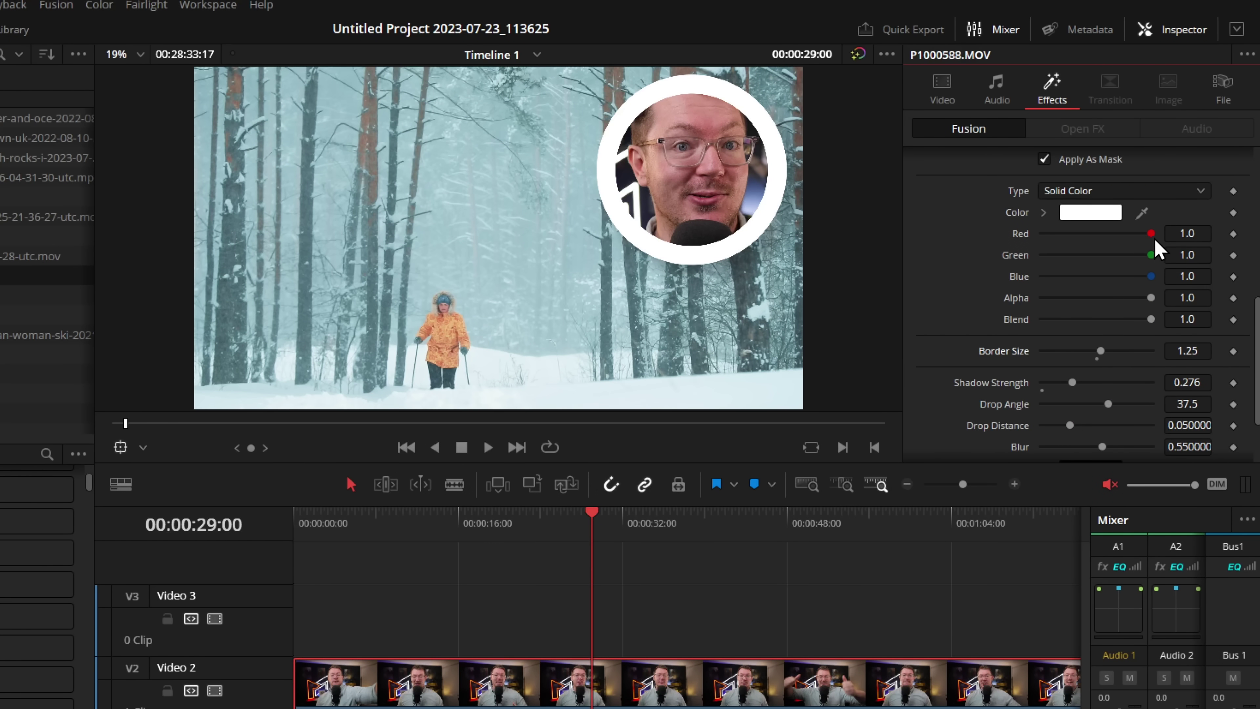
drag(1151, 254, 1020, 248)
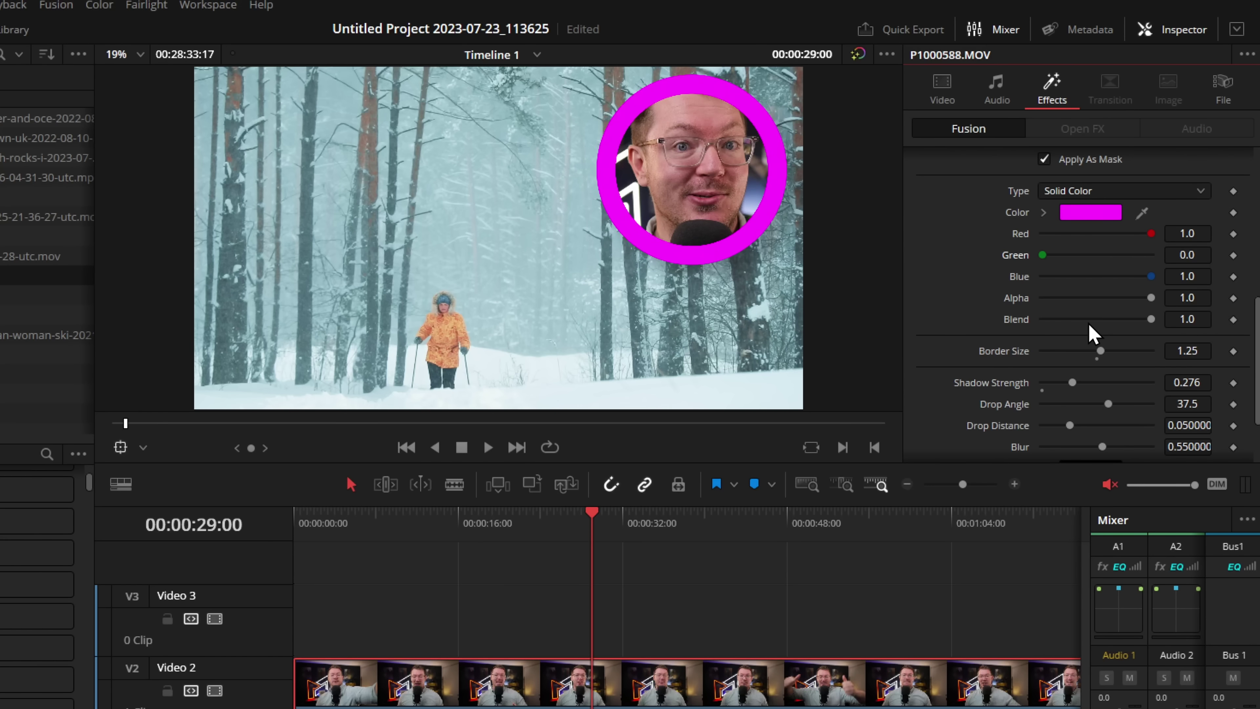
drag(1072, 383, 1067, 423)
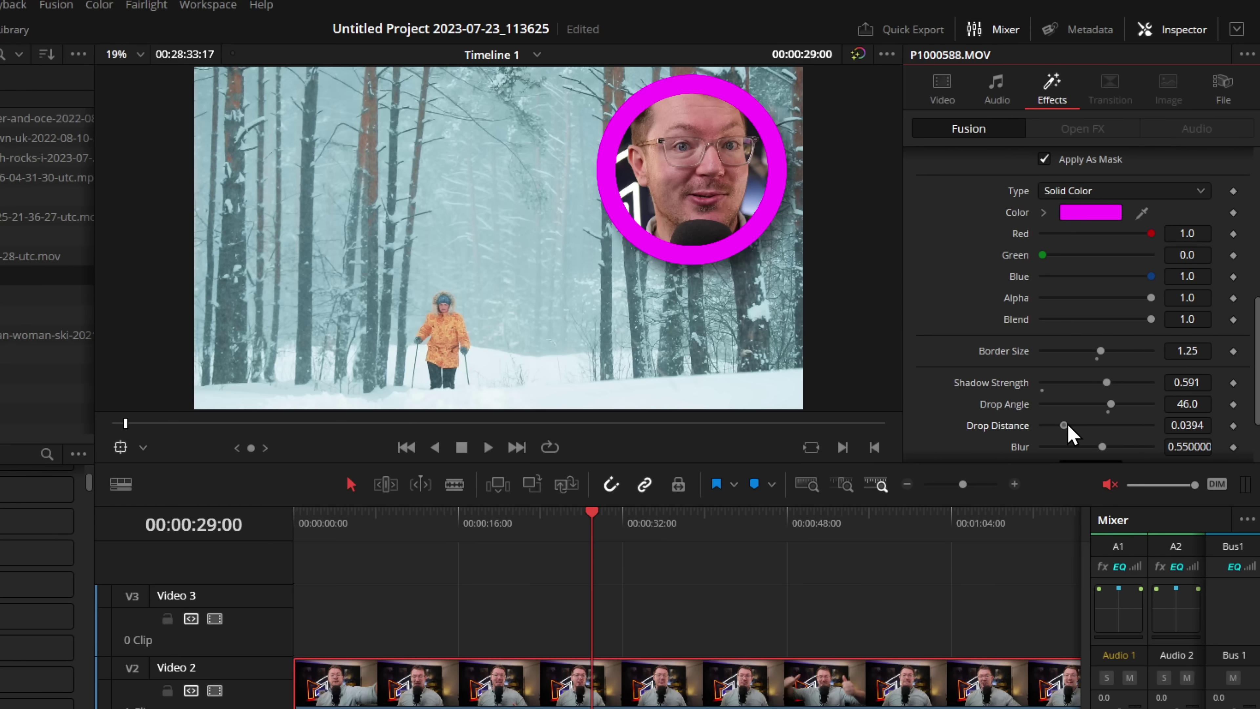
Step: Go through ShapeCircleV2 versions 2 and 3, and switch the effect to version 4, the star shape
scroll(1078, 404, up, 10)
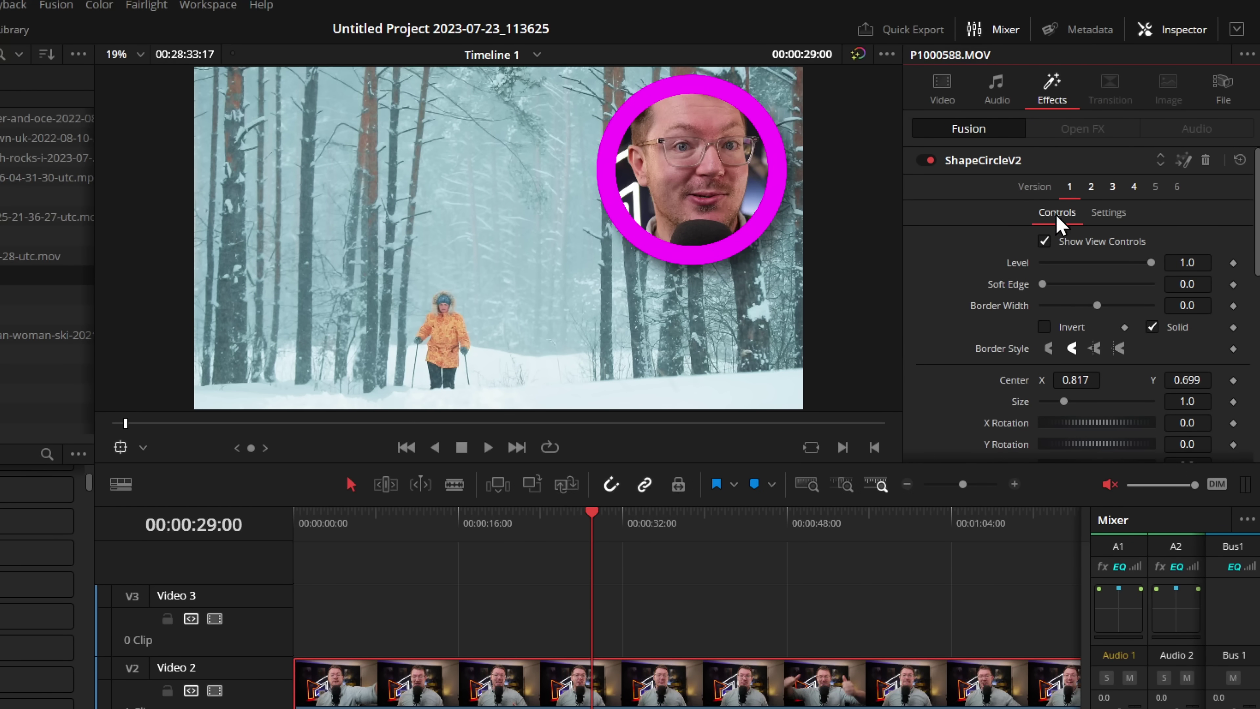
click(1091, 187)
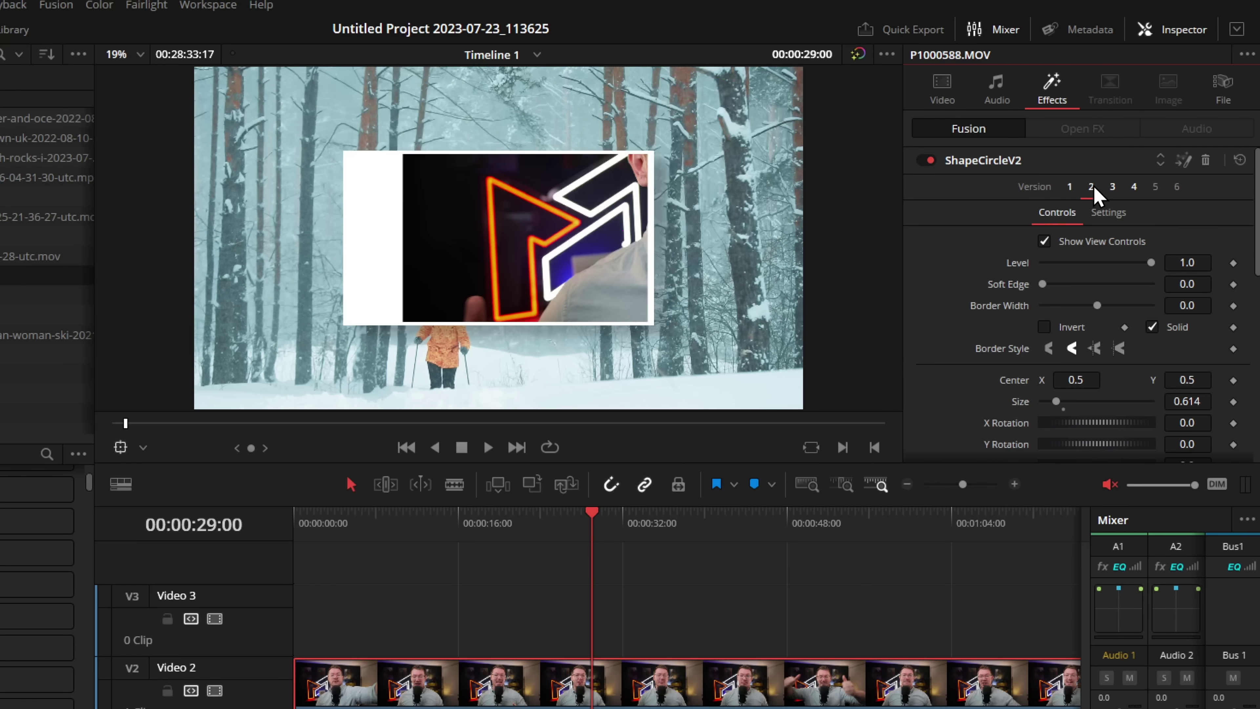
click(1113, 187)
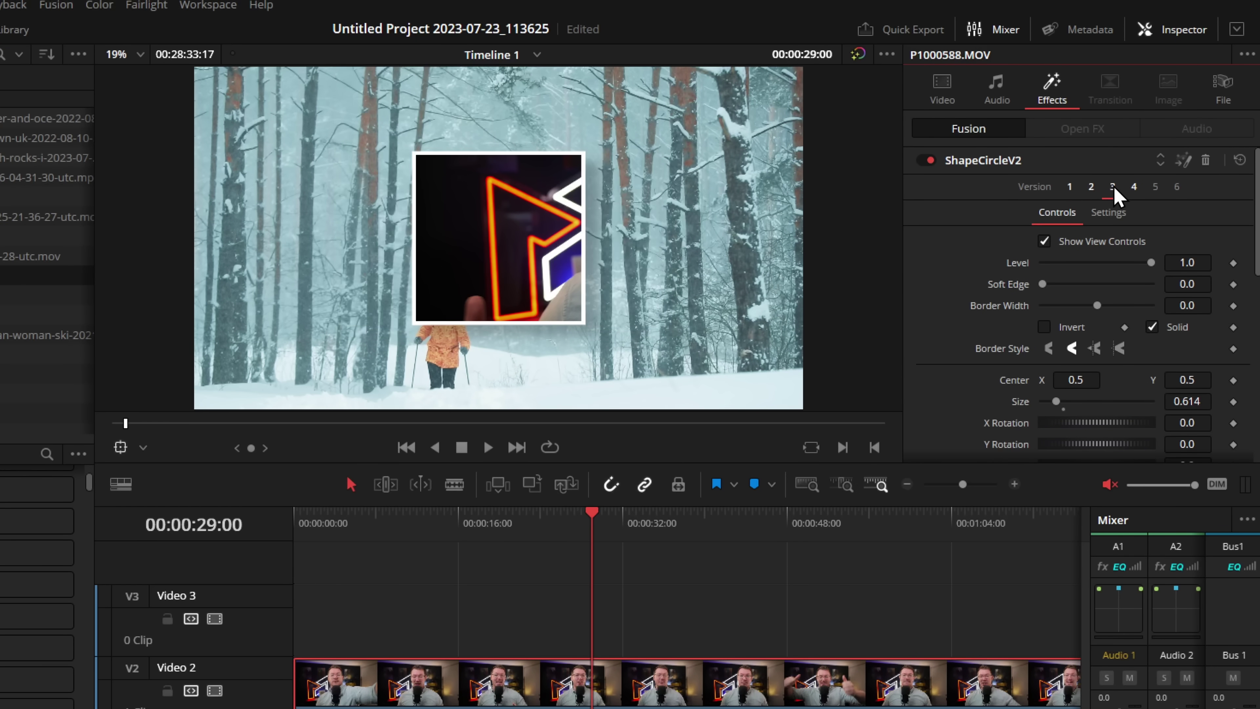
click(1133, 187)
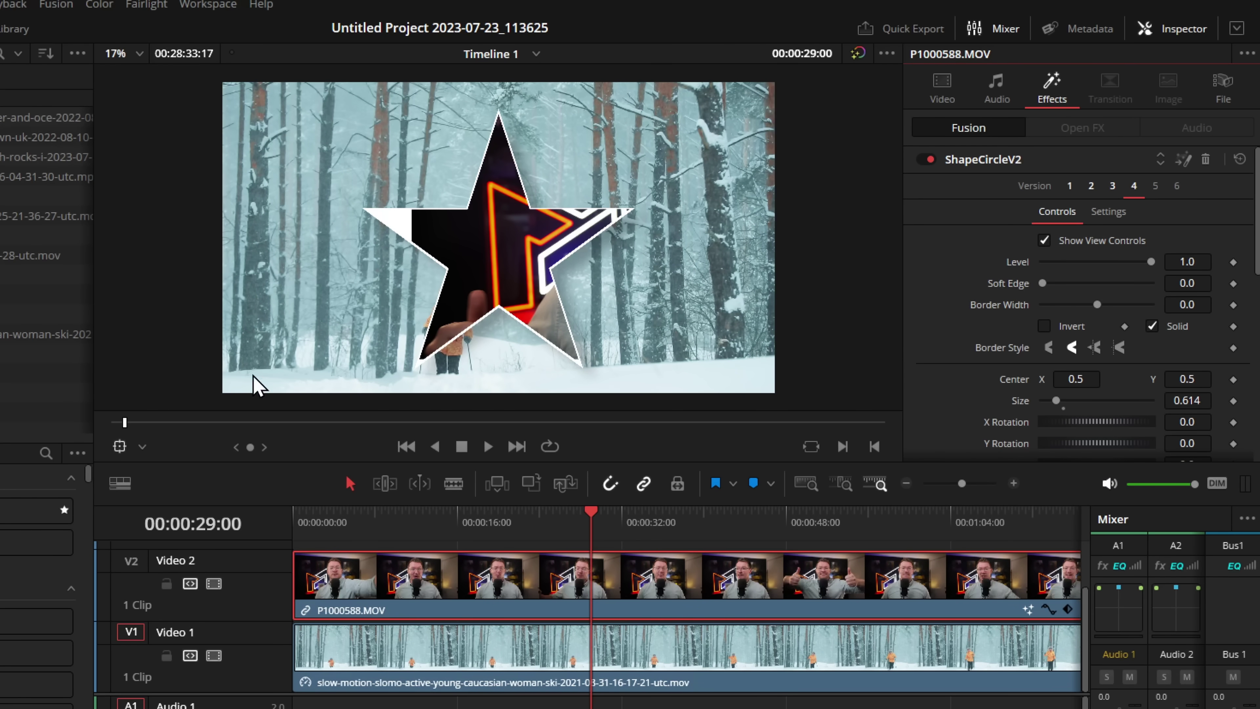
Step: Show the Fusion Overlay in the viewer, rotate the star mask and move several of its points outward to reshape it
click(142, 447)
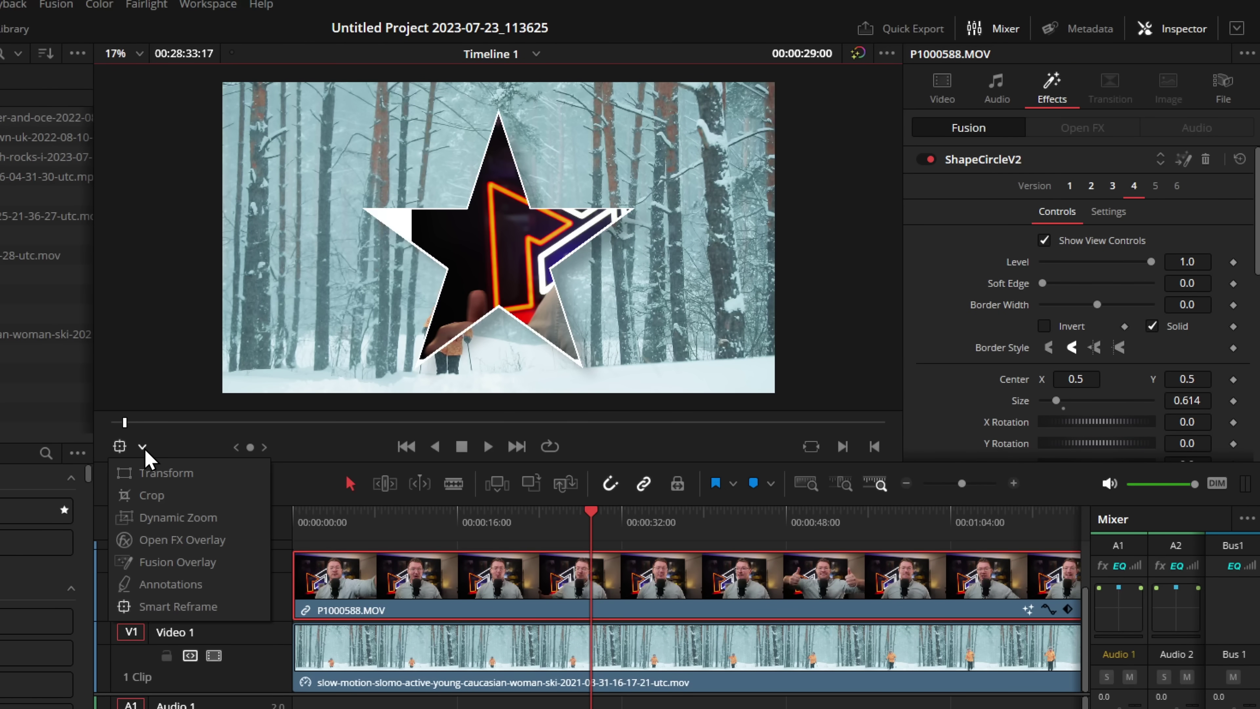
click(193, 563)
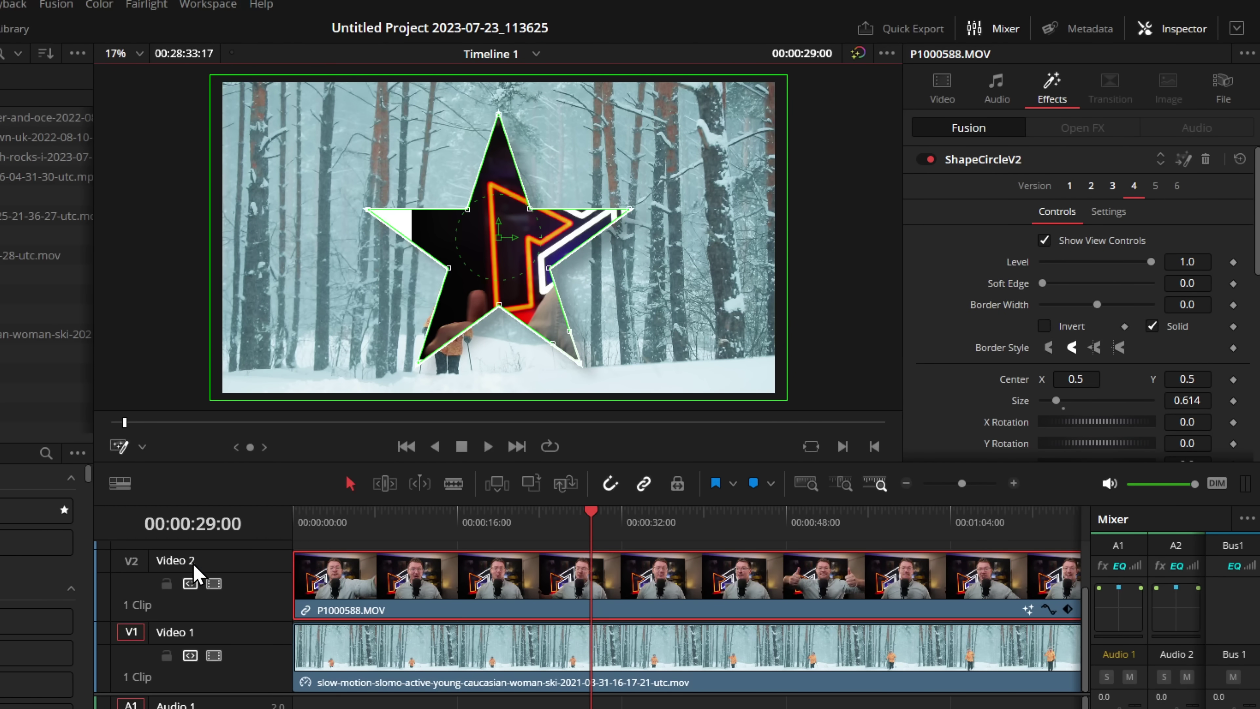
drag(469, 223, 249, 160)
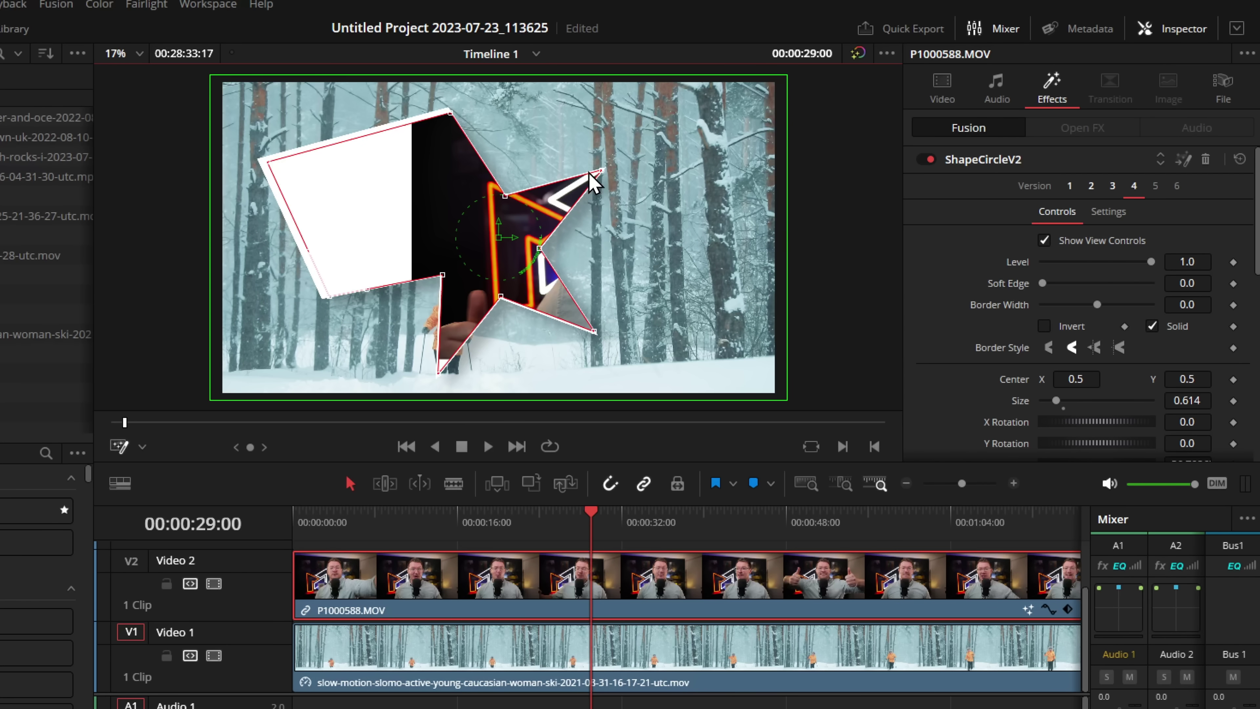
drag(600, 171, 748, 177)
click(504, 195)
drag(505, 196, 576, 111)
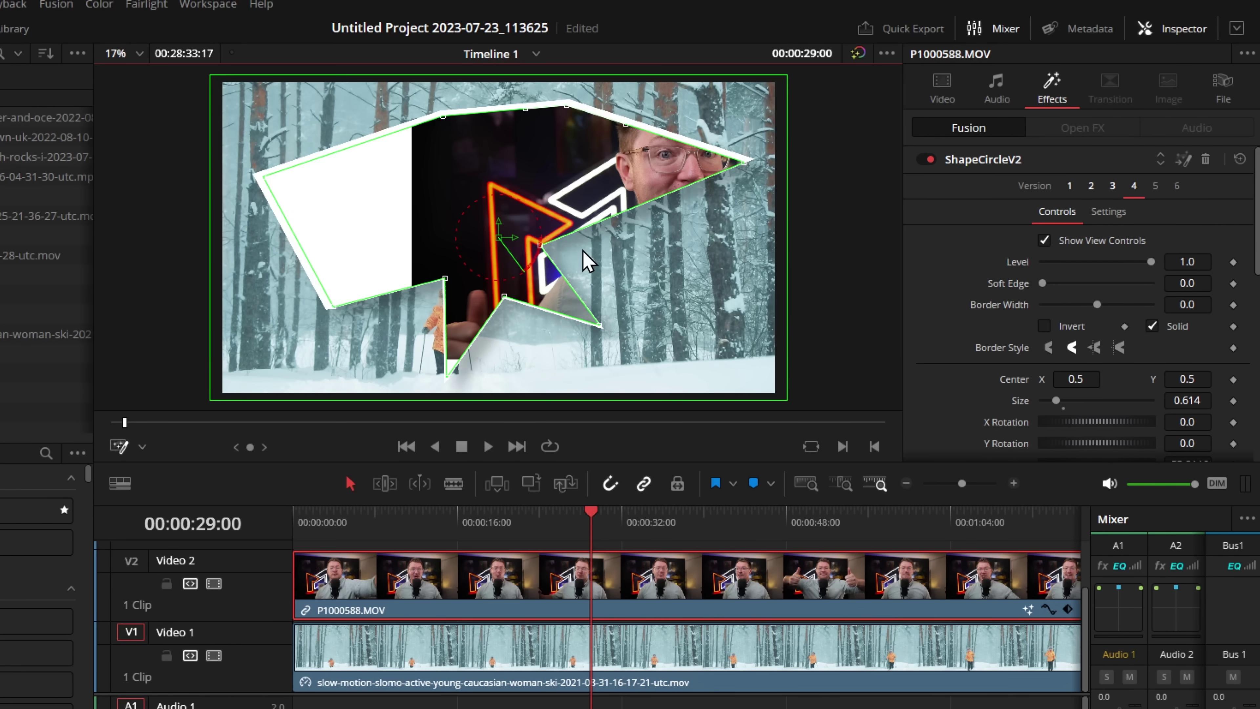
Step: Open the ShapeCircleV2 effect on the Fusion page and show the ShapeCircle node's settings
click(1185, 162)
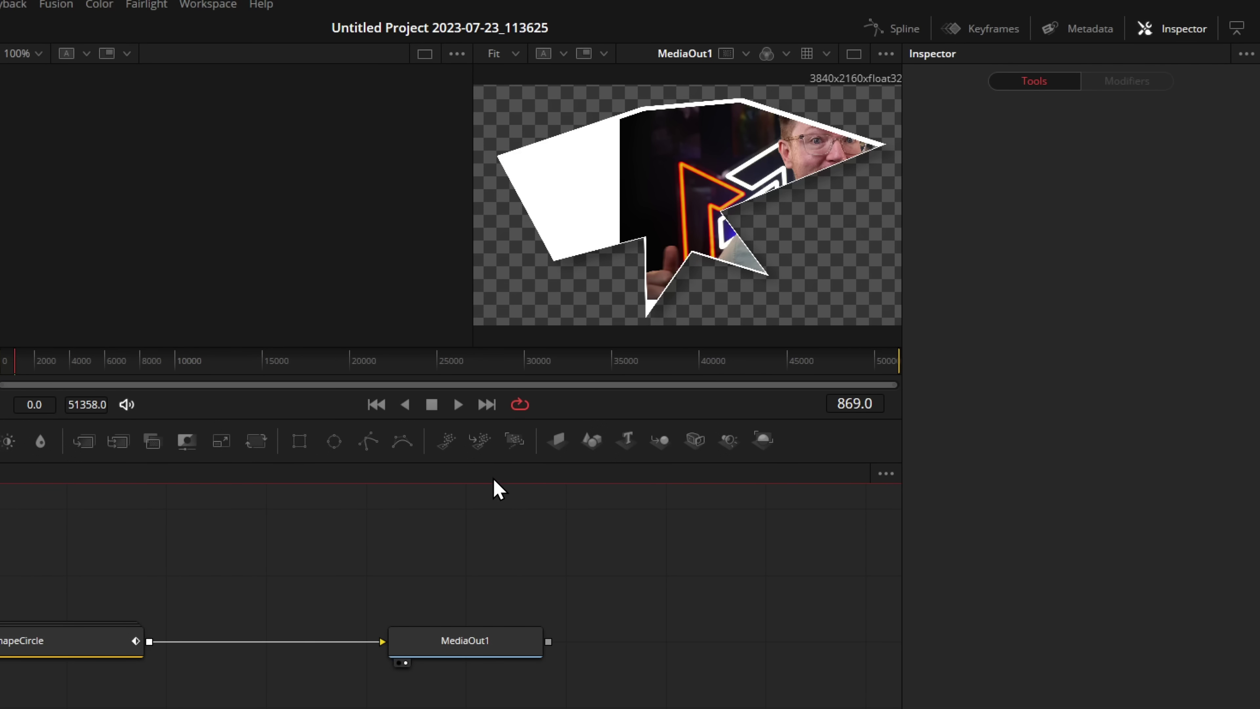
click(127, 648)
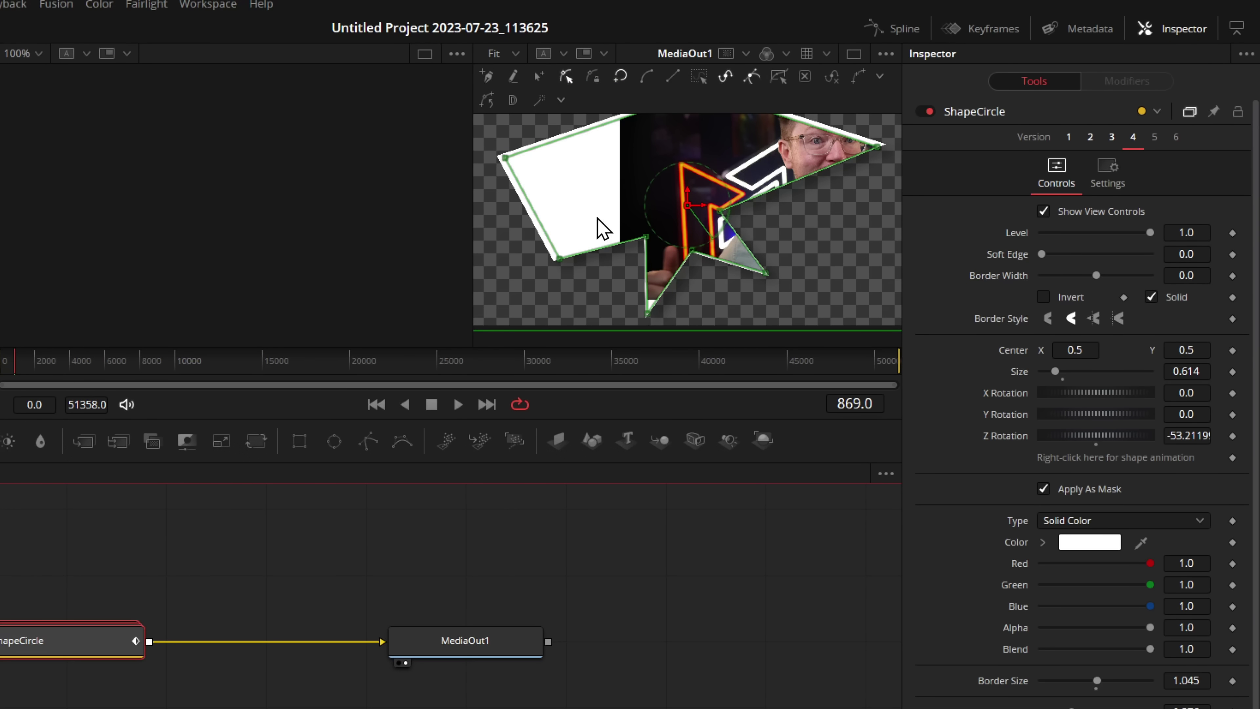